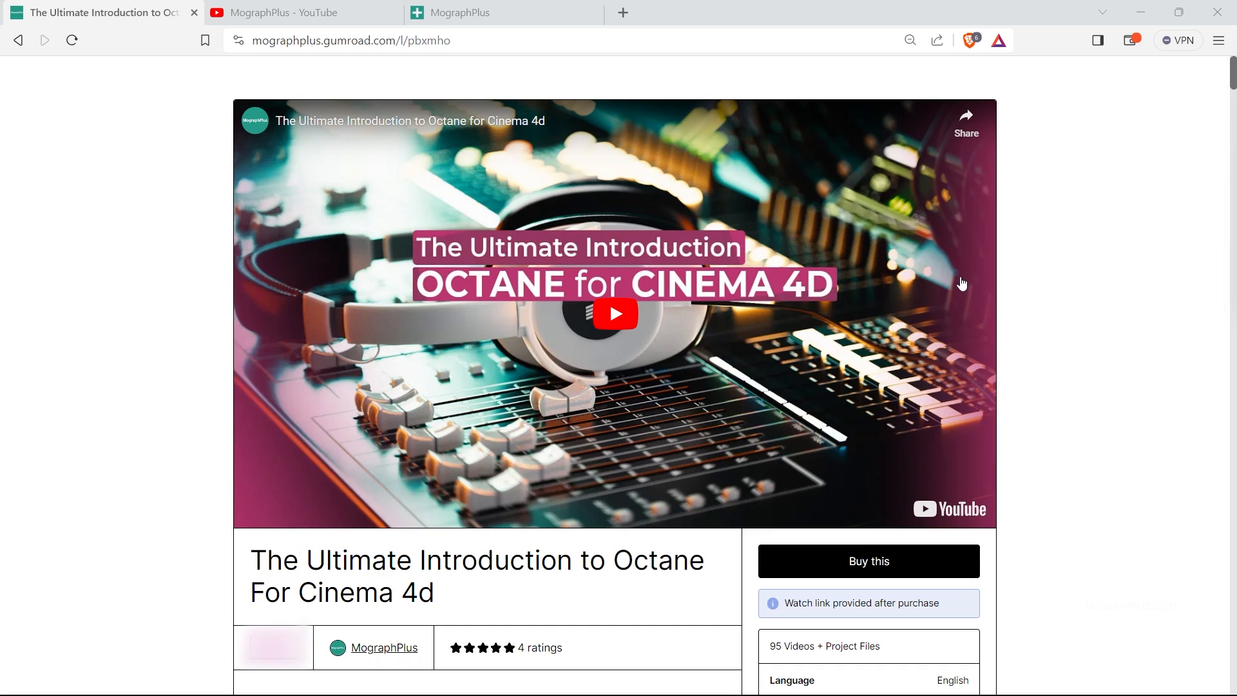
{"action": "left_click", "coordinate": [307, 8]}
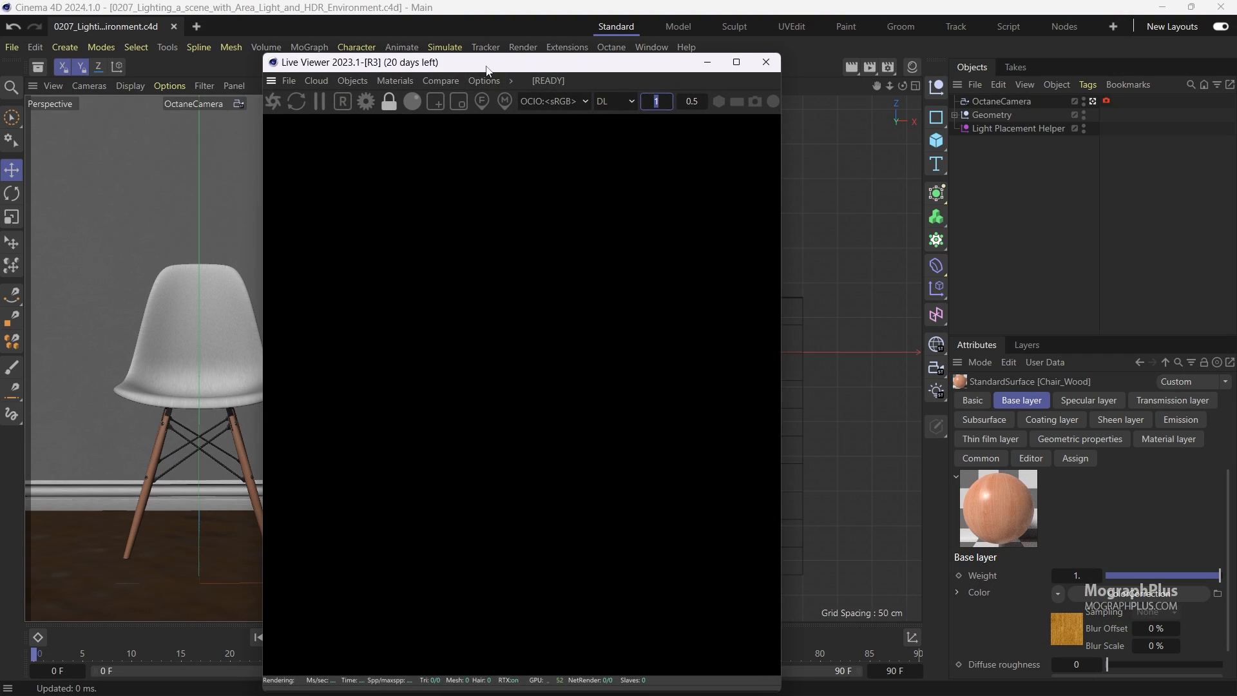
Step: Start the live render of the chair scene and place the Live Viewer window beside the perspective viewport
{"action": "left_click_drag", "start_coordinate": [487, 67], "coordinate": [624, 54]}
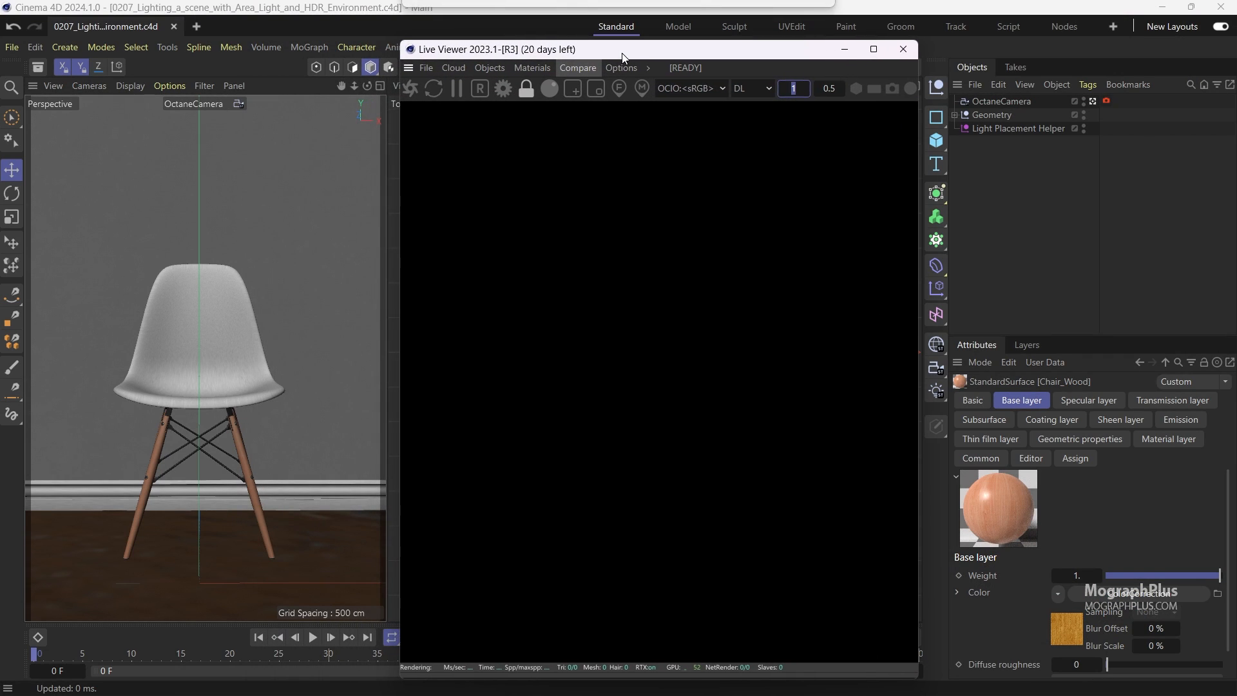
{"action": "left_click", "coordinate": [411, 87]}
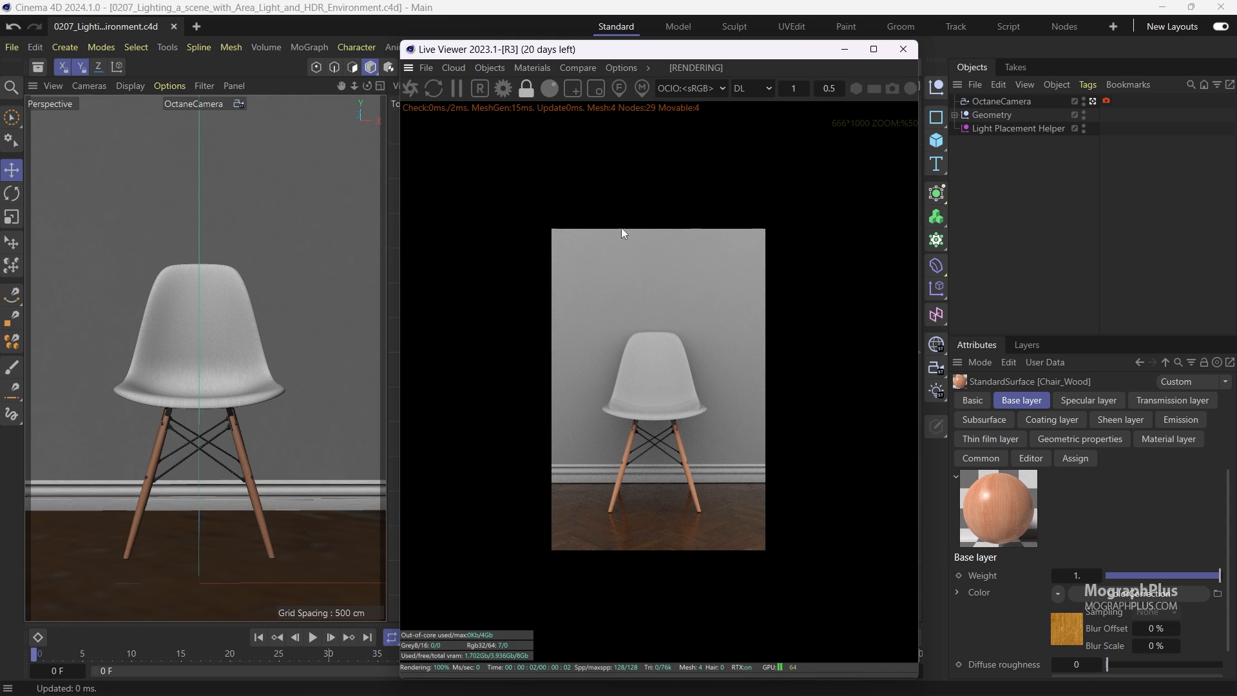
{"action": "scroll", "coordinate": [625, 251], "scroll_direction": "up", "scroll_amount": 2}
{"action": "scroll", "coordinate": [625, 251], "scroll_direction": "up", "scroll_amount": 3}
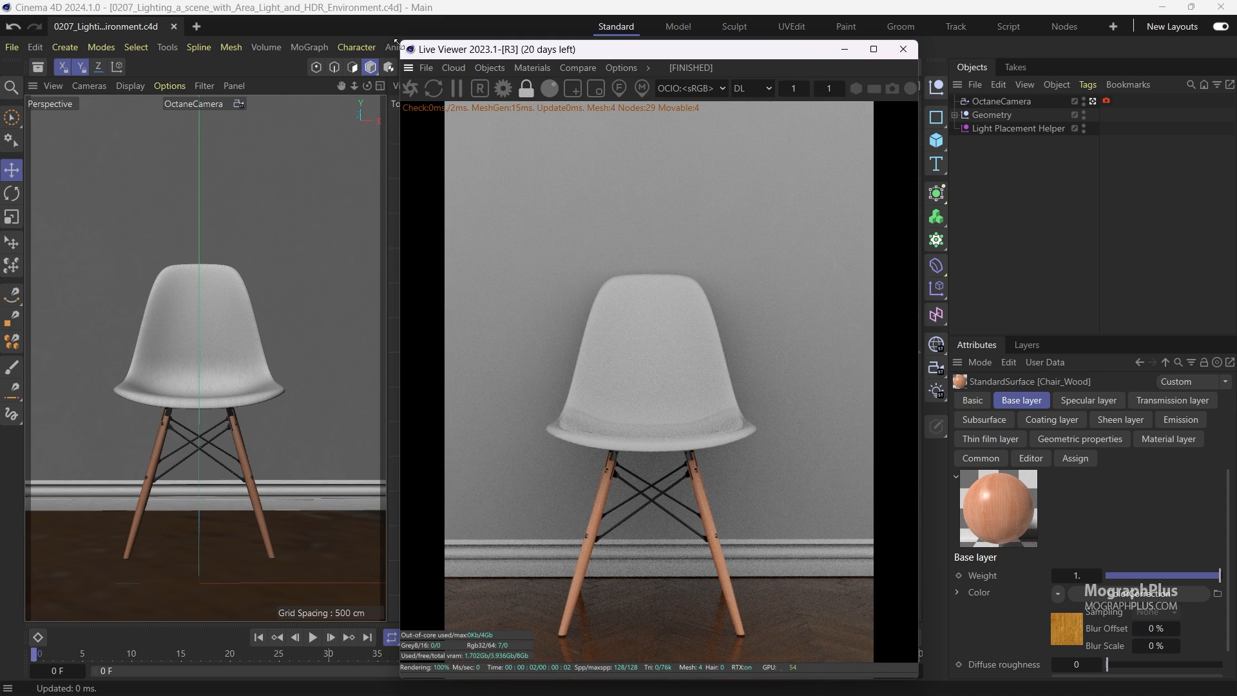
{"action": "left_click_drag", "start_coordinate": [416, 49], "coordinate": [413, 8]}
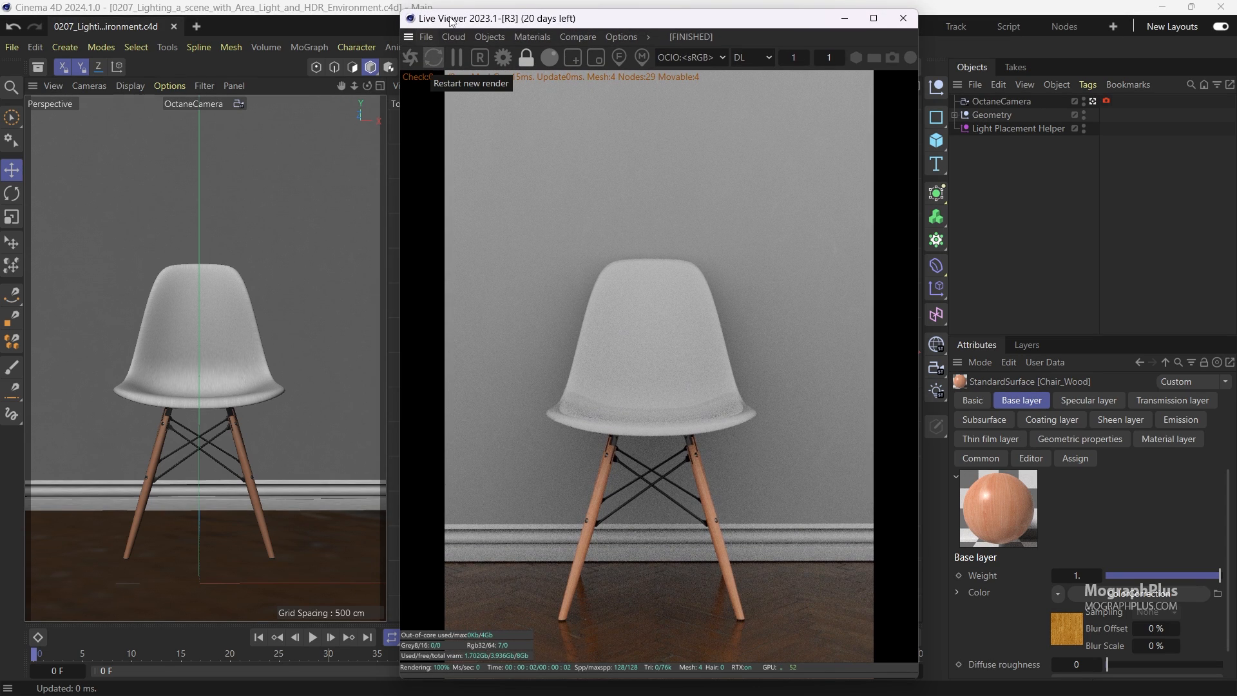
{"action": "left_click_drag", "start_coordinate": [501, 22], "coordinate": [478, 23]}
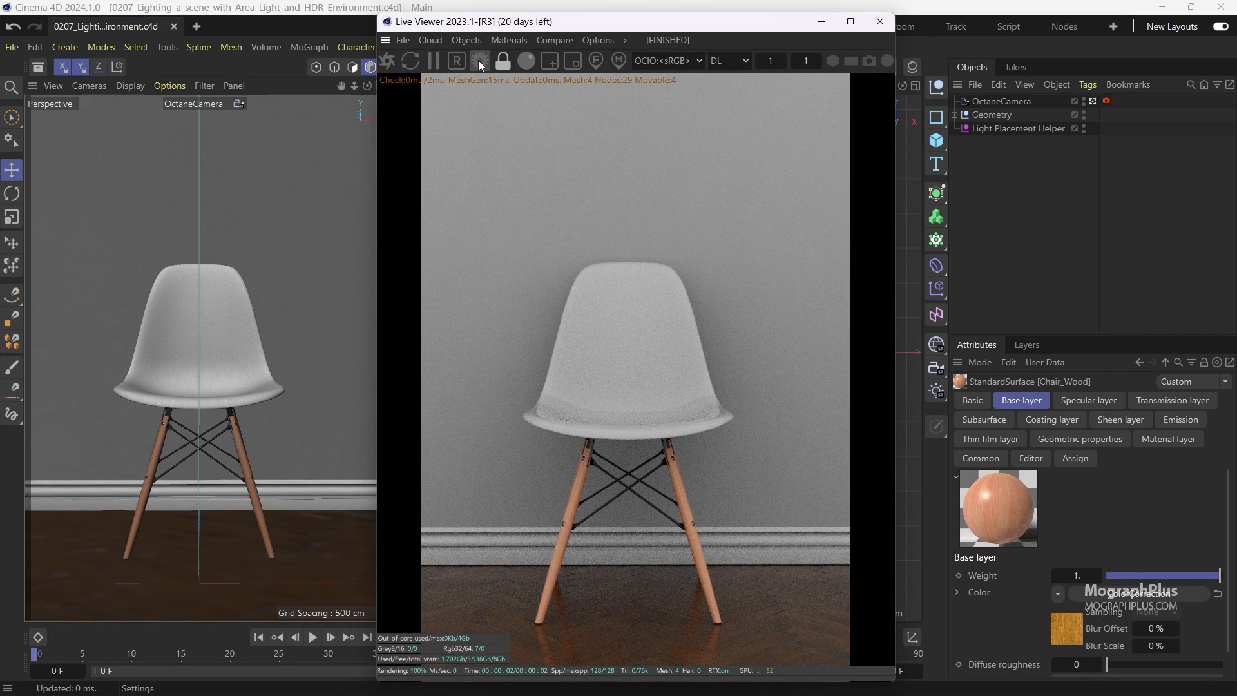
Step: Open the Octane settings and switch the render kernel to Path tracing
{"action": "left_click", "coordinate": [478, 60]}
{"action": "left_click_drag", "start_coordinate": [146, 11], "coordinate": [185, 74]}
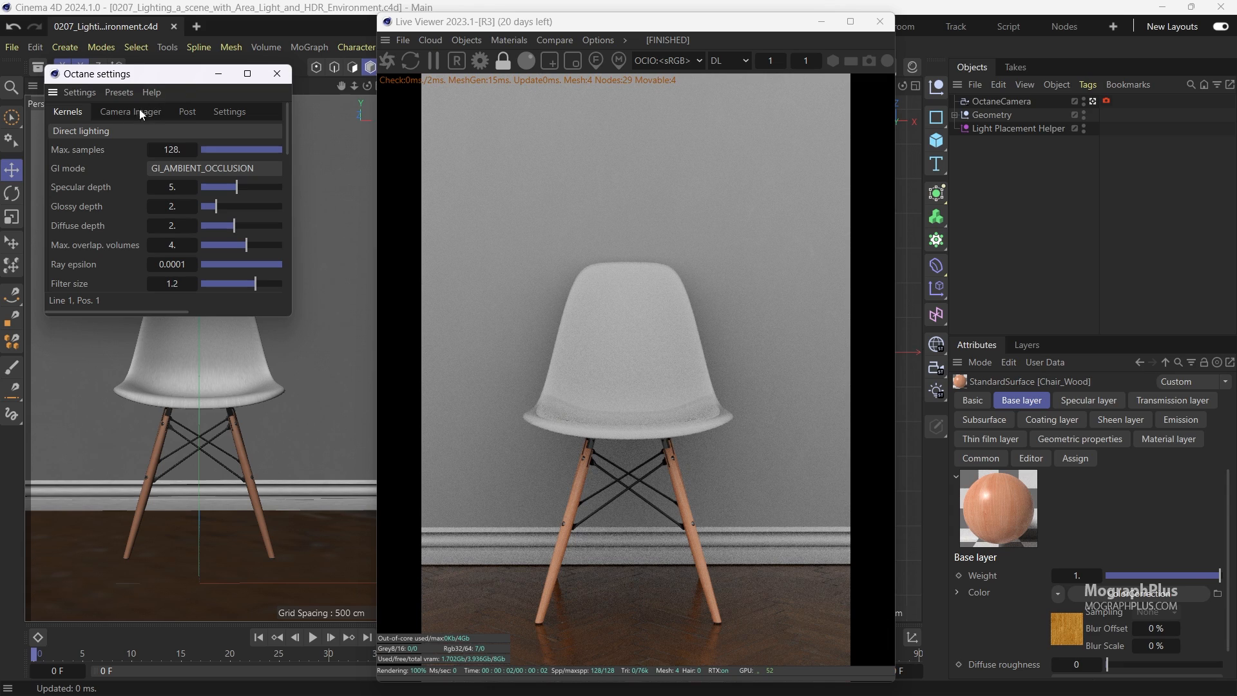
{"action": "left_click", "coordinate": [122, 129]}
{"action": "left_click", "coordinate": [141, 187]}
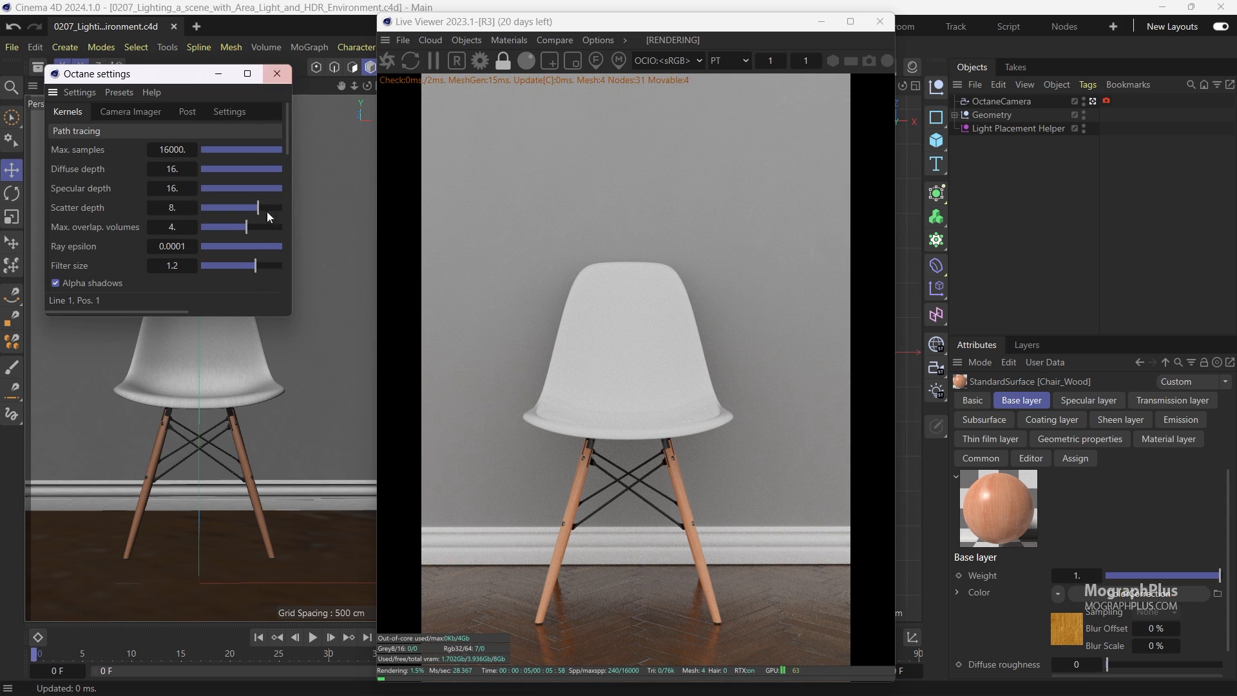
Step: Enlarge the Octane settings window and set the path tracing kernel's maximum samples to 1000
{"action": "left_click_drag", "start_coordinate": [289, 320], "coordinate": [337, 406]}
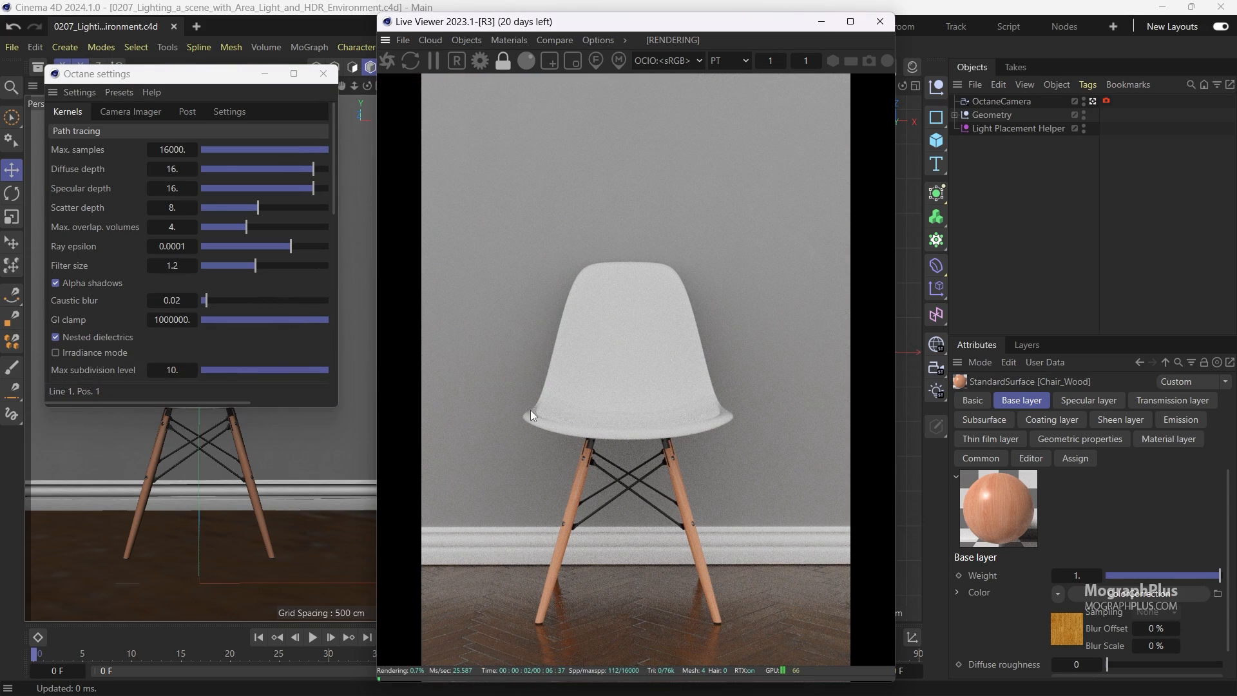
{"action": "left_click", "coordinate": [164, 150]}
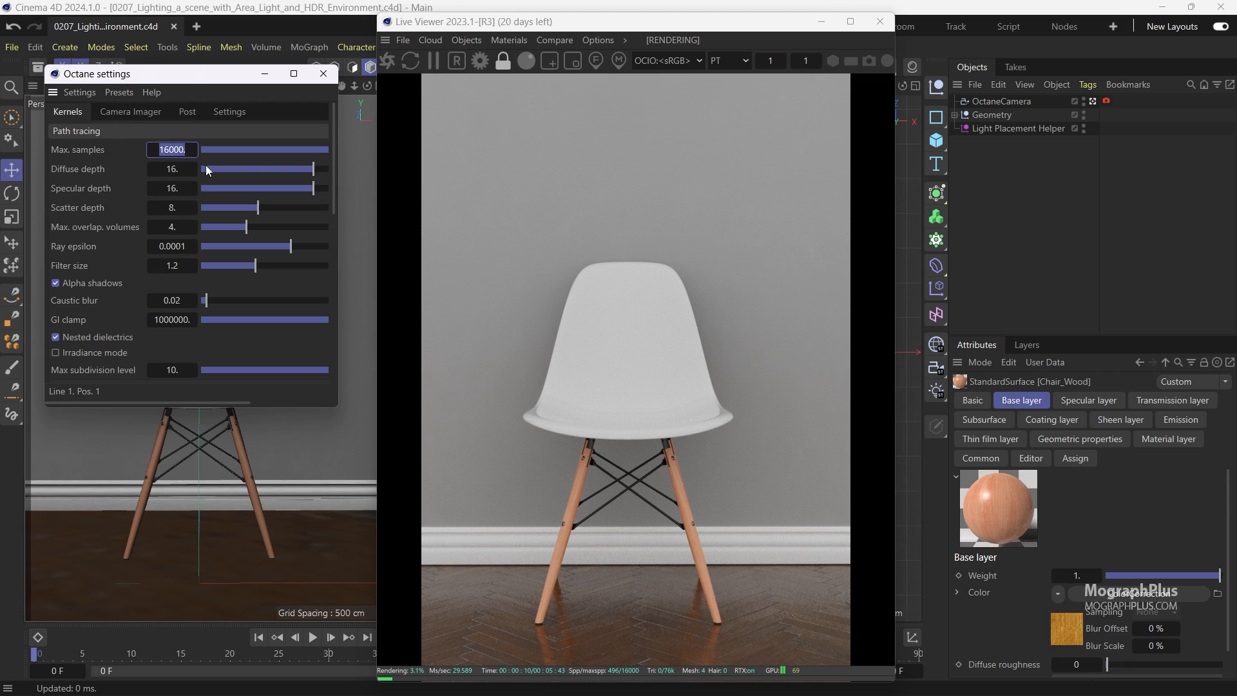
{"action": "type", "text": "10"}
{"action": "key", "text": "Return"}
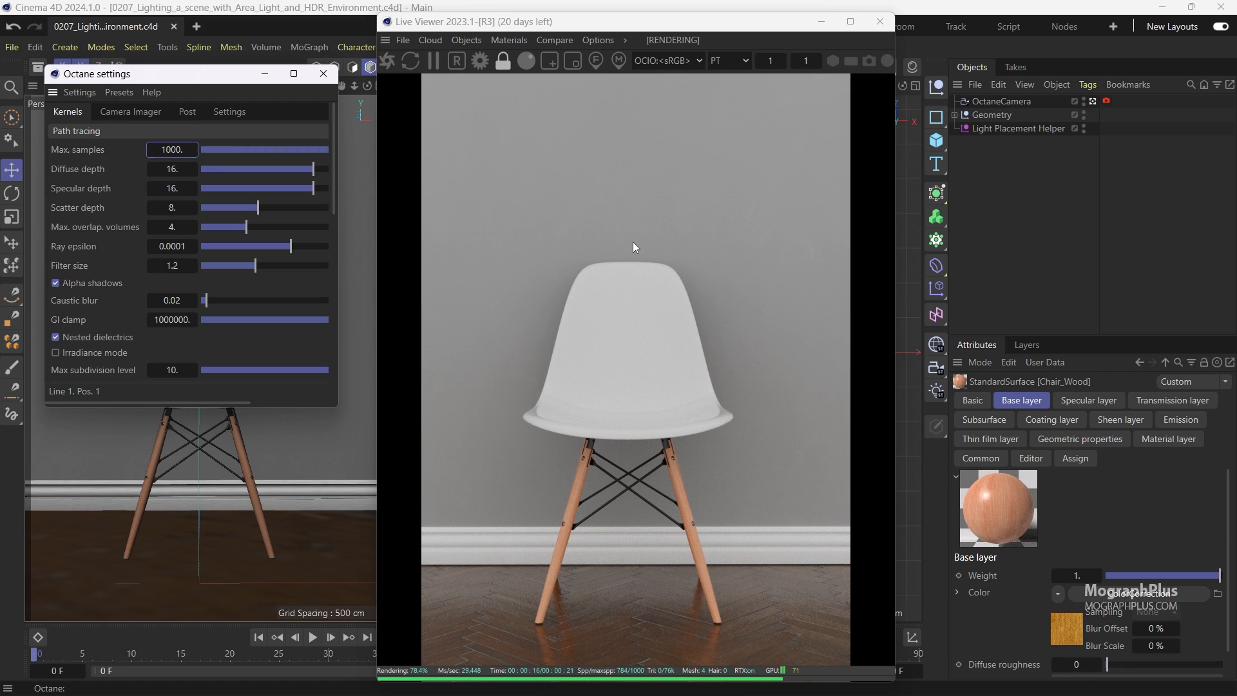
Step: Set Octane's default environment color to black and close the Octane settings
{"action": "left_click", "coordinate": [232, 112]}
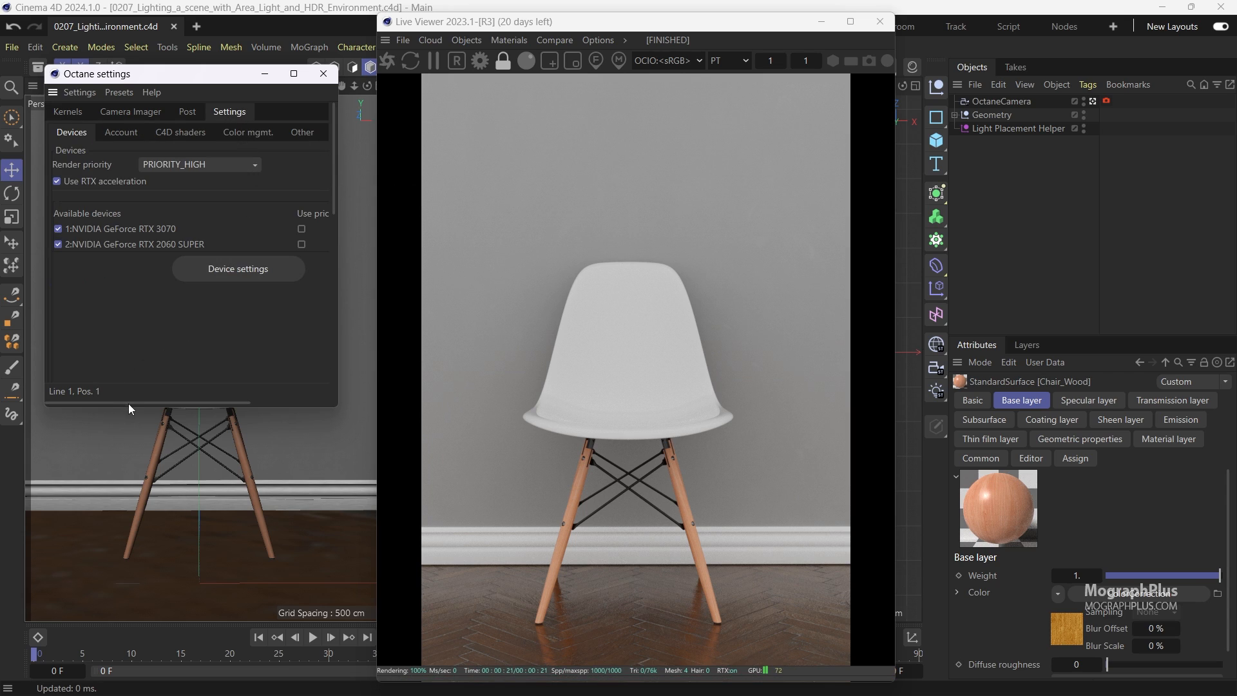
{"action": "left_click_drag", "start_coordinate": [129, 402], "coordinate": [246, 407]}
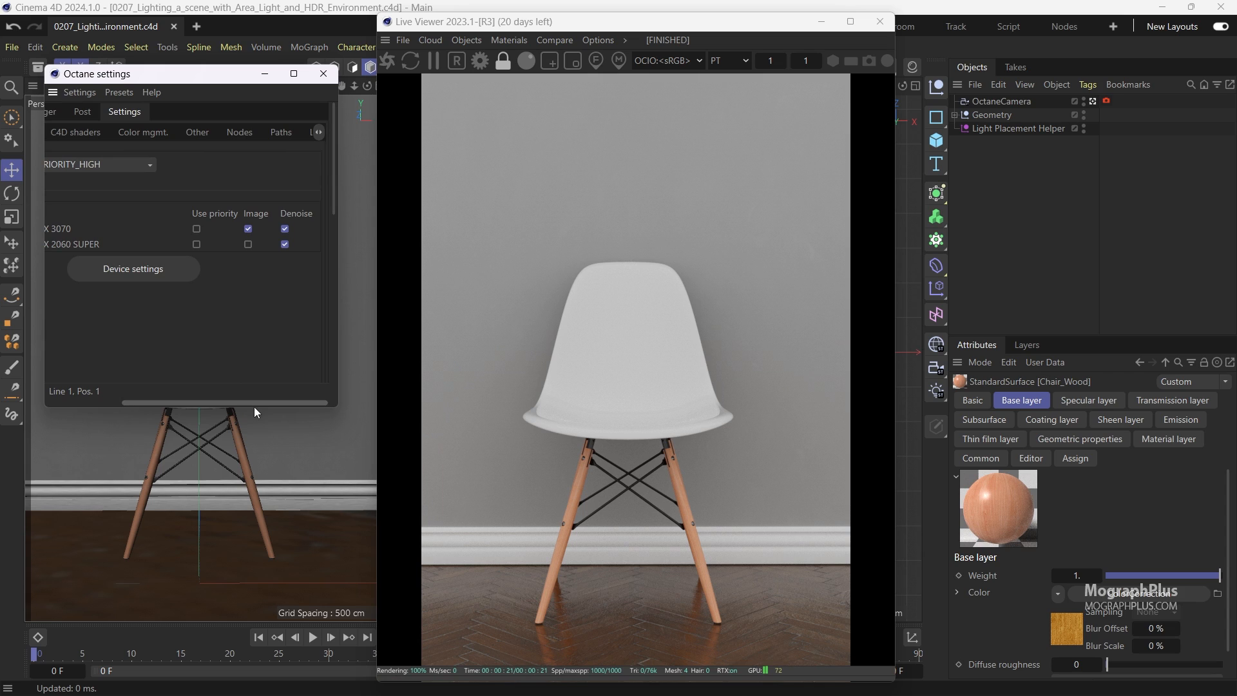
{"action": "left_click_drag", "start_coordinate": [336, 170], "coordinate": [643, 187]}
{"action": "left_click", "coordinate": [490, 131]}
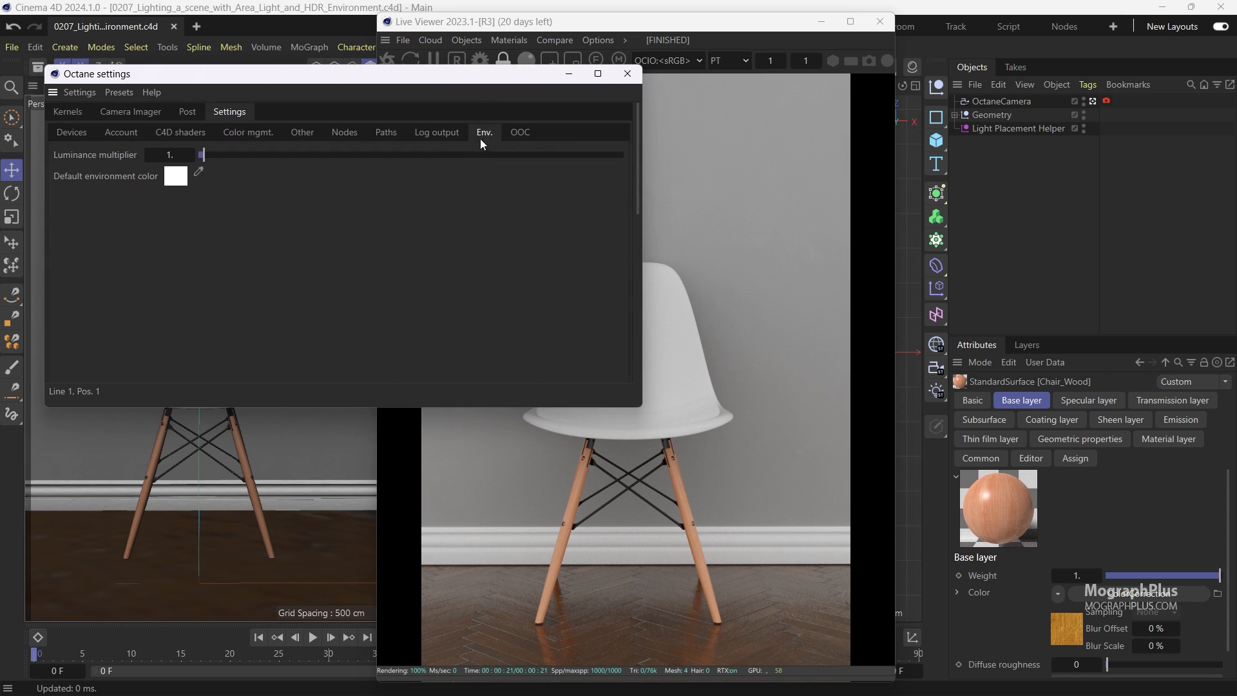
{"action": "left_click", "coordinate": [176, 176]}
{"action": "left_click_drag", "start_coordinate": [91, 336], "coordinate": [47, 387]}
{"action": "left_click", "coordinate": [305, 201]}
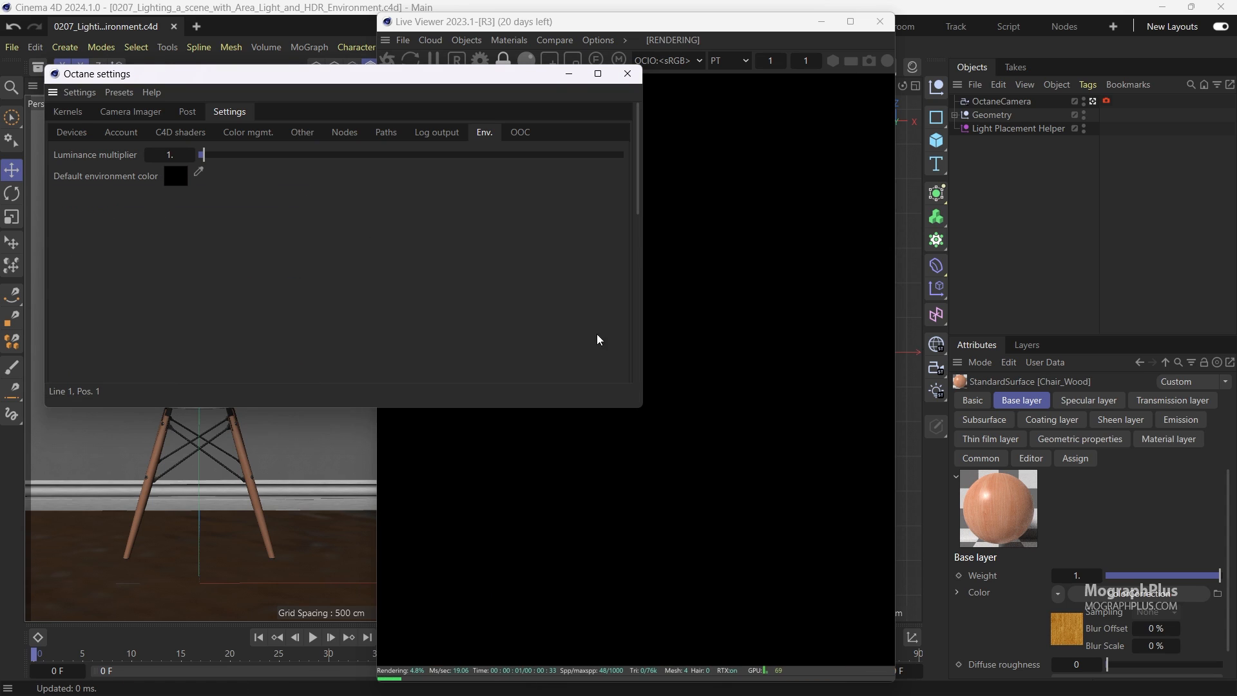
{"action": "left_click_drag", "start_coordinate": [641, 408], "coordinate": [312, 493]}
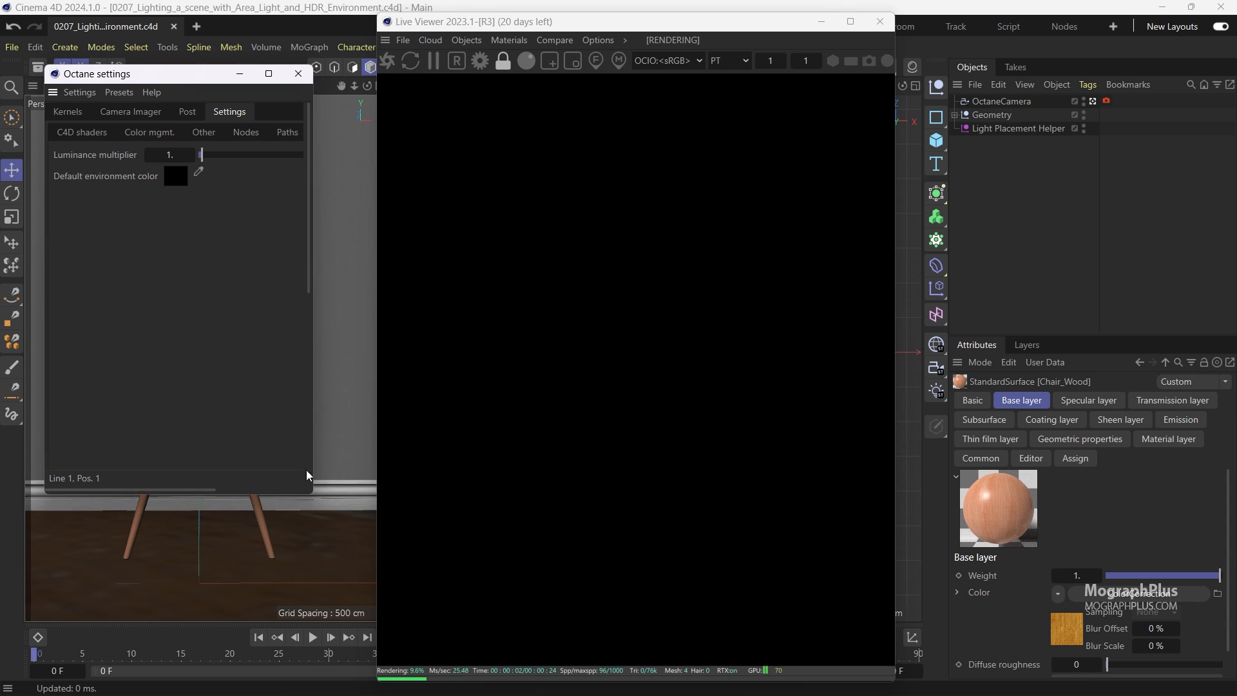
{"action": "left_click", "coordinate": [65, 114]}
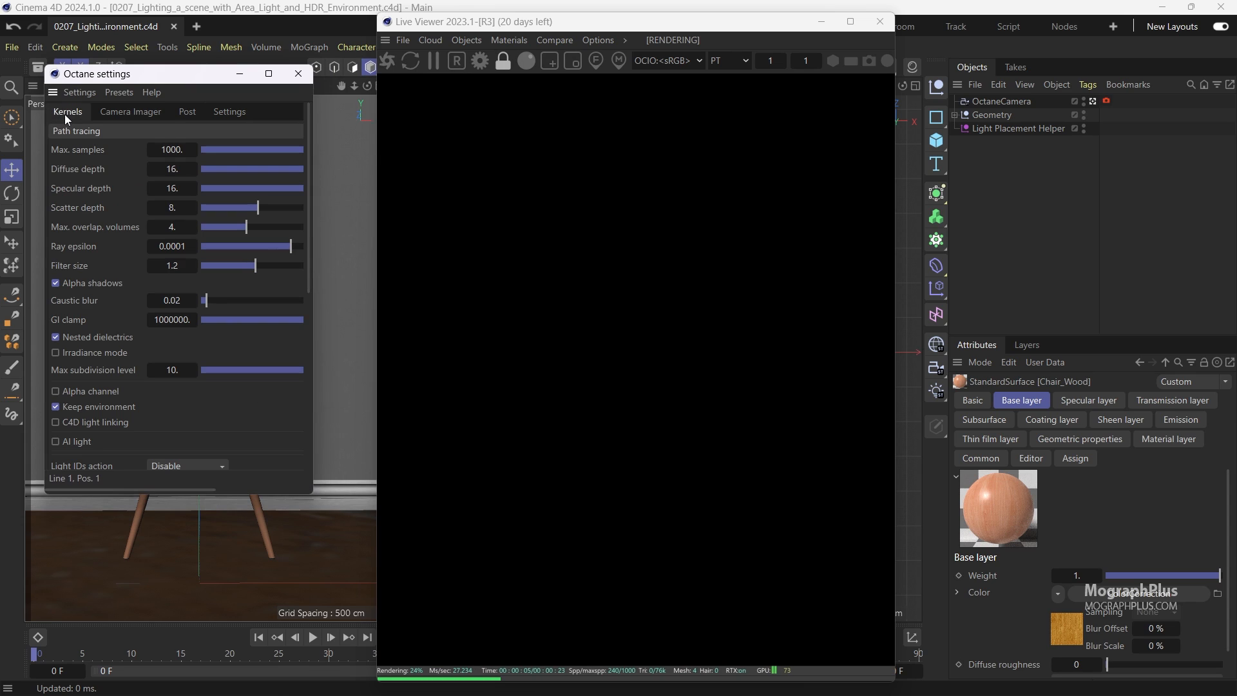
{"action": "left_click", "coordinate": [293, 75]}
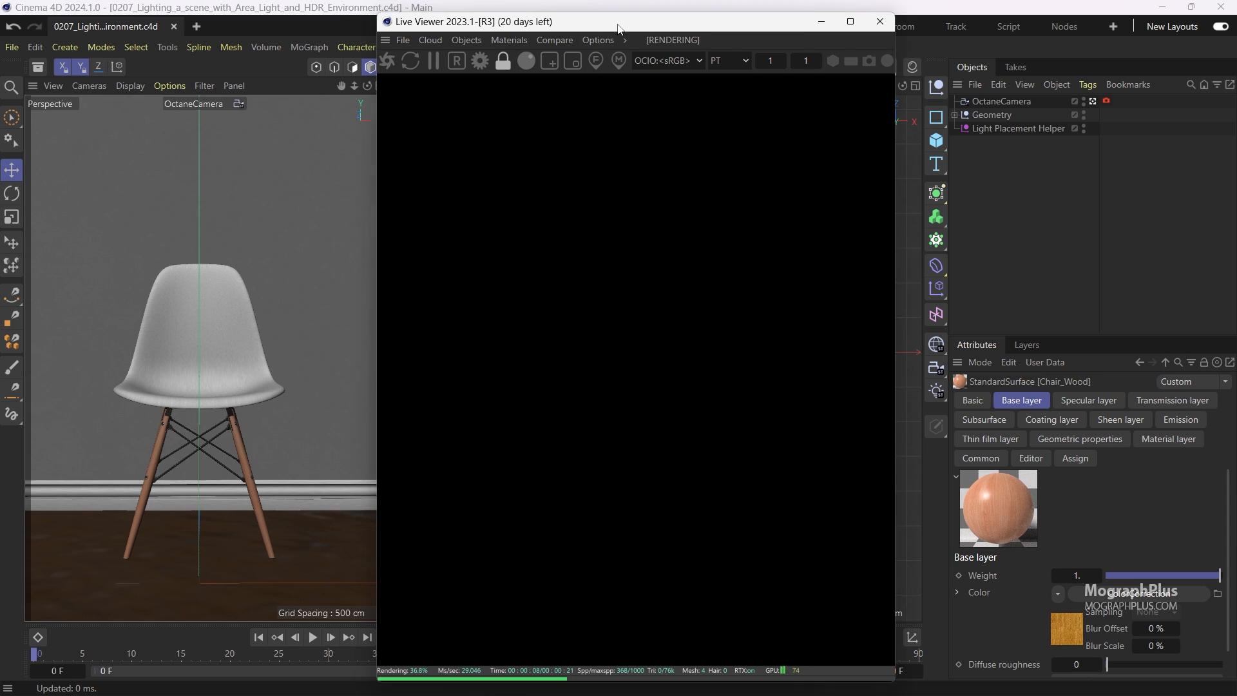
Step: Add an Octane Arealight to the scene
{"action": "left_click_drag", "start_coordinate": [616, 23], "coordinate": [641, 22]}
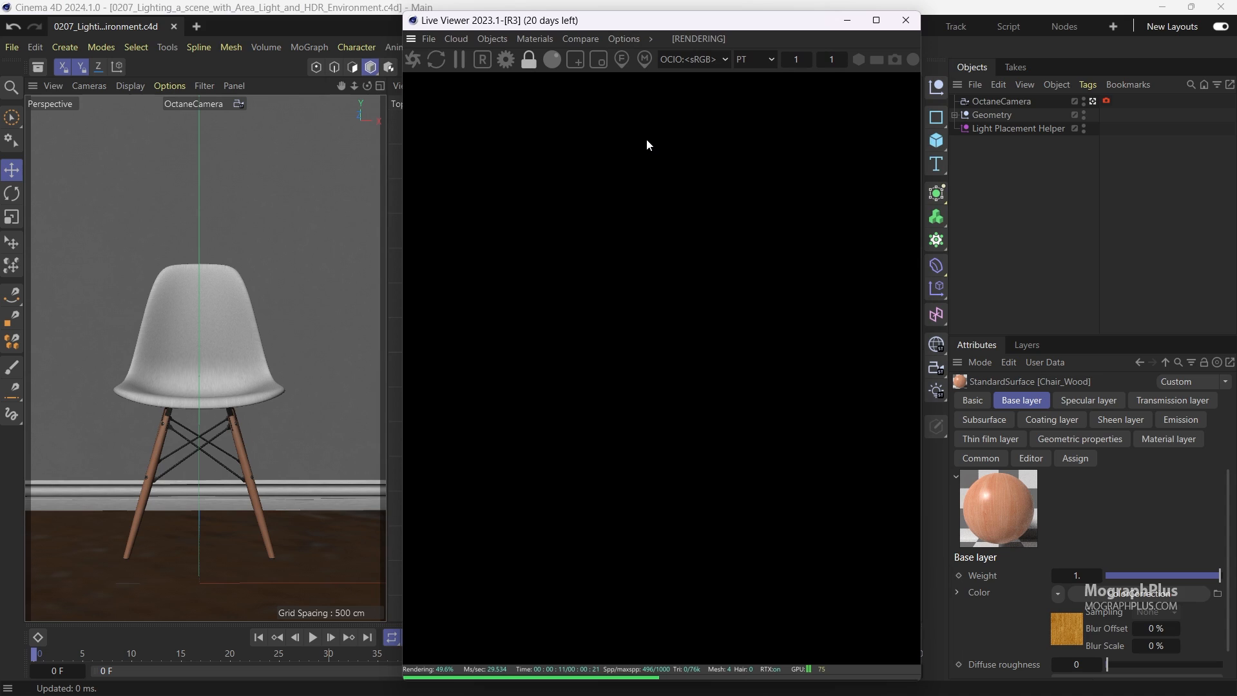
{"action": "left_click", "coordinate": [1071, 186]}
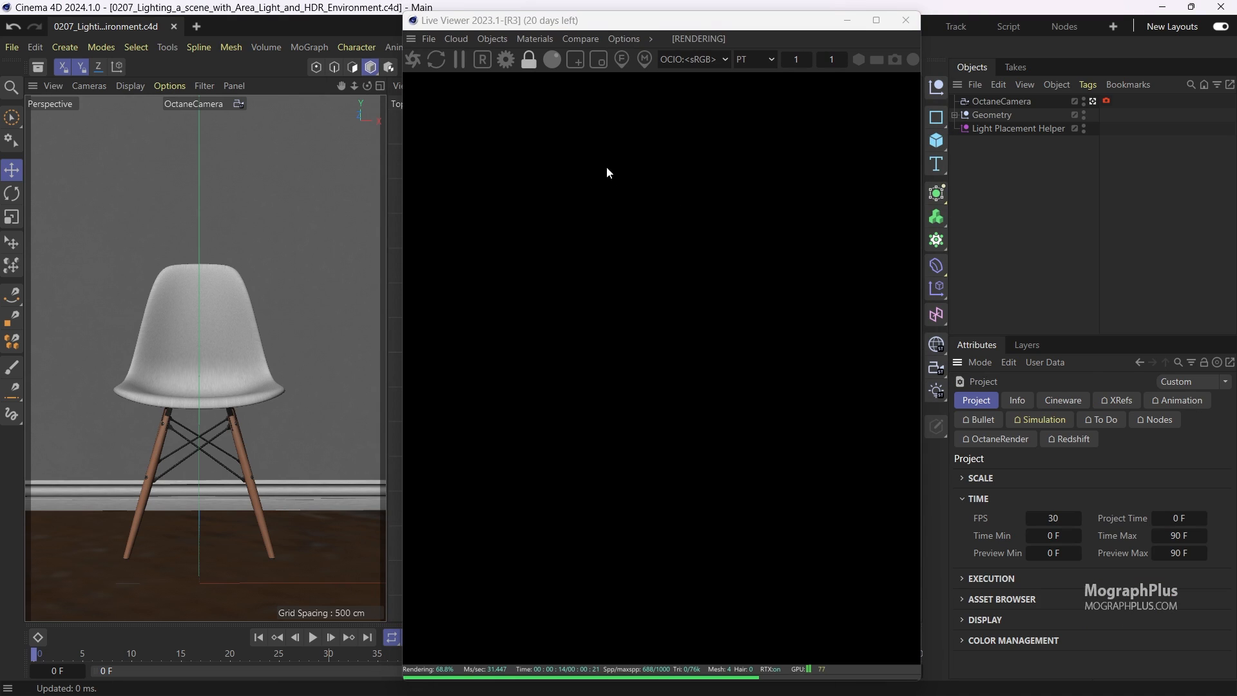
{"action": "left_click", "coordinate": [489, 38]}
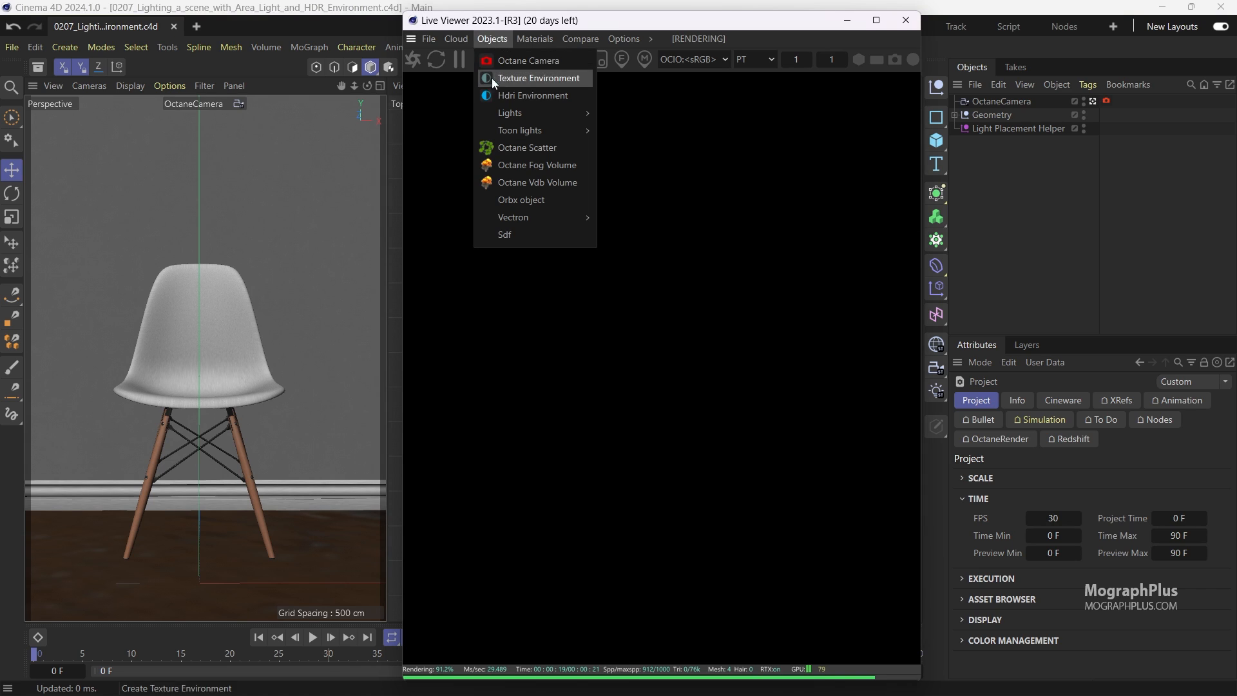
{"action": "mouse_move", "coordinate": [580, 114]}
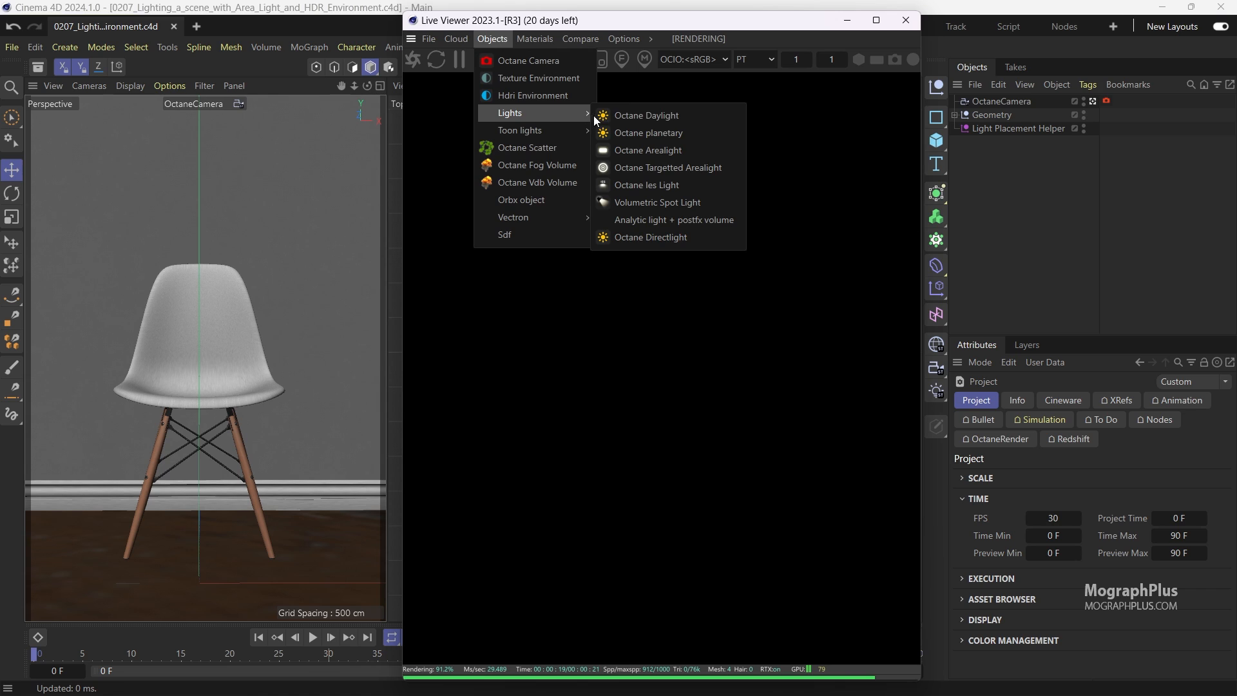
{"action": "left_click", "coordinate": [713, 149]}
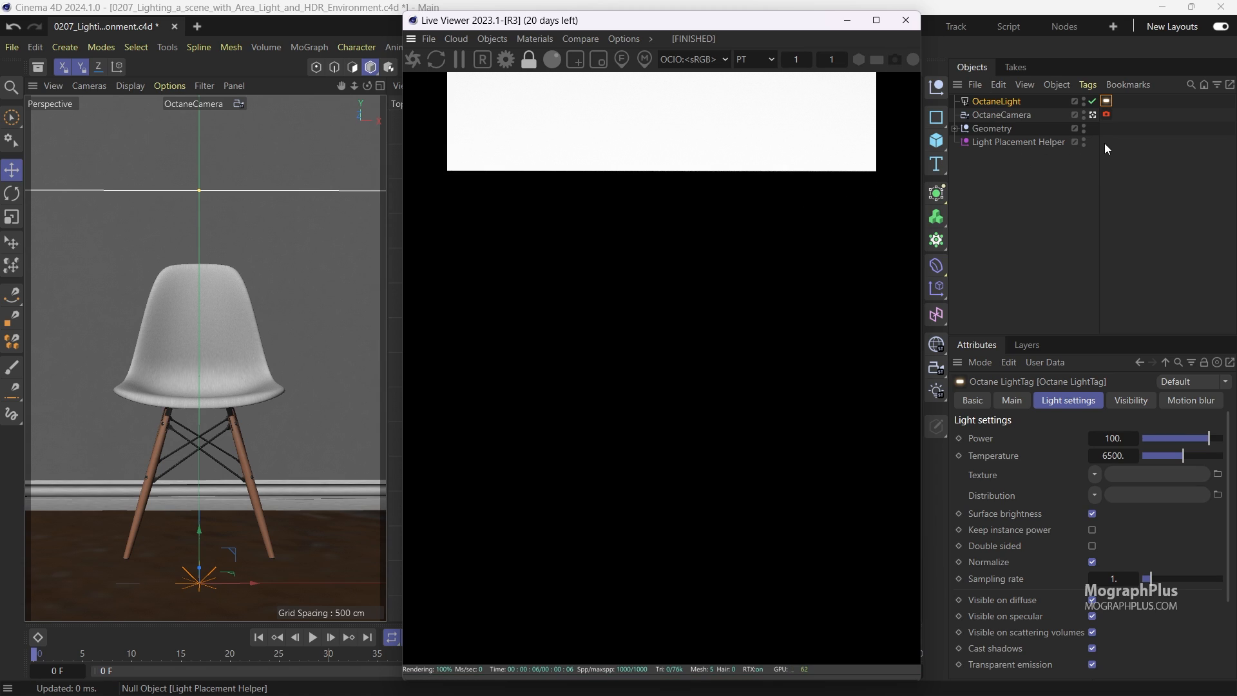
Step: Leave the OctaneCamera view, raise the area light, and rotate and move it beside the chair so it lights it from the side
{"action": "left_click", "coordinate": [1092, 115]}
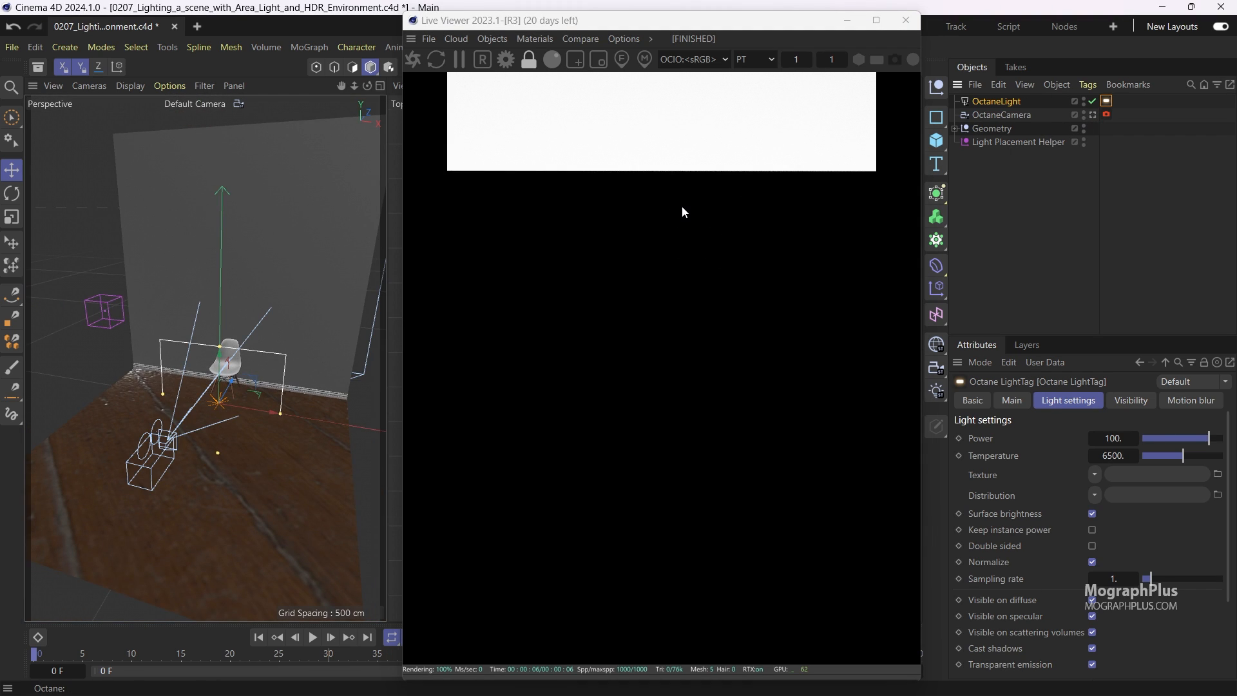
{"action": "left_click", "coordinate": [226, 424]}
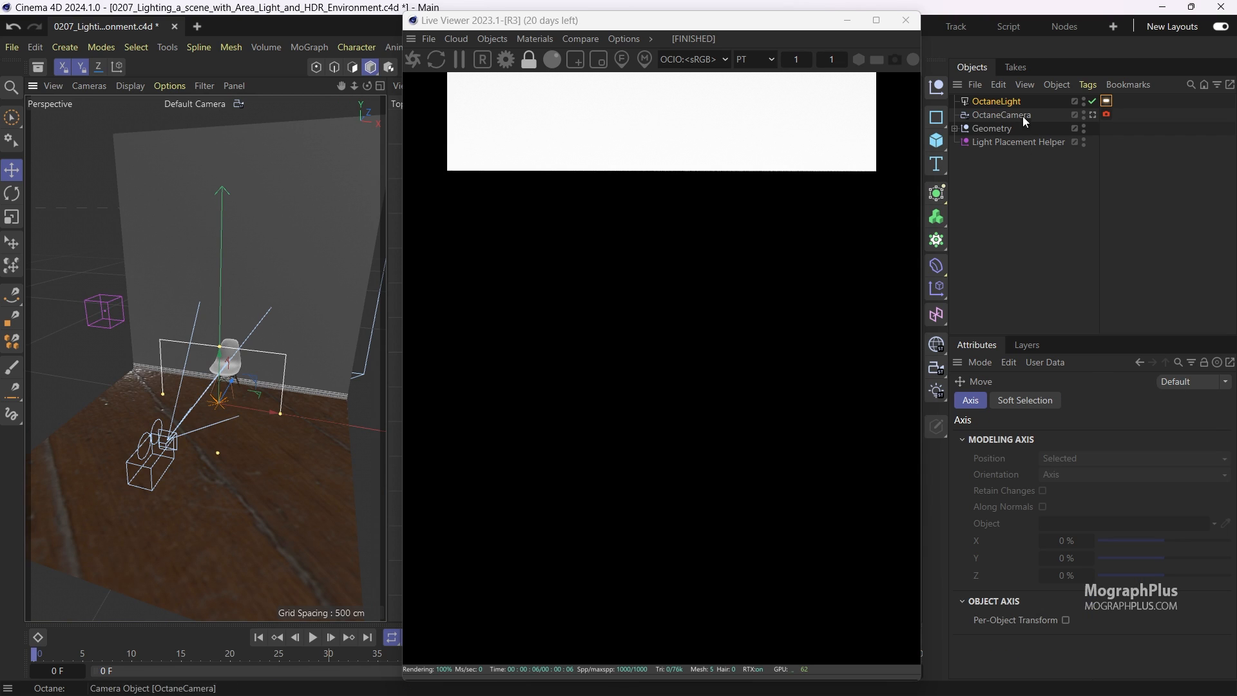
{"action": "left_click", "coordinate": [980, 103]}
{"action": "left_click_drag", "start_coordinate": [219, 365], "coordinate": [234, 266]}
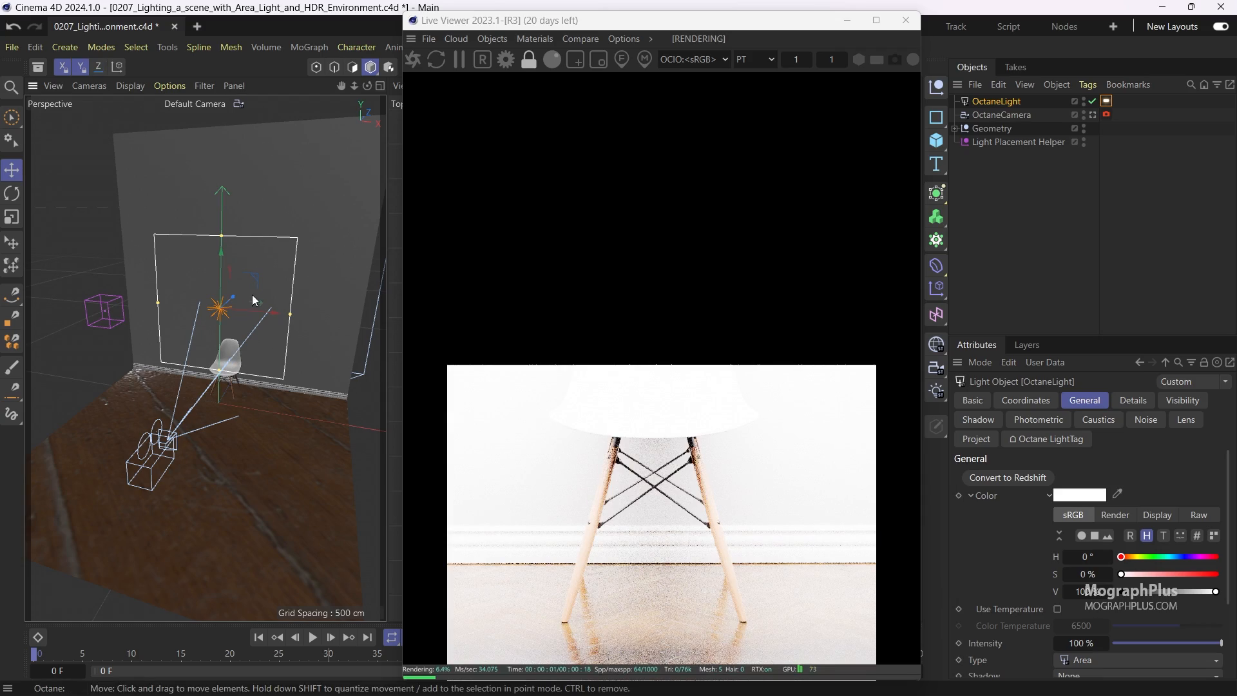
{"action": "key", "text": "r"}
{"action": "left_click_drag", "start_coordinate": [237, 321], "coordinate": [74, 328]}
{"action": "key", "text": "e"}
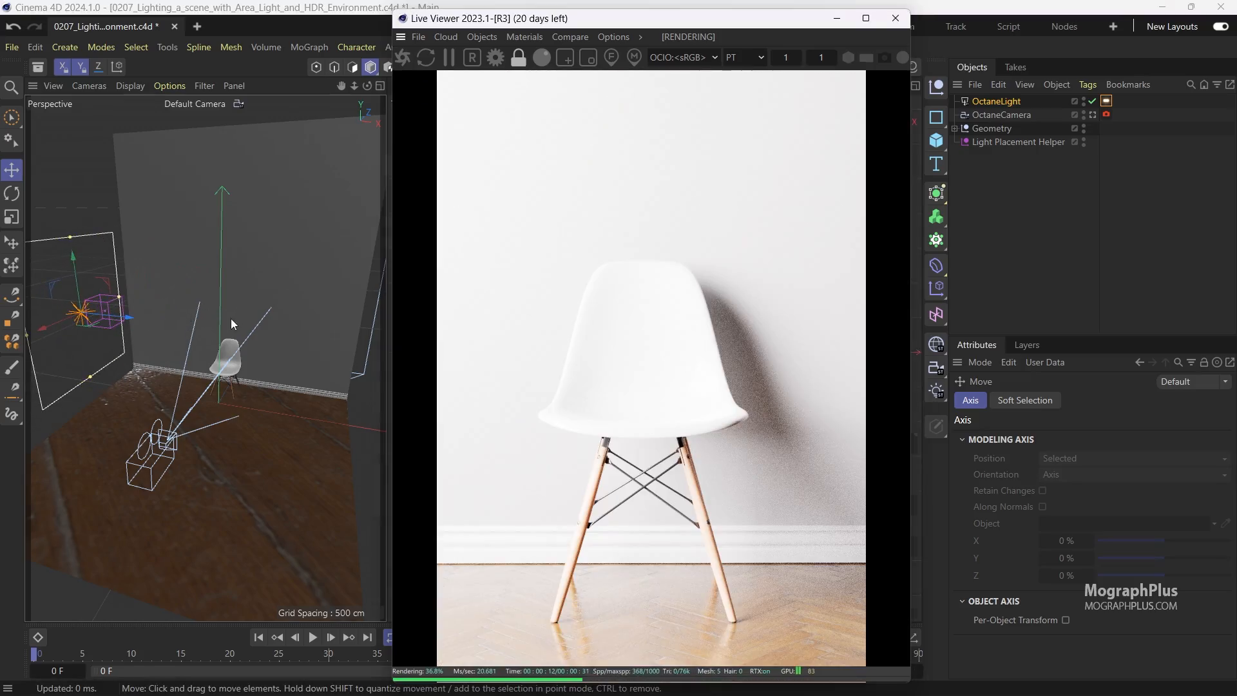
Step: Make the OctaneLight a child of the Light Placement Helper null
{"action": "left_click_drag", "start_coordinate": [230, 292], "coordinate": [253, 291], "text": "alt"}
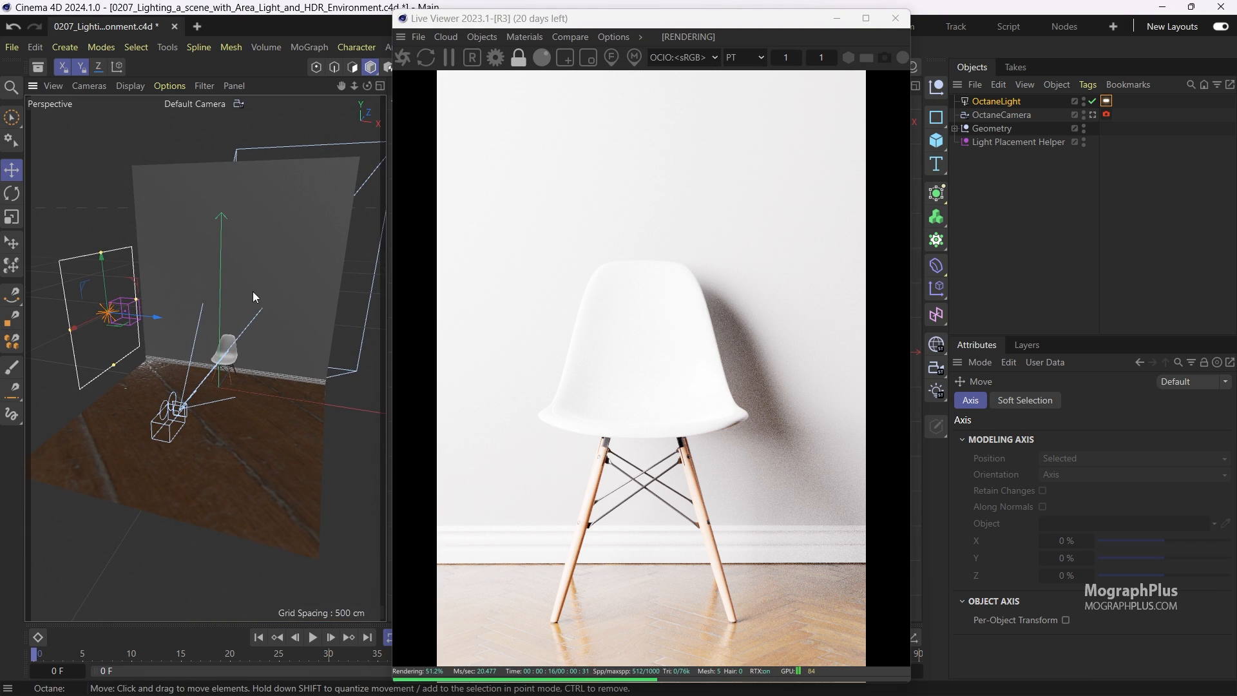
{"action": "left_click", "coordinate": [1009, 147]}
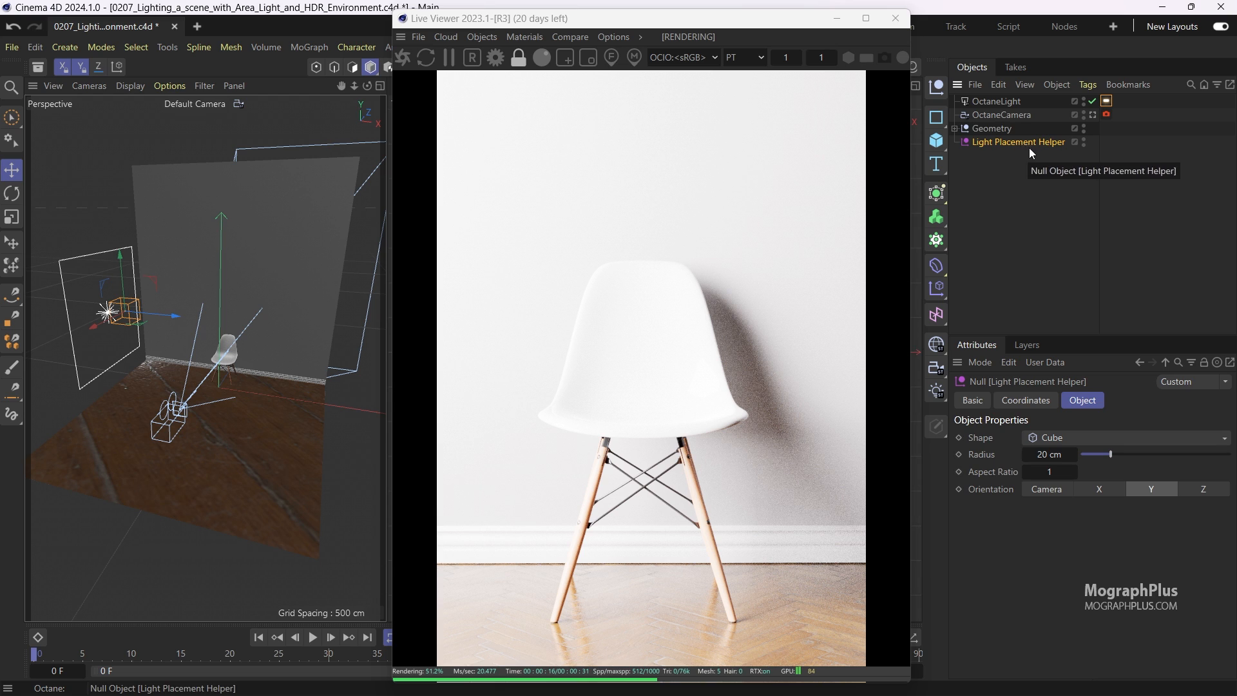
{"action": "left_click_drag", "start_coordinate": [998, 102], "coordinate": [1034, 142]}
Step: Set the OctaneLight's P.X, P.Y and P.Z to 0 cm and take it back out of the Light Placement Helper
{"action": "left_click", "coordinate": [1028, 400]}
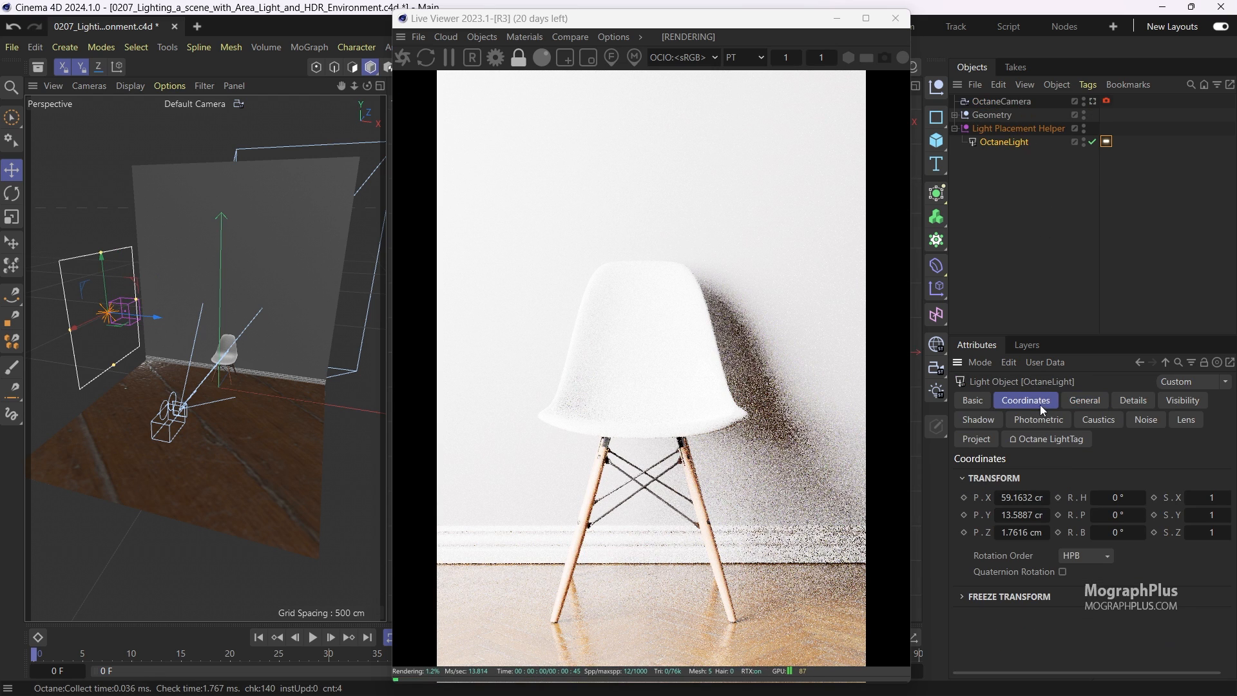
{"action": "double_click", "coordinate": [1023, 501]}
{"action": "type", "text": "0"}
{"action": "double_click", "coordinate": [1030, 516]}
{"action": "type", "text": "0"}
{"action": "double_click", "coordinate": [1029, 530]}
{"action": "type", "text": "0"}
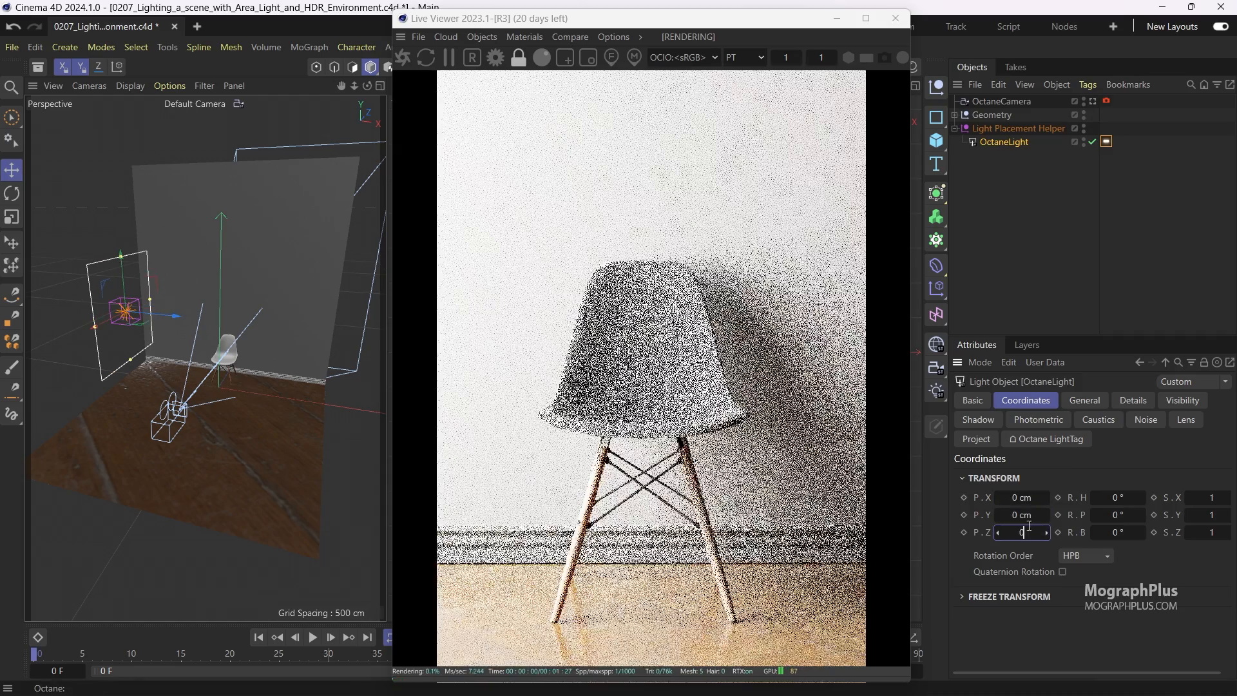
{"action": "key", "text": "Return"}
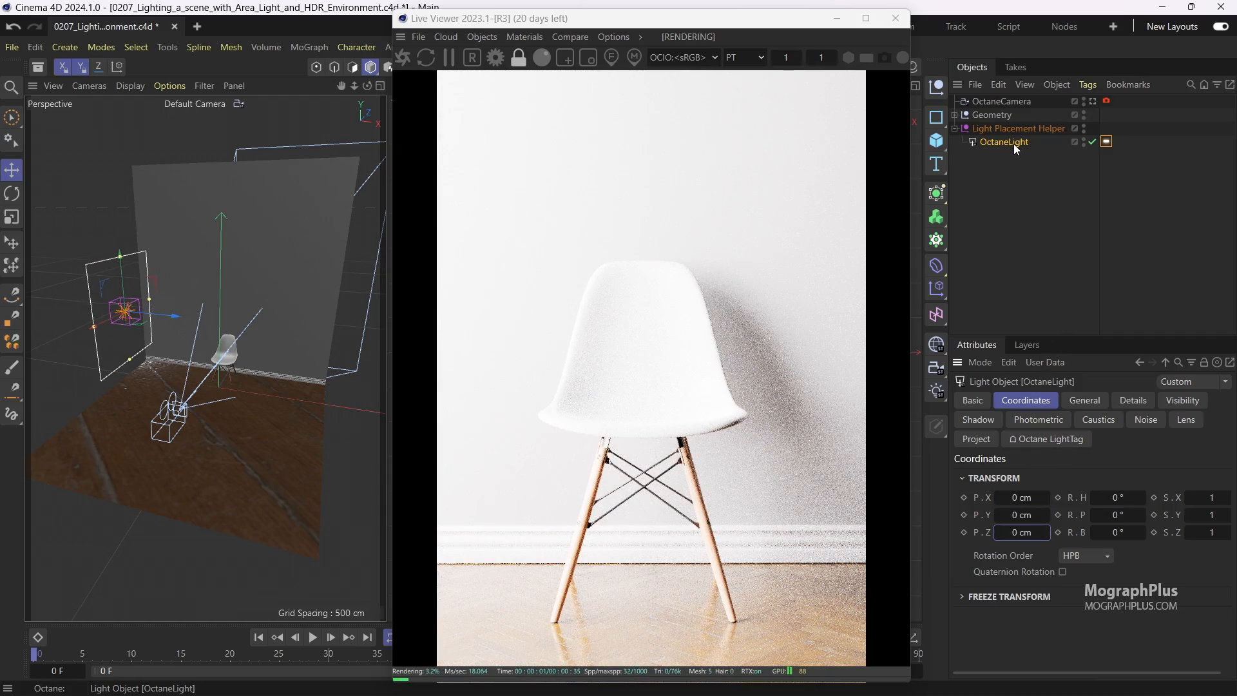
{"action": "left_click_drag", "start_coordinate": [1014, 144], "coordinate": [1015, 101]}
Step: Disable Surface brightness in the OctaneLight's light tag and set its power to 20
{"action": "left_click", "coordinate": [1106, 101]}
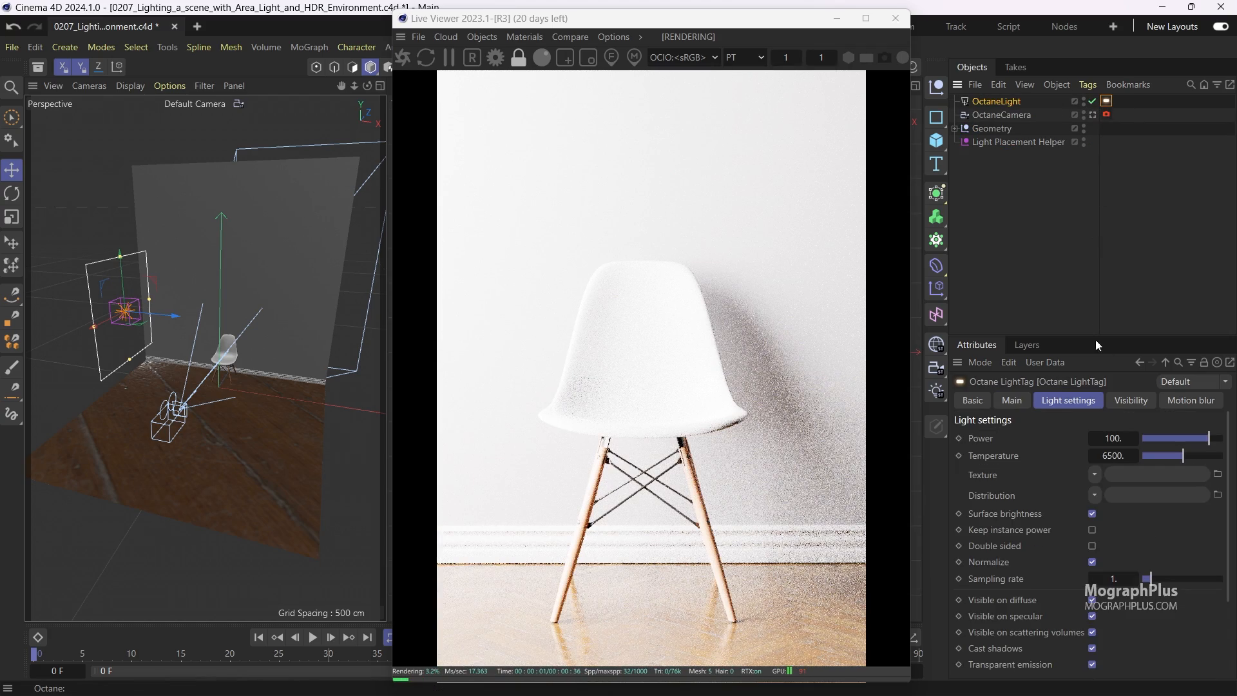
{"action": "left_click", "coordinate": [1092, 516]}
{"action": "left_click_drag", "start_coordinate": [1100, 336], "coordinate": [1089, 216]}
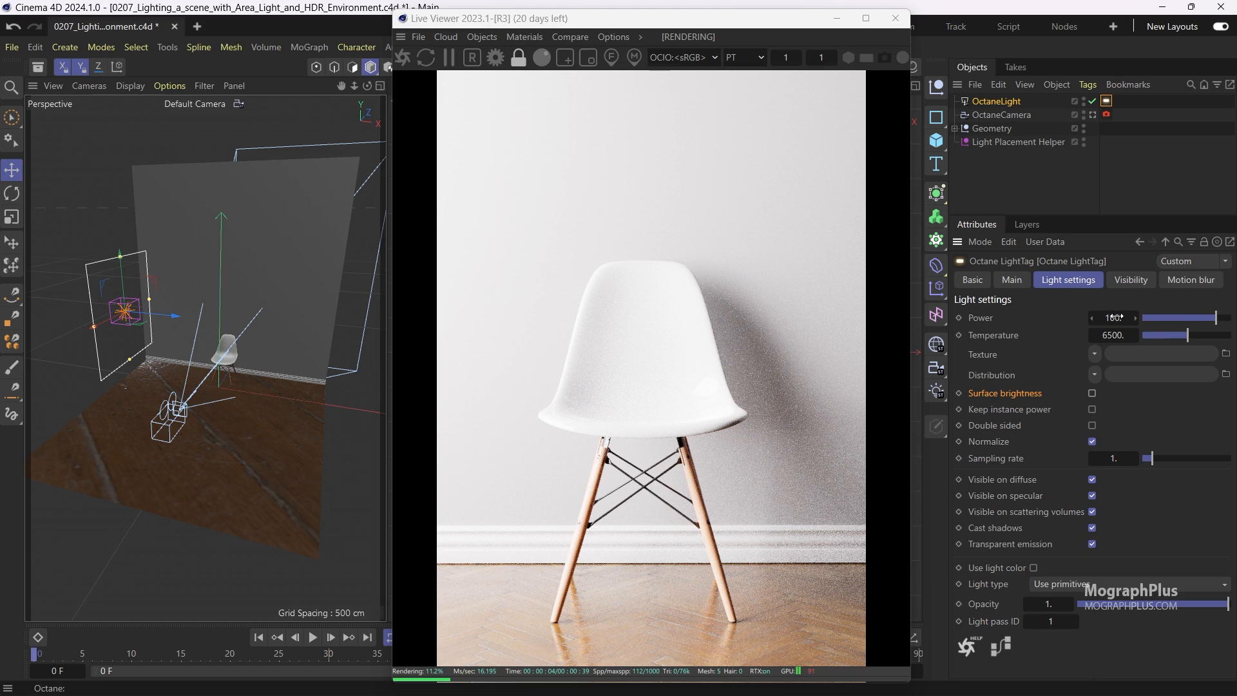
{"action": "left_click_drag", "start_coordinate": [1114, 317], "coordinate": [1109, 317]}
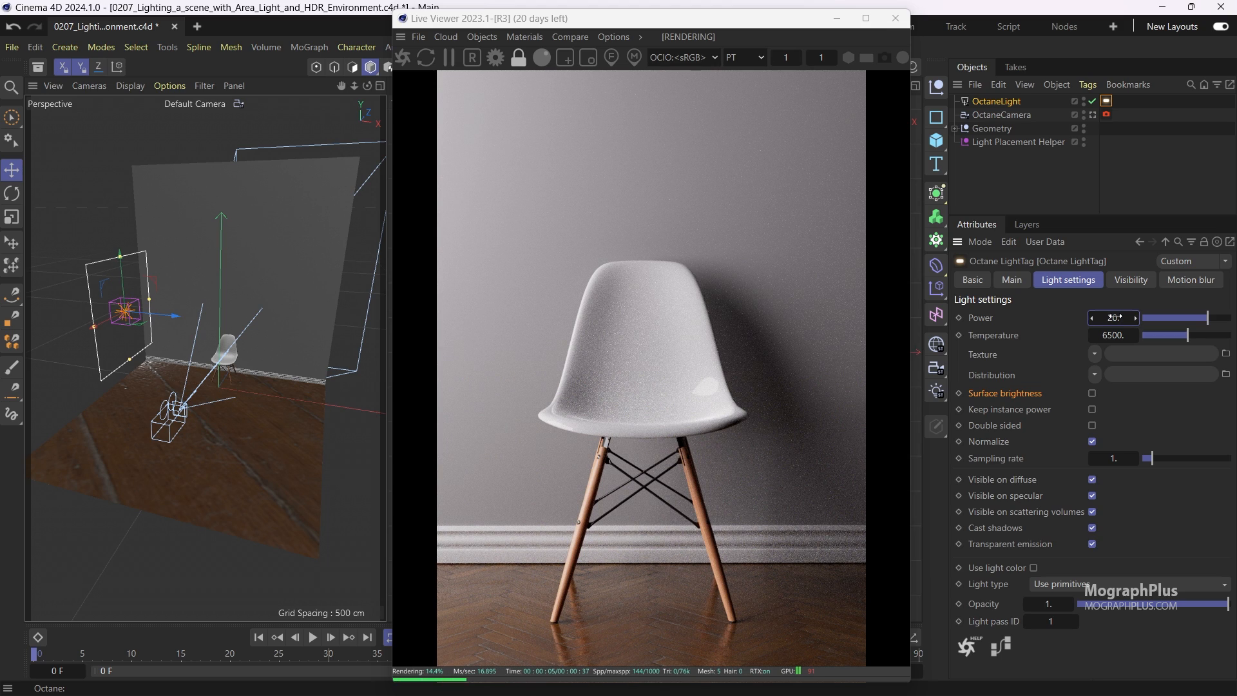
Step: Set the OctaneLight's area Size X and Size Y together to 150 cm
{"action": "left_click", "coordinate": [988, 102]}
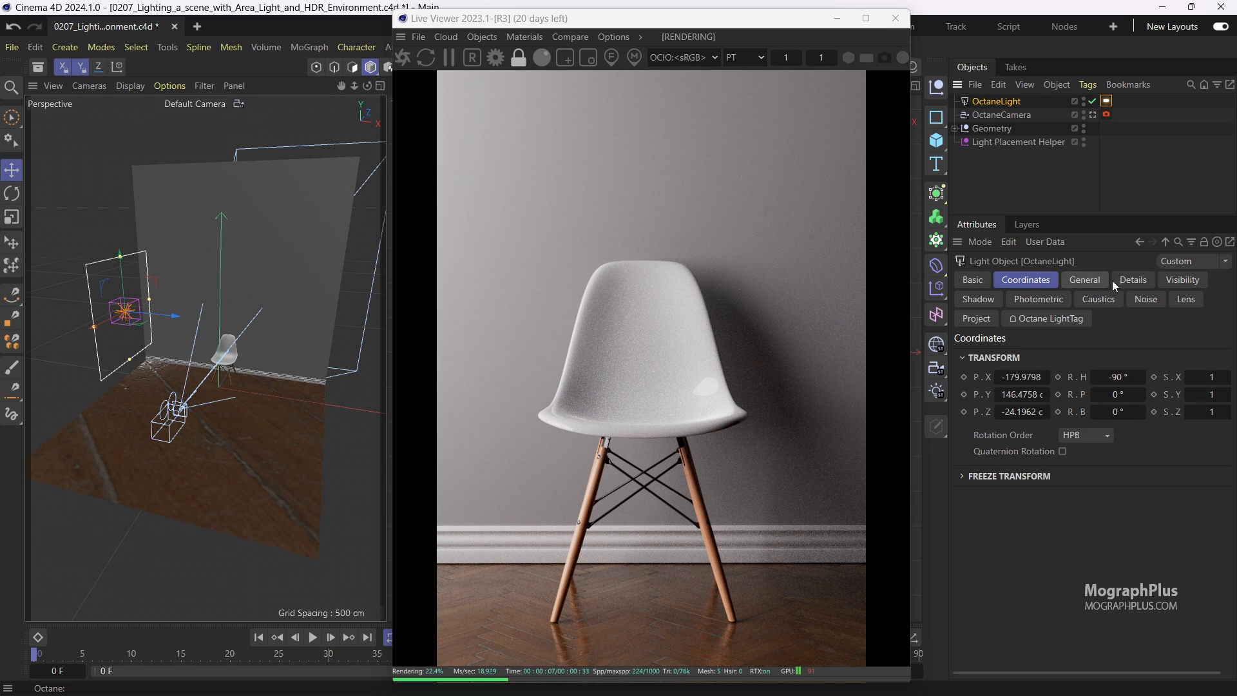
{"action": "left_click", "coordinate": [1134, 280]}
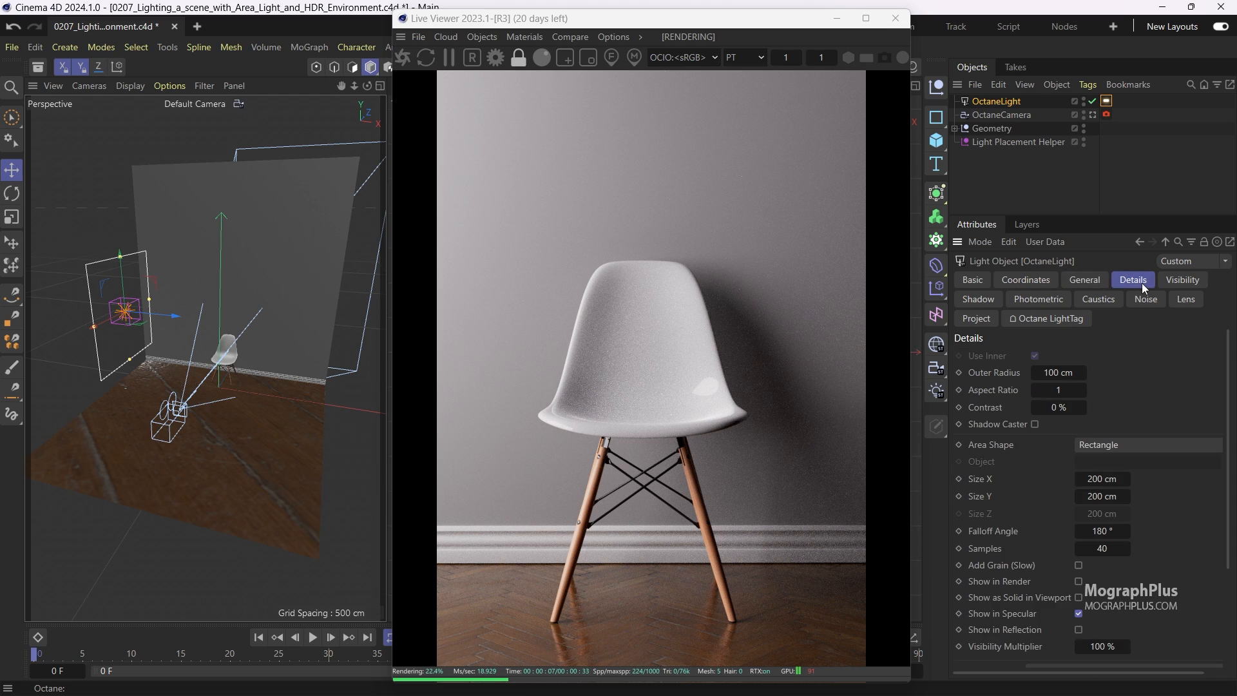
{"action": "left_click", "coordinate": [986, 496], "text": "shift"}
{"action": "left_click", "coordinate": [1095, 480]}
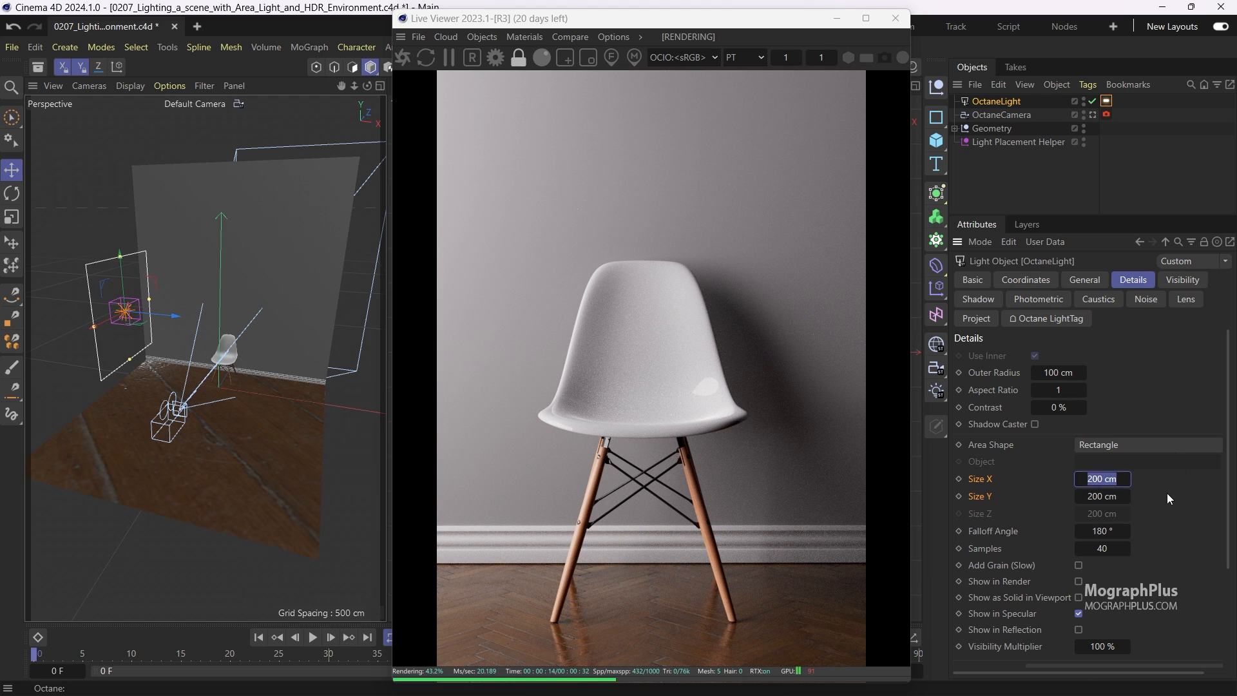
{"action": "type", "text": "150"}
{"action": "key", "text": "Return"}
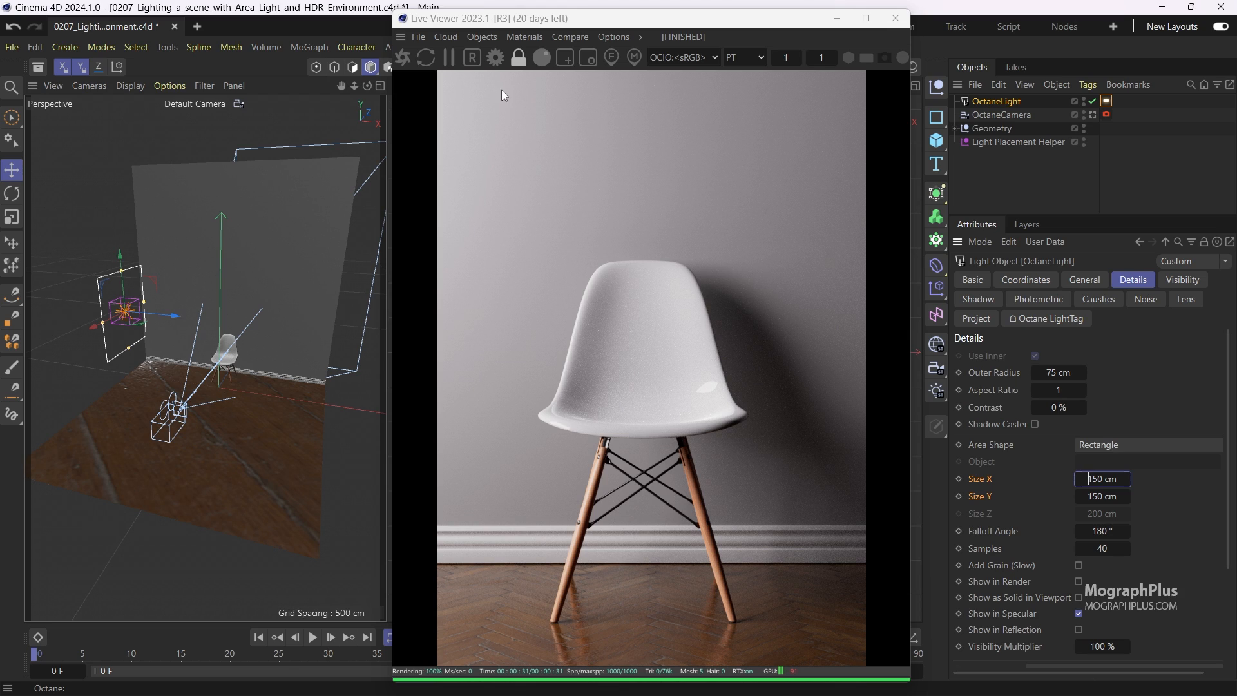
Step: Add an Hdri Environment to the scene and open the ImageTexture of its Environment Tag
{"action": "left_click", "coordinate": [484, 38]}
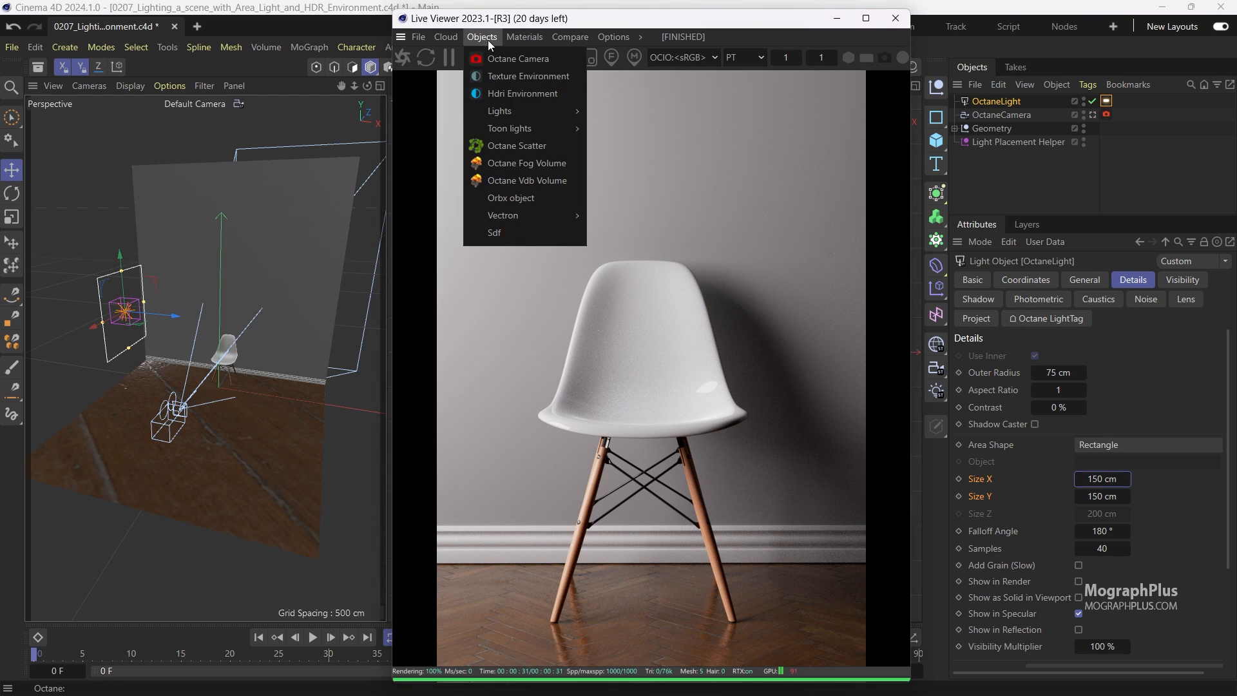
{"action": "left_click", "coordinate": [514, 94]}
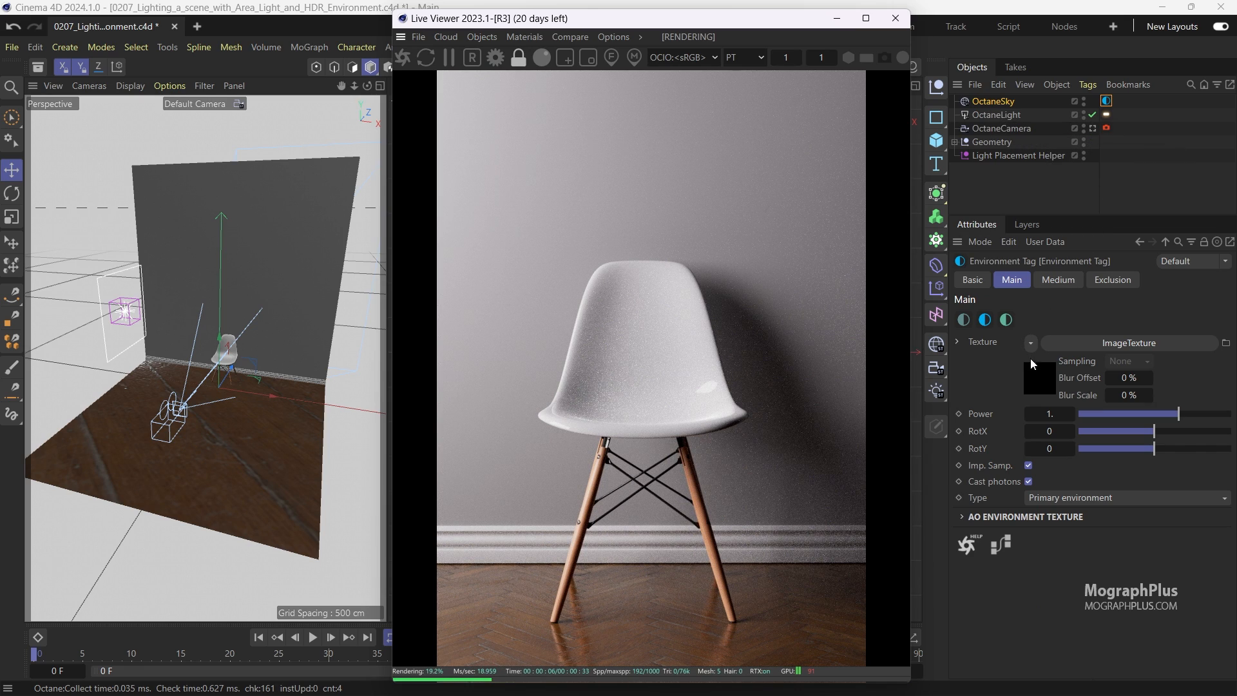
{"action": "left_click", "coordinate": [997, 346]}
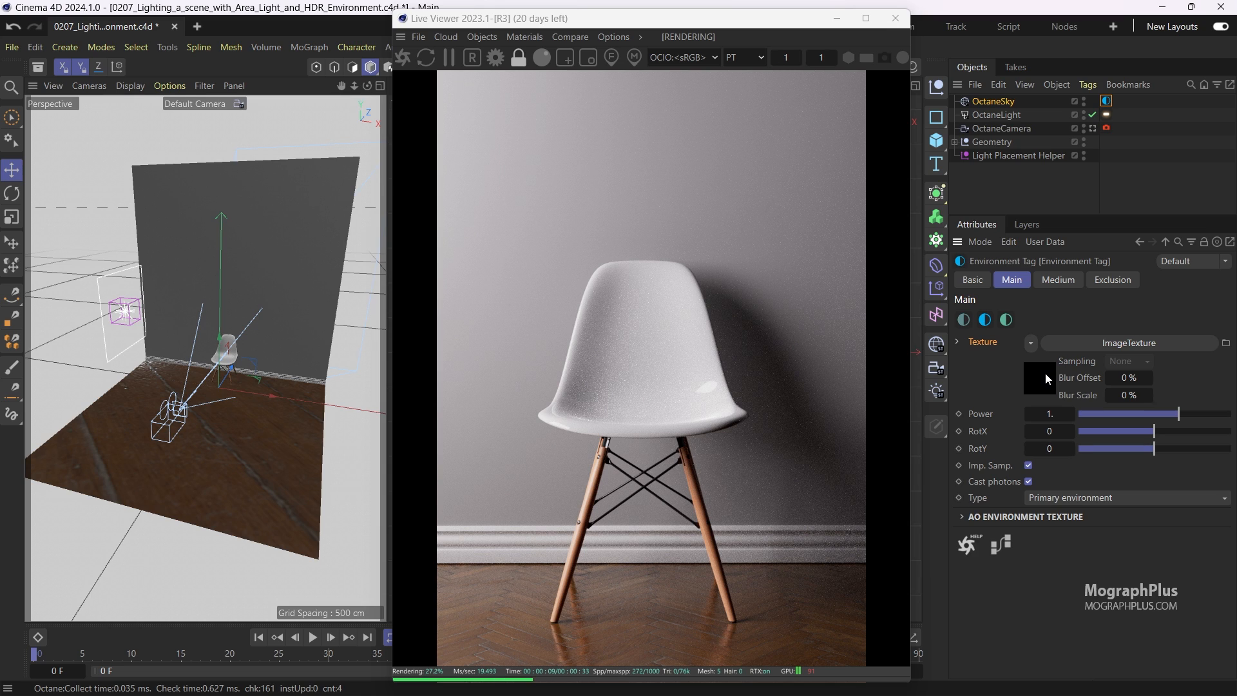
{"action": "left_click", "coordinate": [1045, 372]}
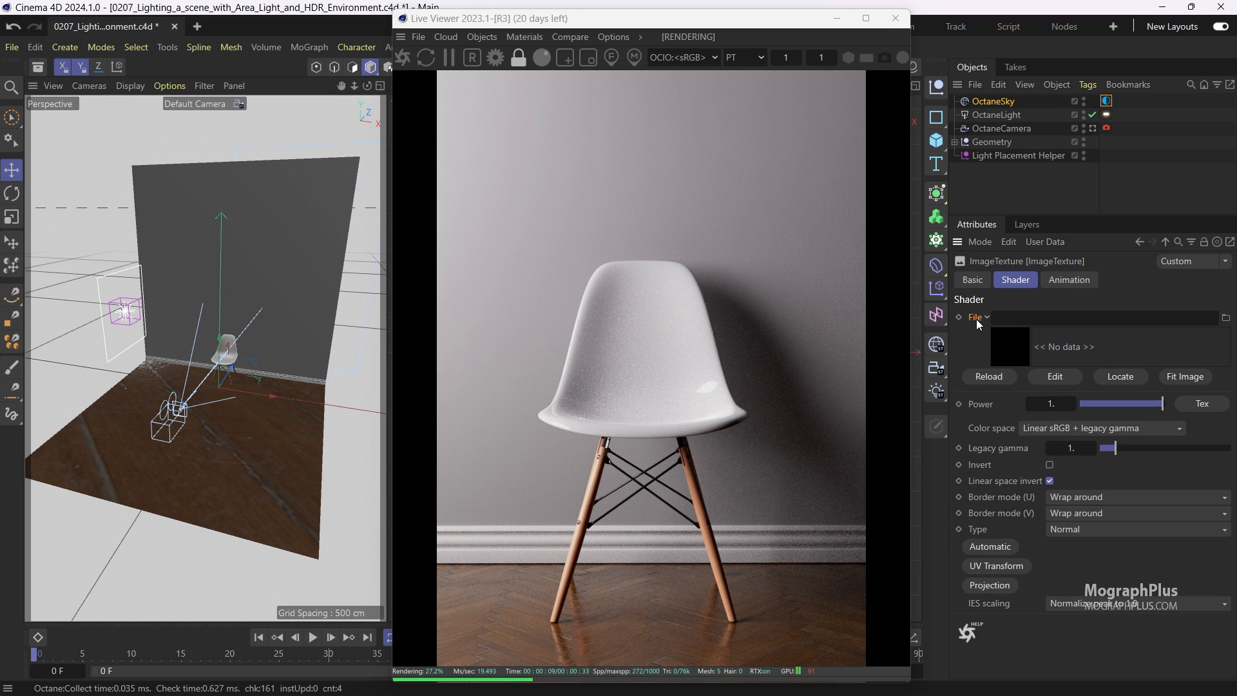
Step: Load bathroom_4k.hdr from the HDRIs folder into the ImageTexture and set its color space to Non-color data
{"action": "left_click", "coordinate": [1226, 317]}
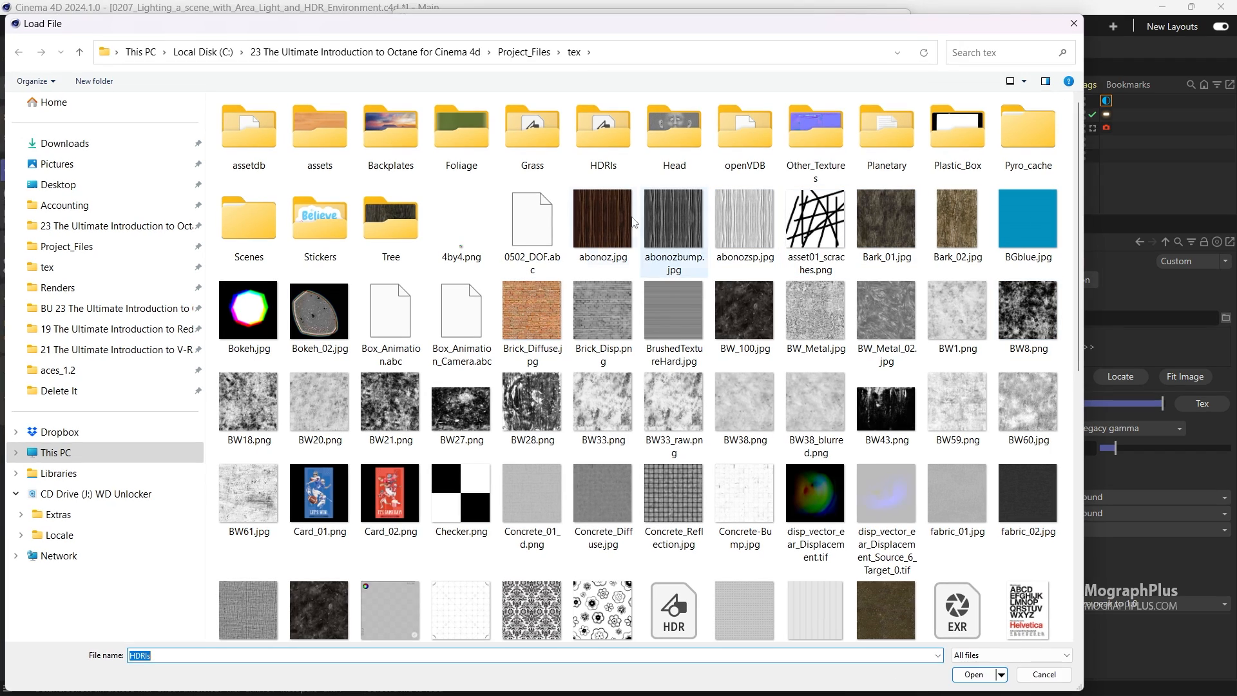
{"action": "double_click", "coordinate": [603, 138]}
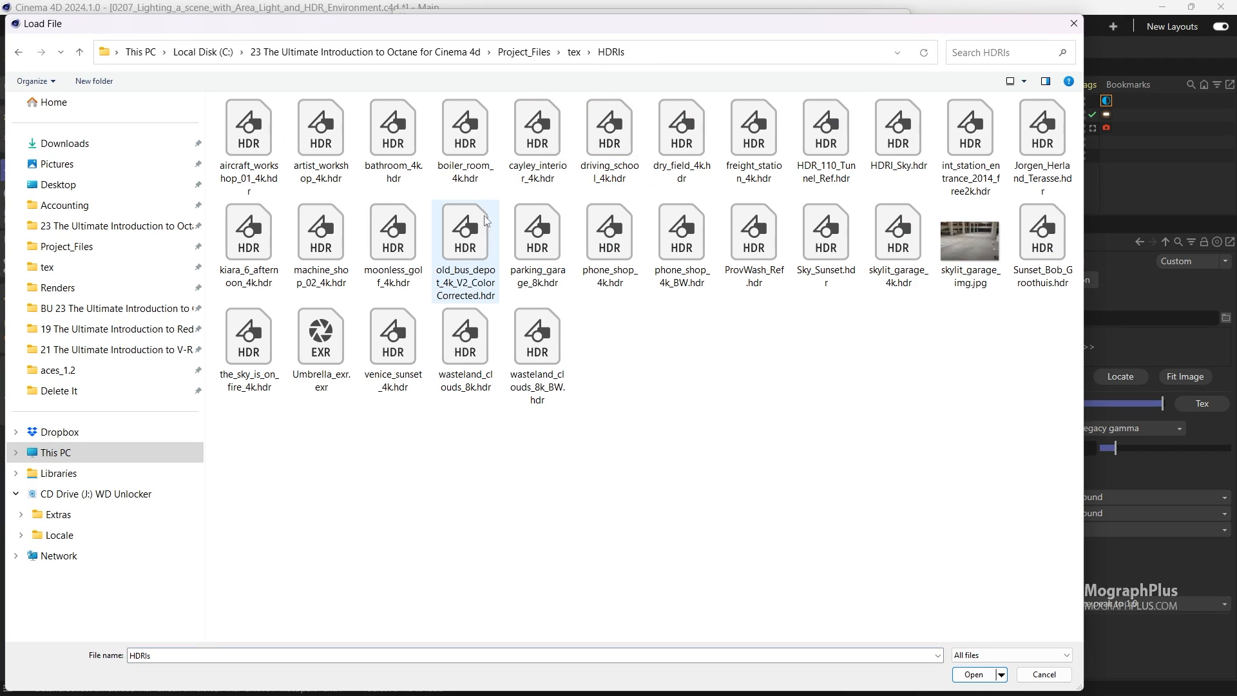
{"action": "left_click", "coordinate": [407, 140]}
{"action": "double_click", "coordinate": [407, 139]}
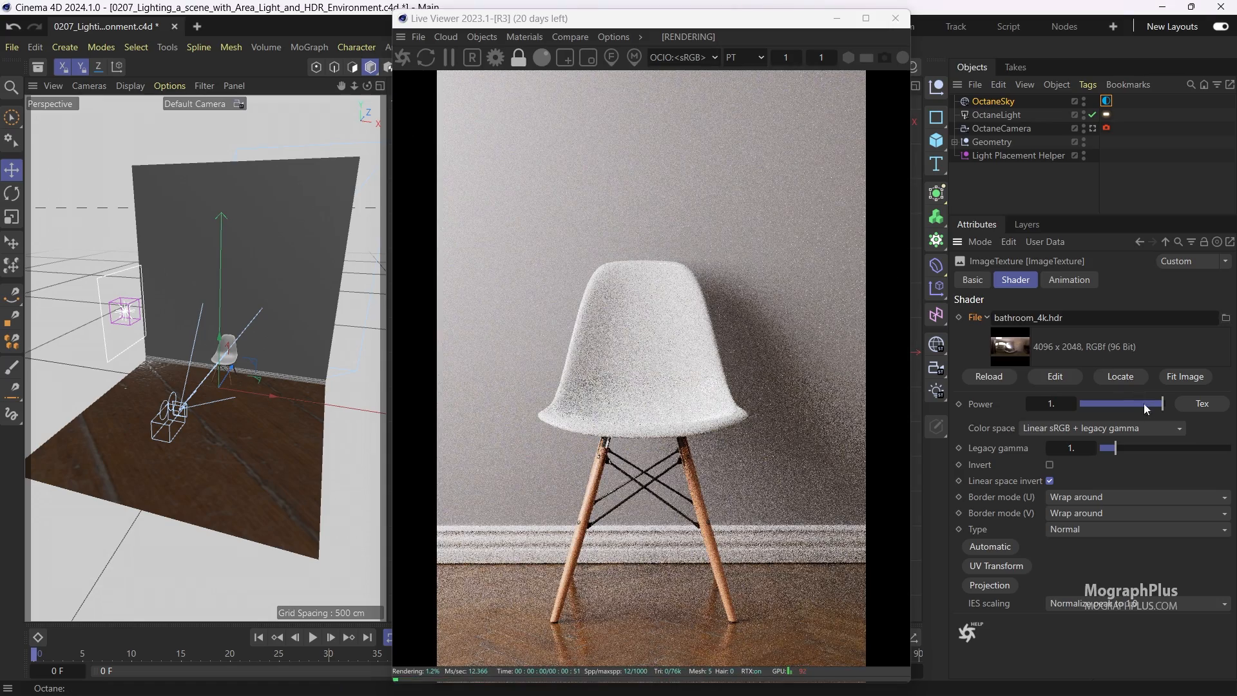
{"action": "left_click", "coordinate": [1076, 428]}
{"action": "left_click", "coordinate": [1077, 449]}
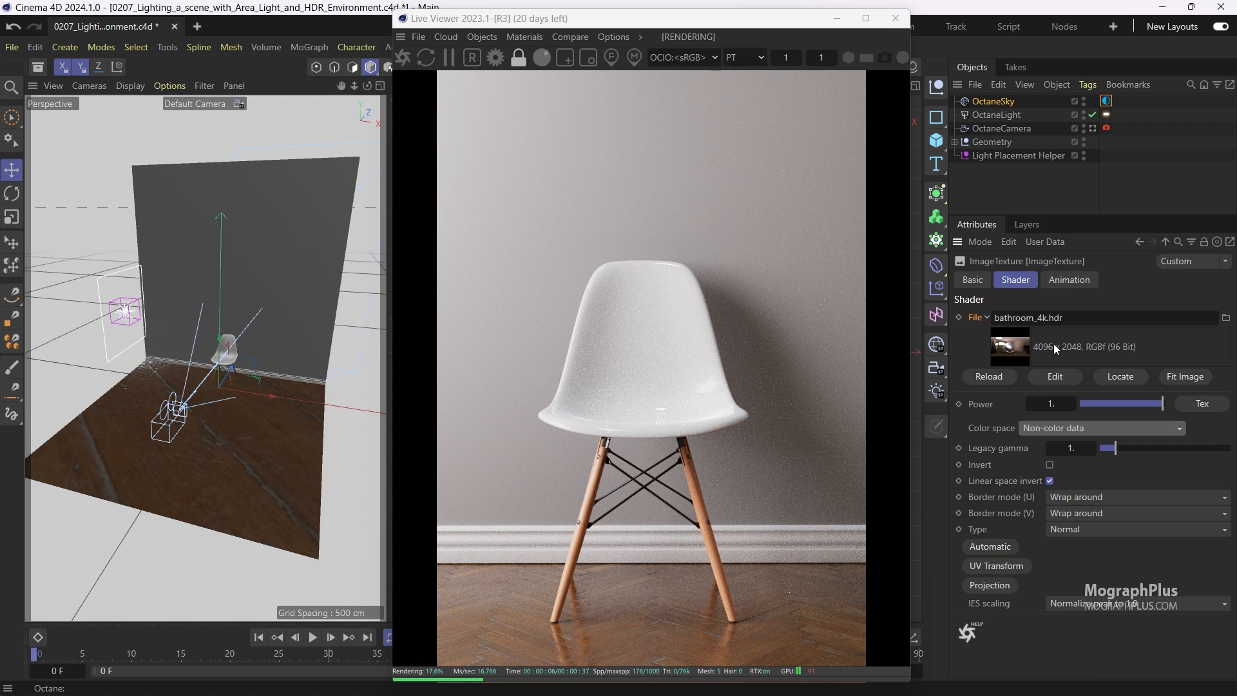
Step: Look through the OctaneCamera and disable the Wall plane in the Geometry group to expose the HDRI background
{"action": "left_click", "coordinate": [1093, 129]}
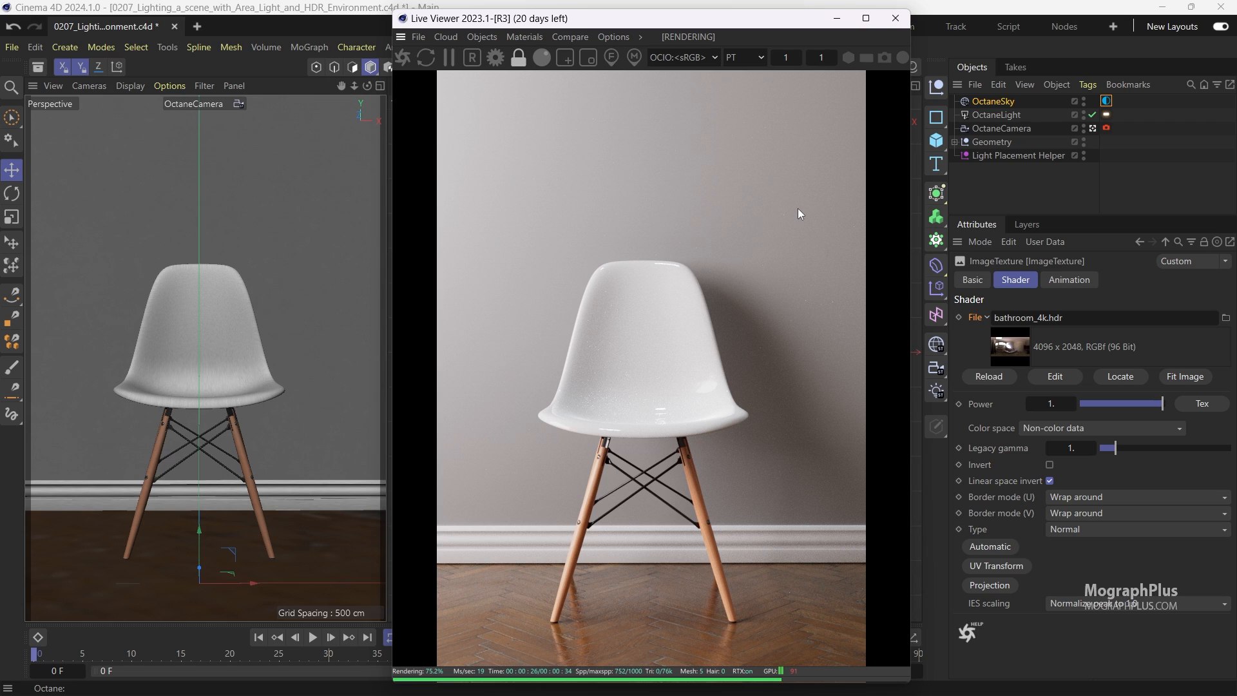
{"action": "left_click", "coordinate": [956, 141]}
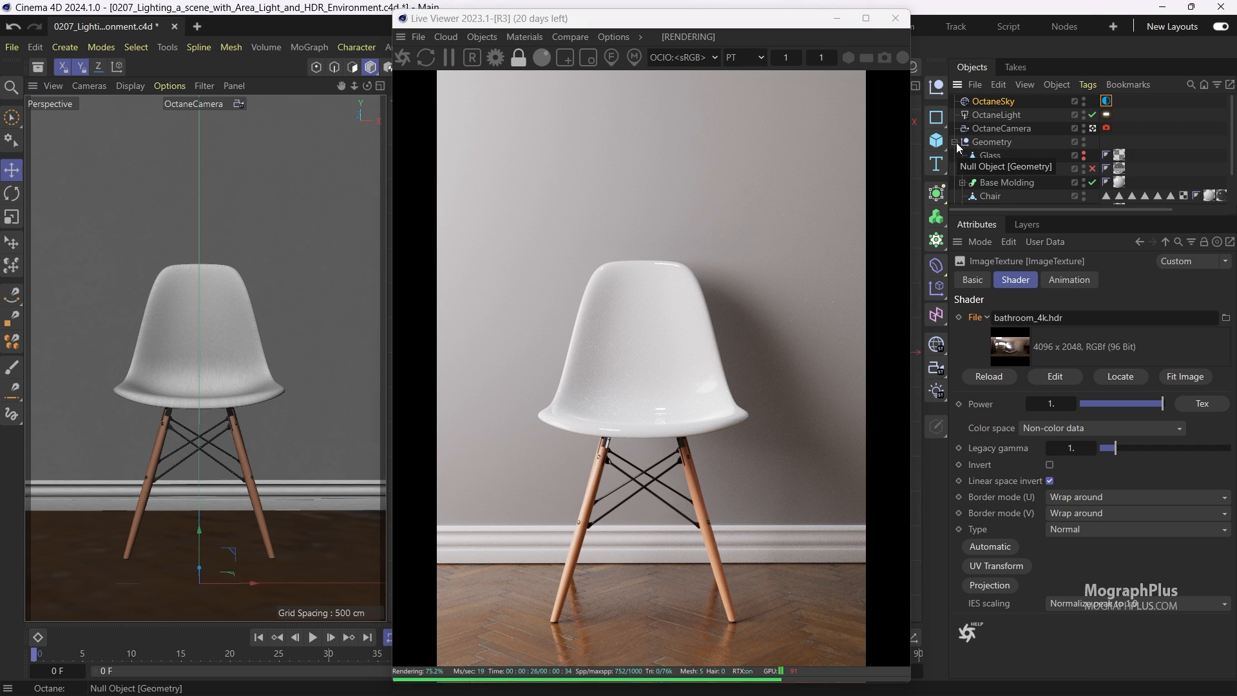
{"action": "left_click", "coordinate": [342, 176]}
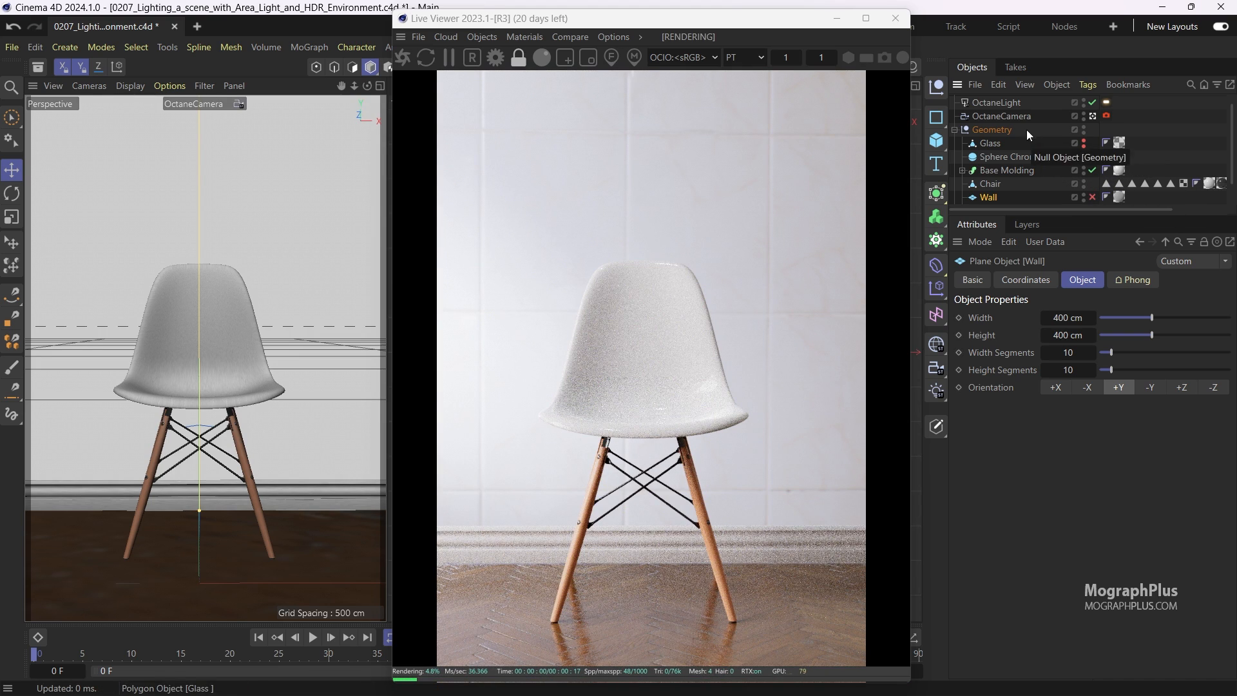
Step: Rotate the OctaneSky environment to a RotX of about 0.47 and re-enable the Wall plane
{"action": "left_click", "coordinate": [1107, 101]}
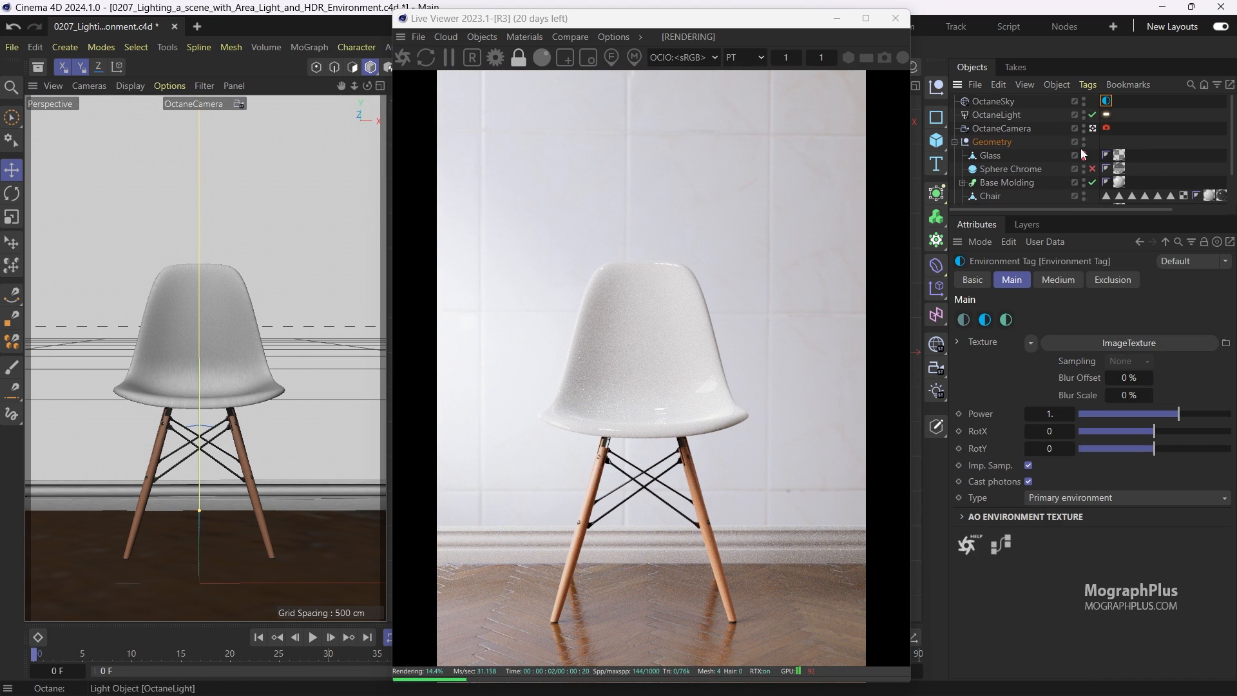
{"action": "left_click_drag", "start_coordinate": [1158, 431], "coordinate": [1188, 432]}
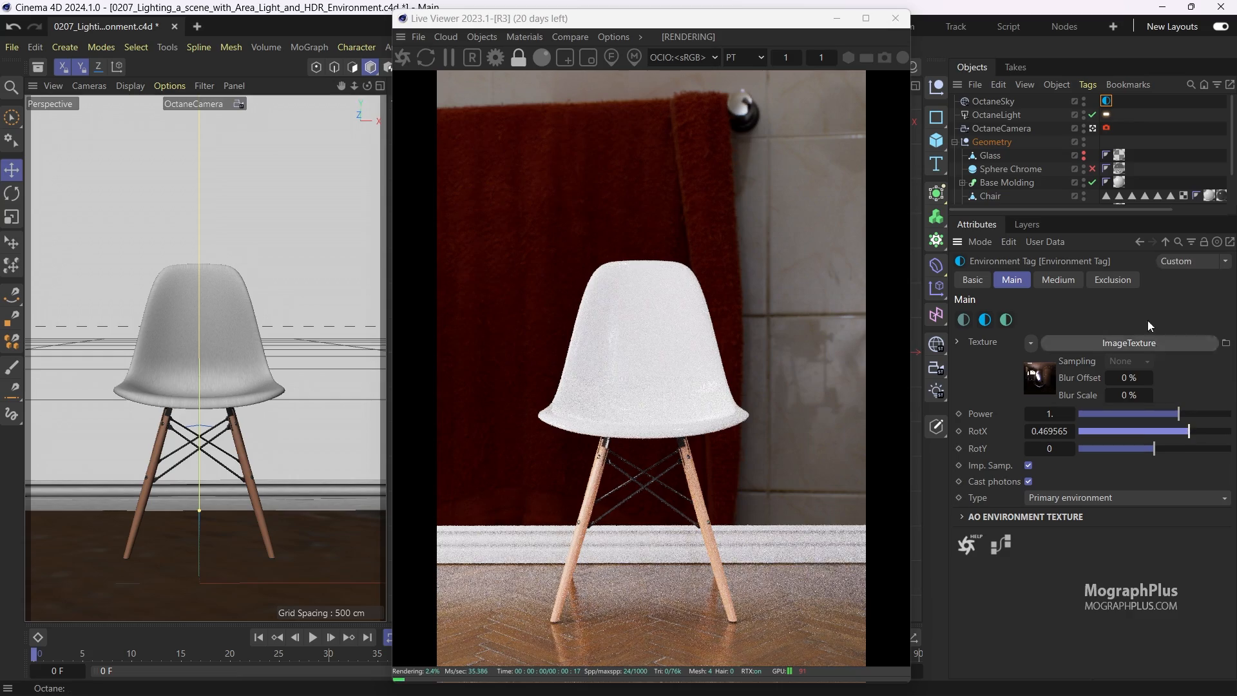
{"action": "scroll", "coordinate": [1060, 177], "scroll_direction": "down", "scroll_amount": 2}
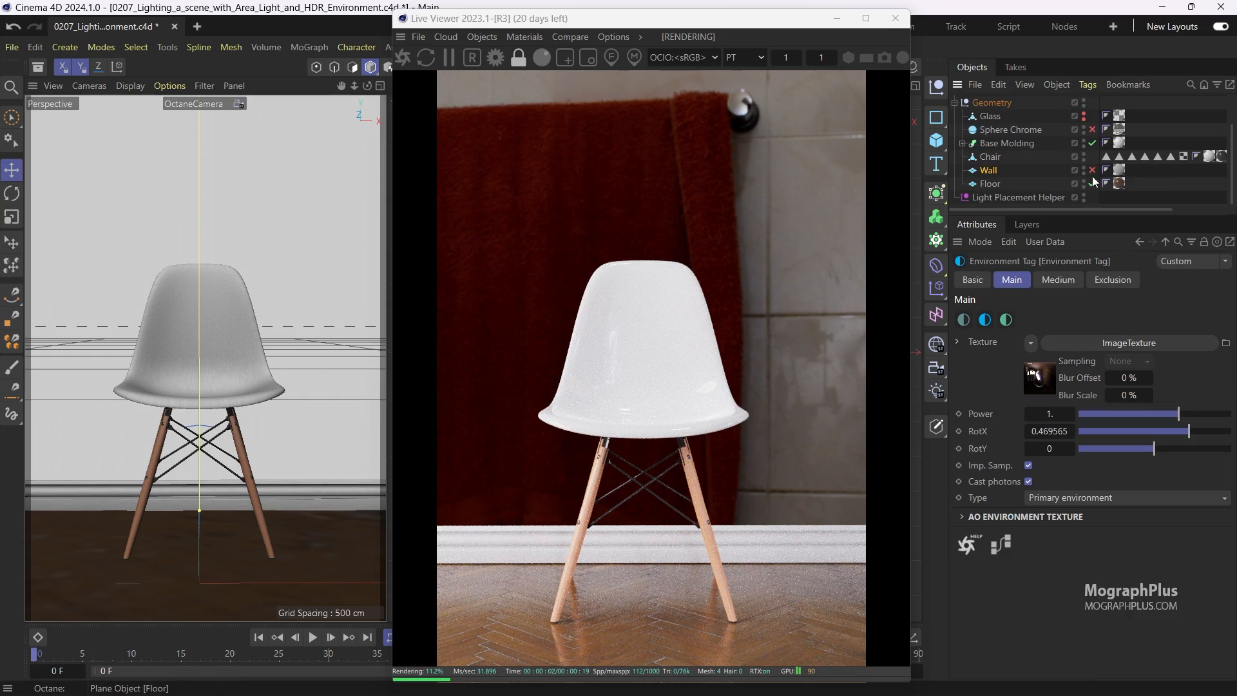
{"action": "left_click", "coordinate": [1093, 170]}
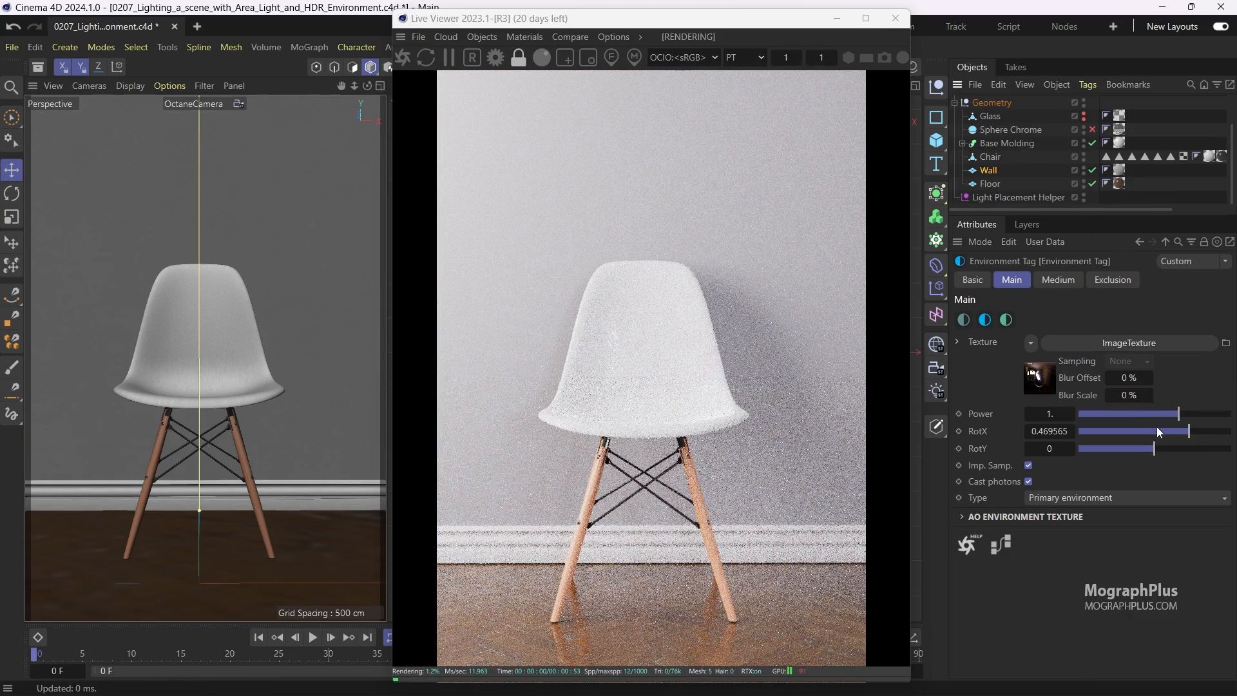
Step: Set the environment's RotX to 0.35
{"action": "mouse_move", "coordinate": [1188, 432]}
{"action": "left_mouse_down"}
{"action": "mouse_move", "coordinate": [1092, 427]}
{"action": "mouse_move", "coordinate": [1182, 431]}
{"action": "left_mouse_up"}
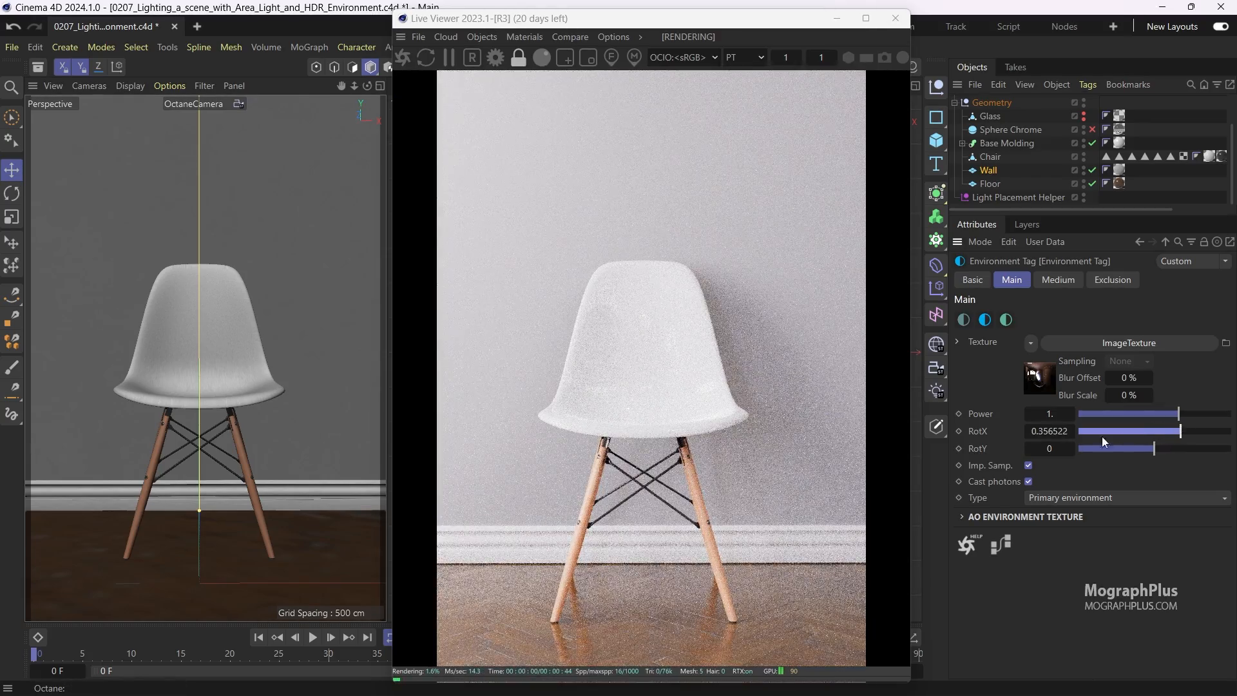
{"action": "double_click", "coordinate": [1050, 431]}
{"action": "type", "text": "25"}
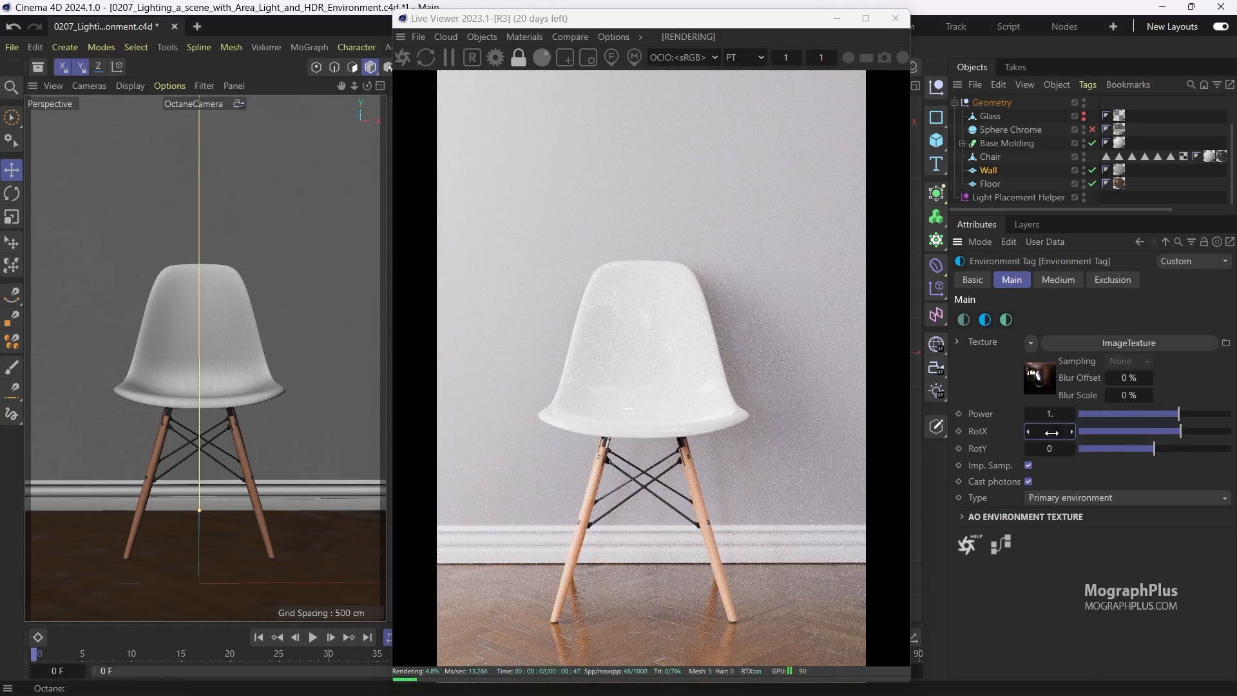
{"action": "key", "text": "Return"}
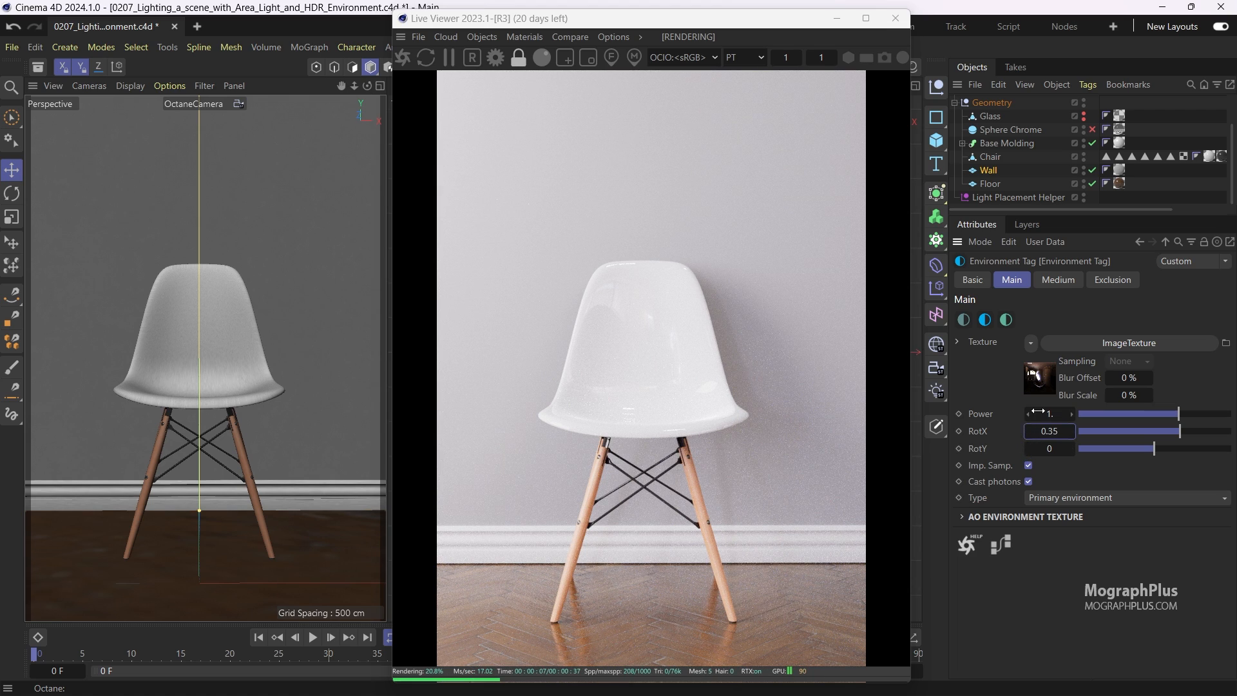
Step: Set the environment's power to 0.4 and collapse the Geometry group
{"action": "left_click", "coordinate": [1038, 411]}
{"action": "type", "text": "0.4"}
{"action": "key", "text": "Return"}
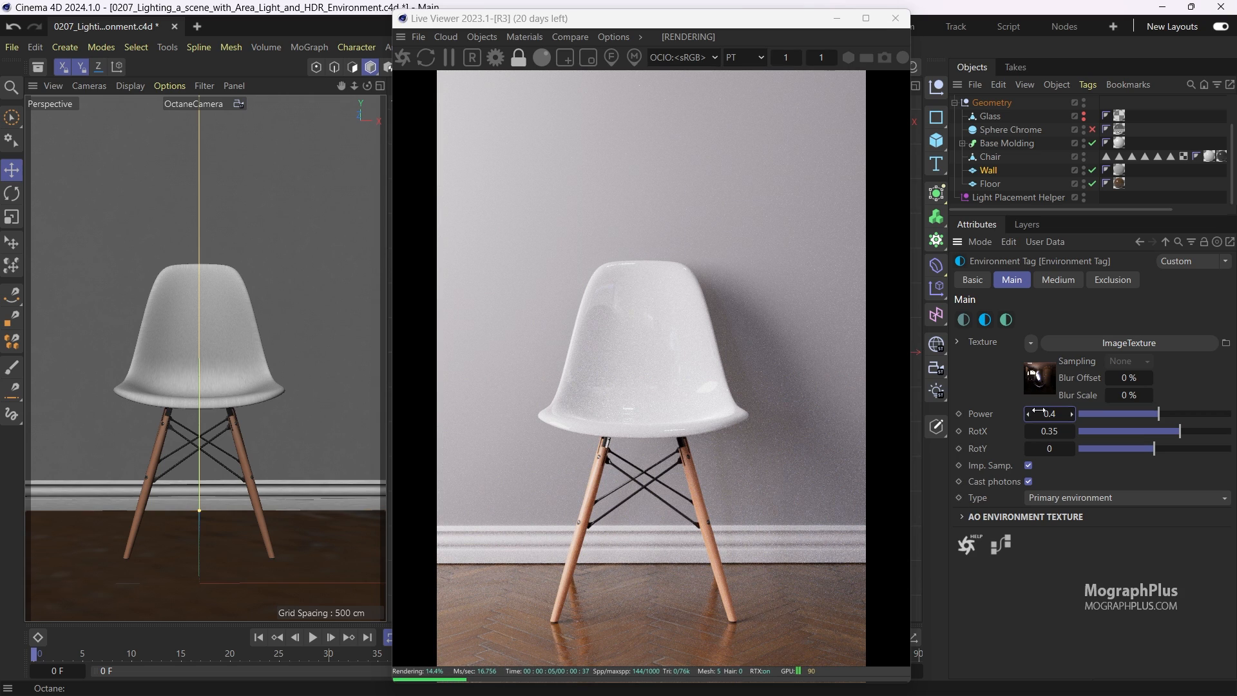
{"action": "left_click", "coordinate": [955, 103]}
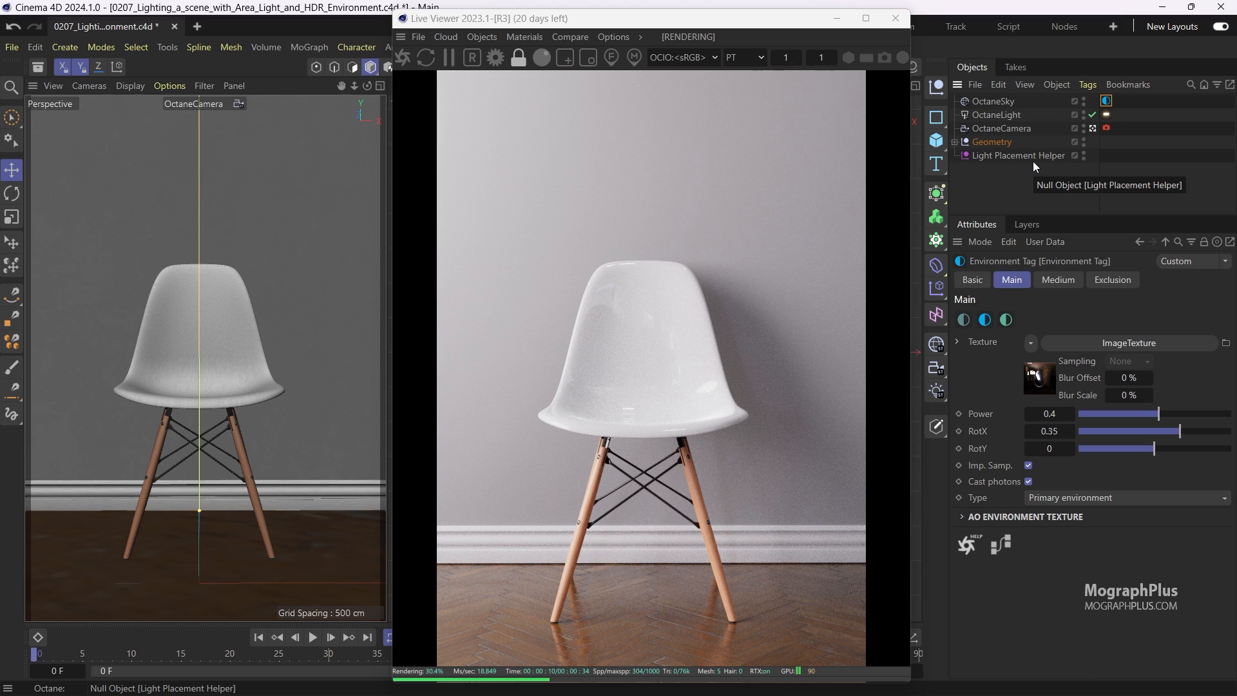
Step: Cycle the OctaneSky's visibility and back to default to compare the render with and without the HDRI light
{"action": "left_click", "coordinate": [1083, 100]}
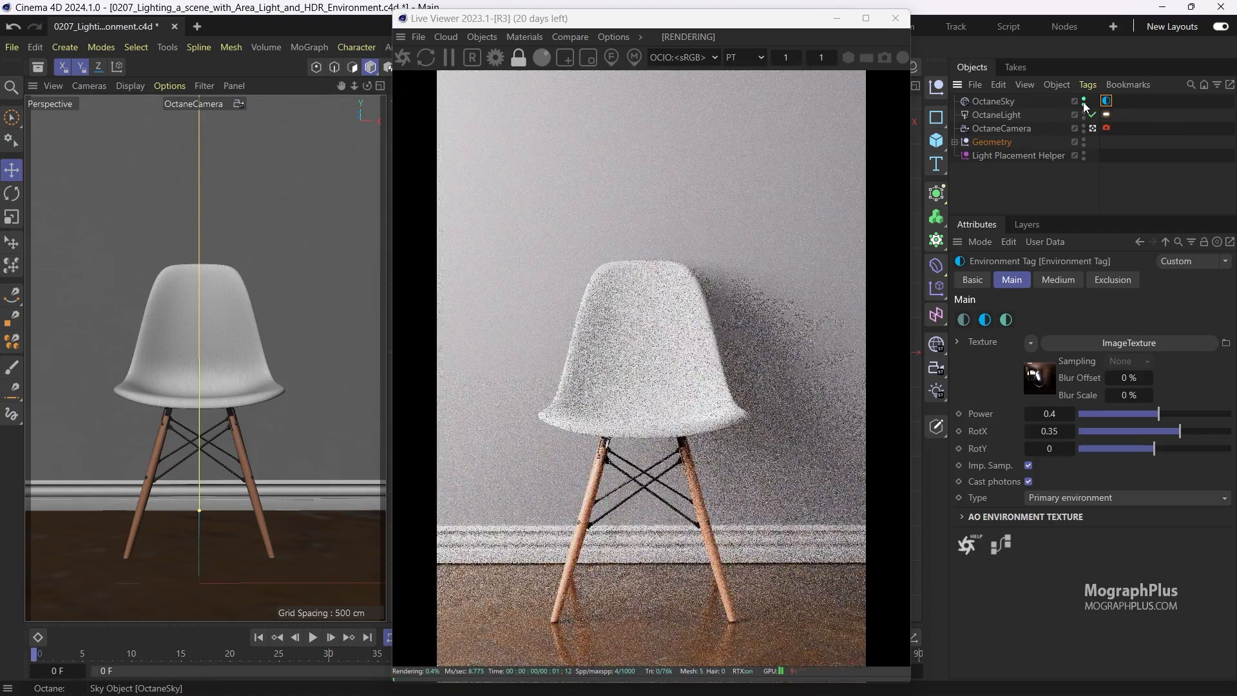
{"action": "left_click", "coordinate": [1083, 100]}
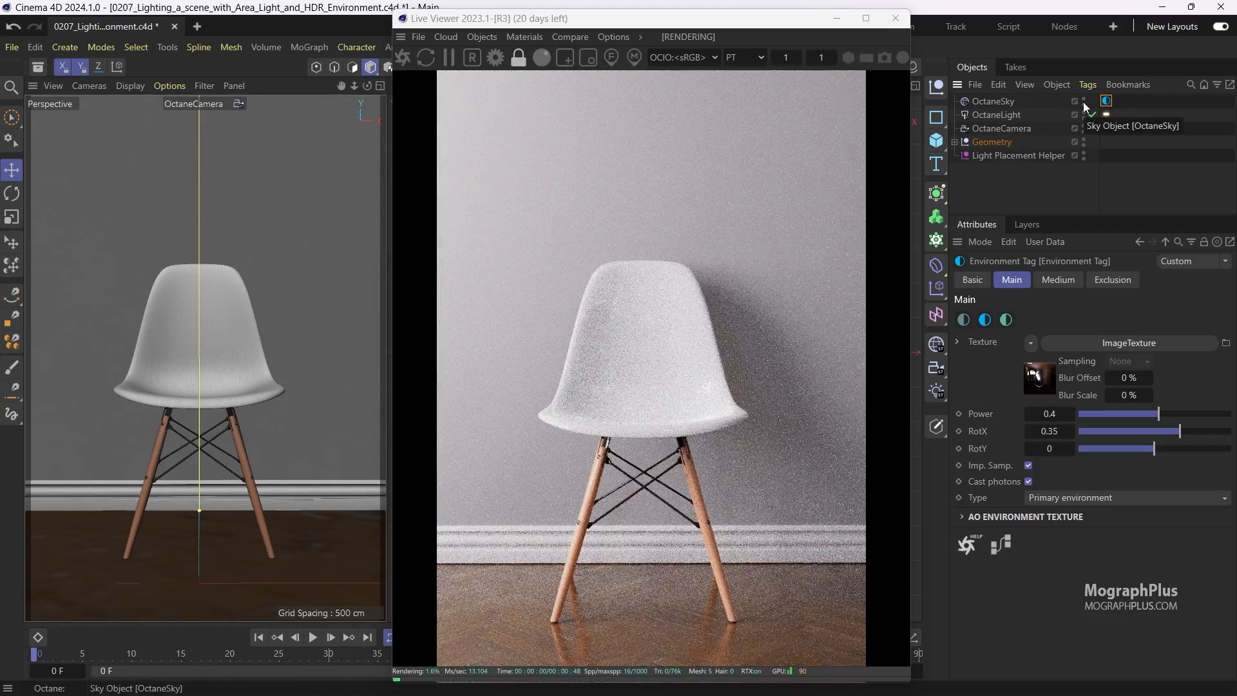
{"action": "left_click", "coordinate": [1084, 100]}
{"action": "left_click", "coordinate": [1084, 100]}
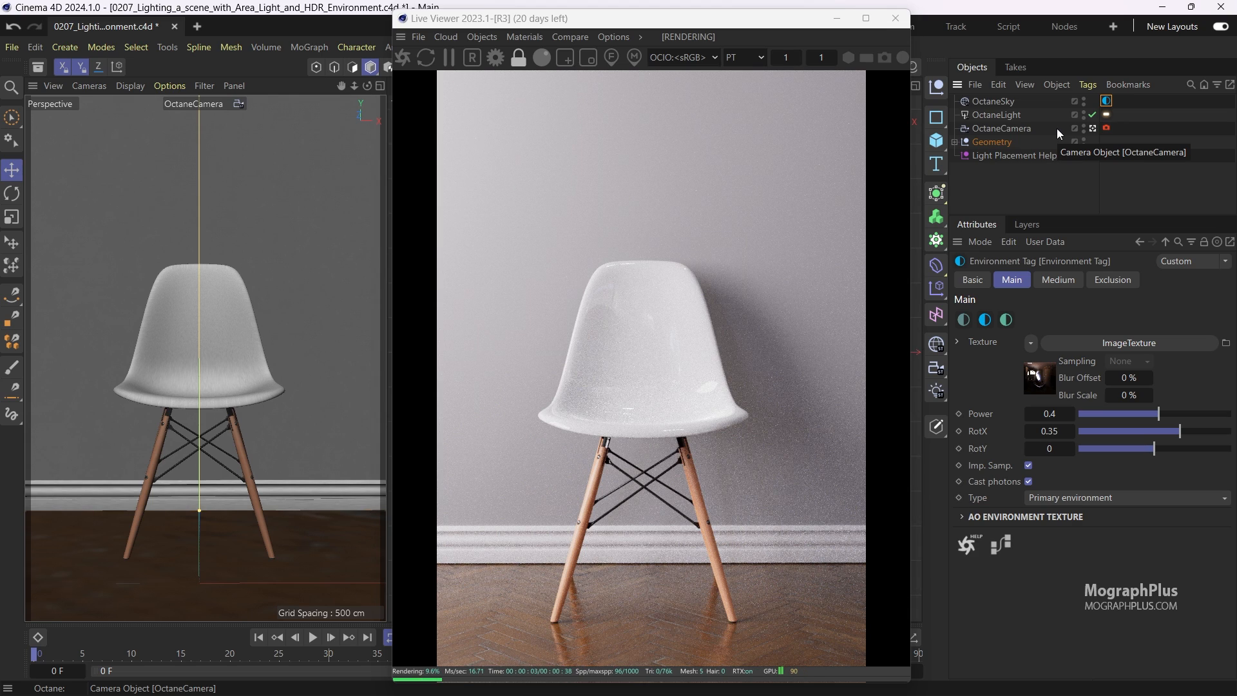
Step: Rename the OctaneSky object as OctaneSky_01_Neutral
{"action": "double_click", "coordinate": [1004, 103]}
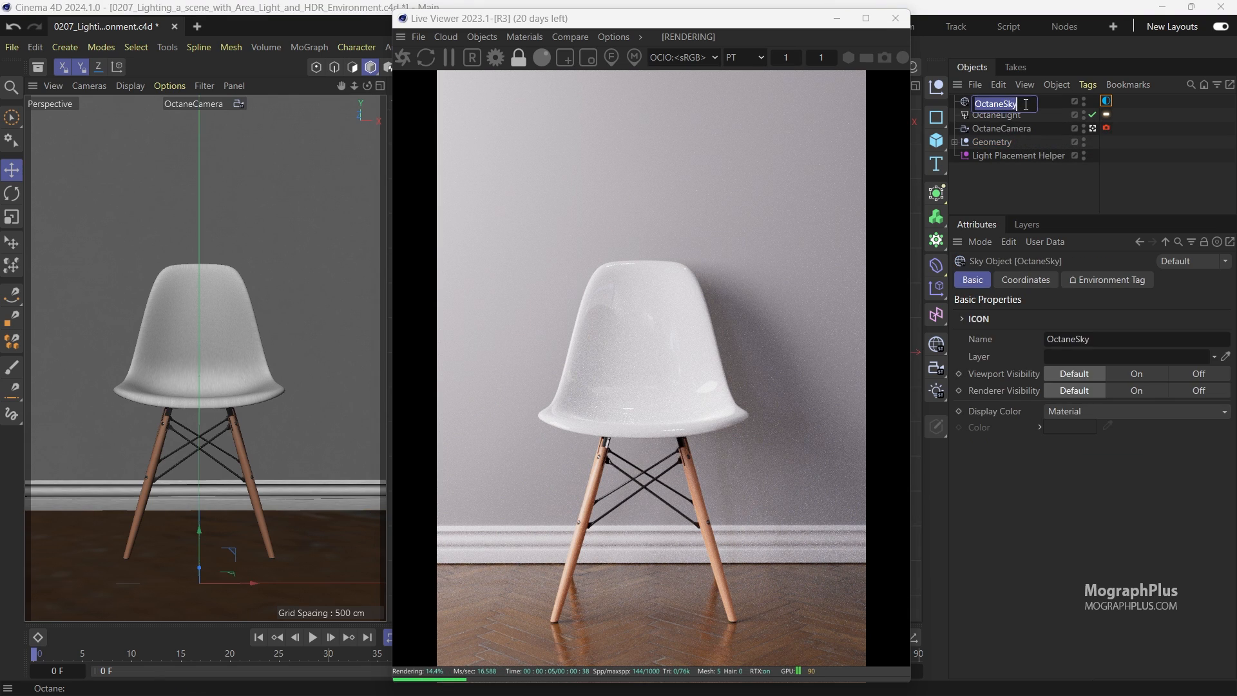
{"action": "left_click", "coordinate": [1025, 104]}
{"action": "type", "text": "_0"}
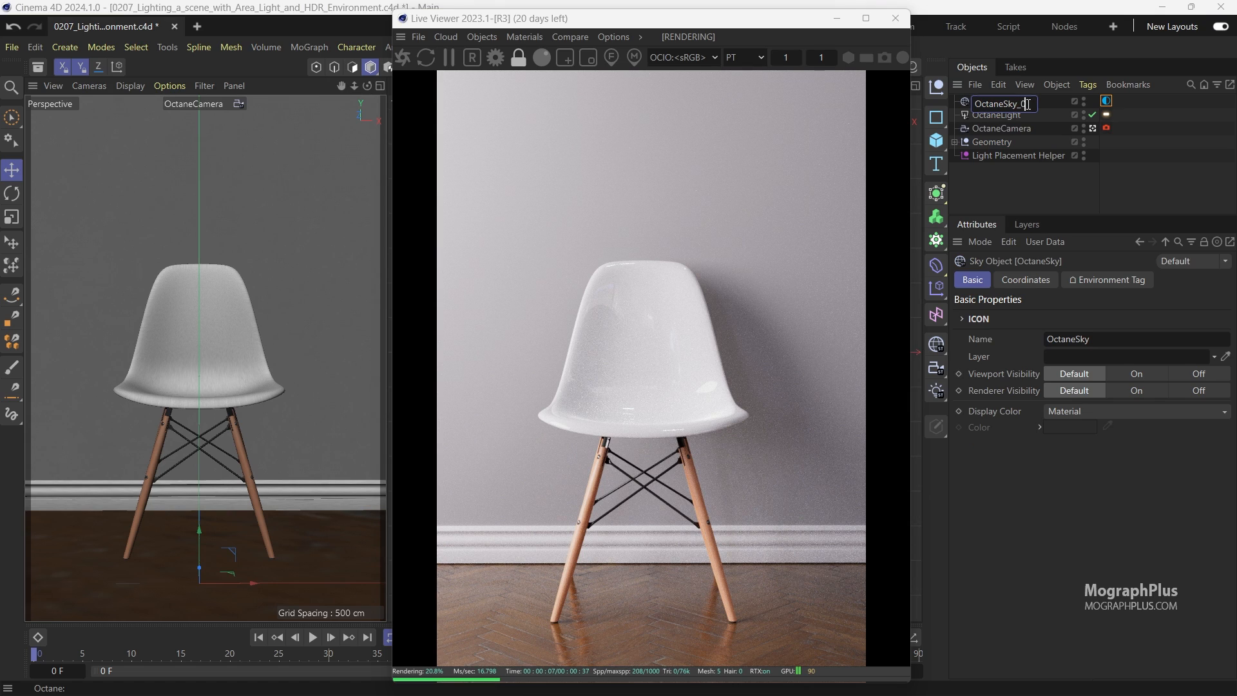
{"action": "type", "text": "1_Neutral"}
{"action": "key", "text": "Return"}
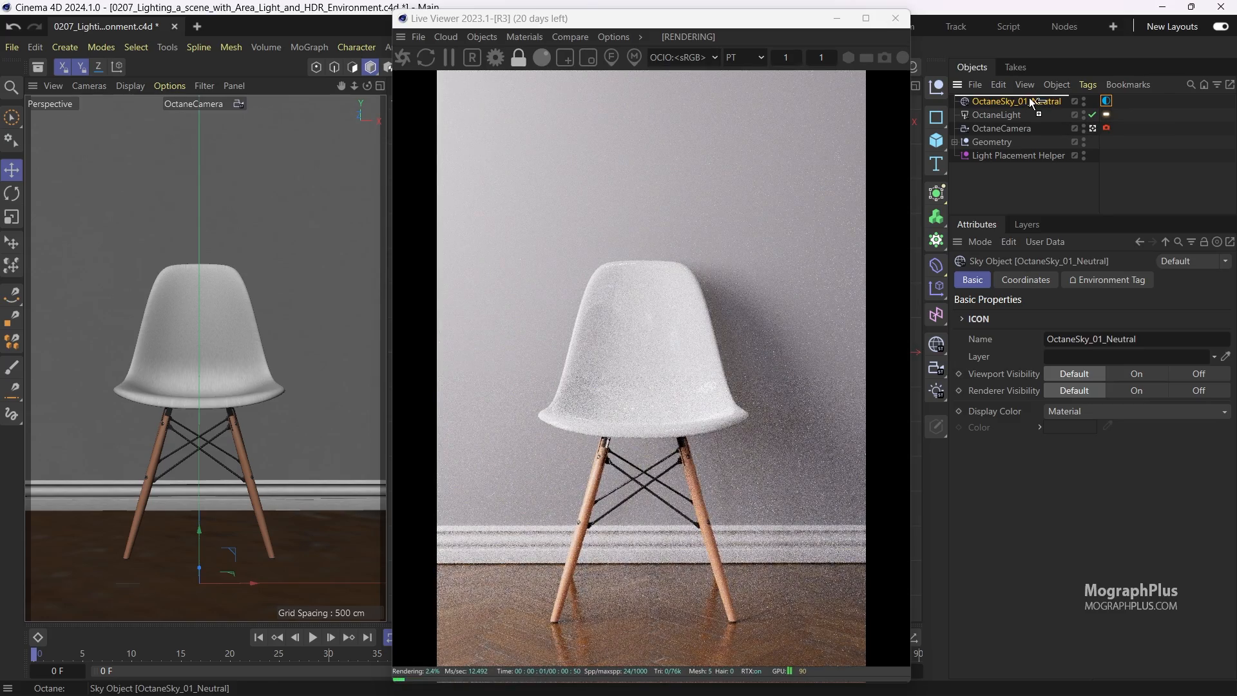
Step: Duplicate OctaneSky_01_Neutral and rename the copy as OctaneSky_02_Warm
{"action": "key", "text": "ctrl+c"}
{"action": "key", "text": "ctrl+v"}
{"action": "double_click", "coordinate": [1058, 103]}
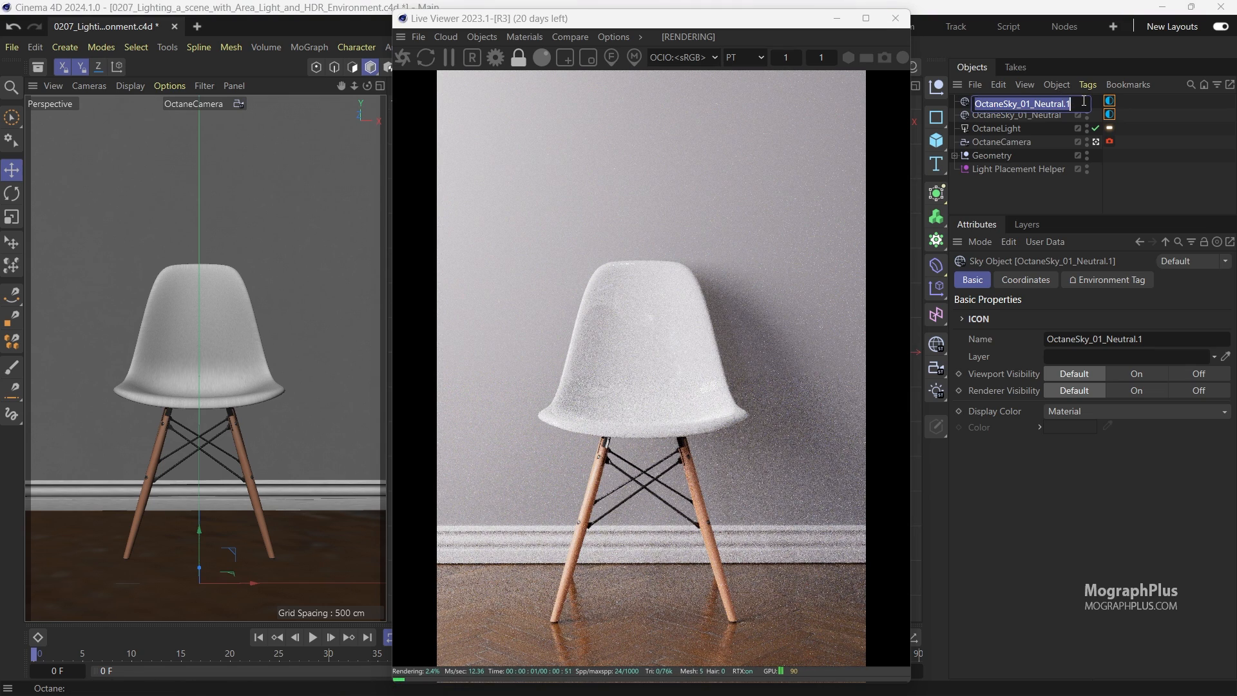
{"action": "left_click_drag", "start_coordinate": [1082, 103], "coordinate": [1034, 105]}
{"action": "key", "text": "BackSpace"}
{"action": "type", "text": "2"}
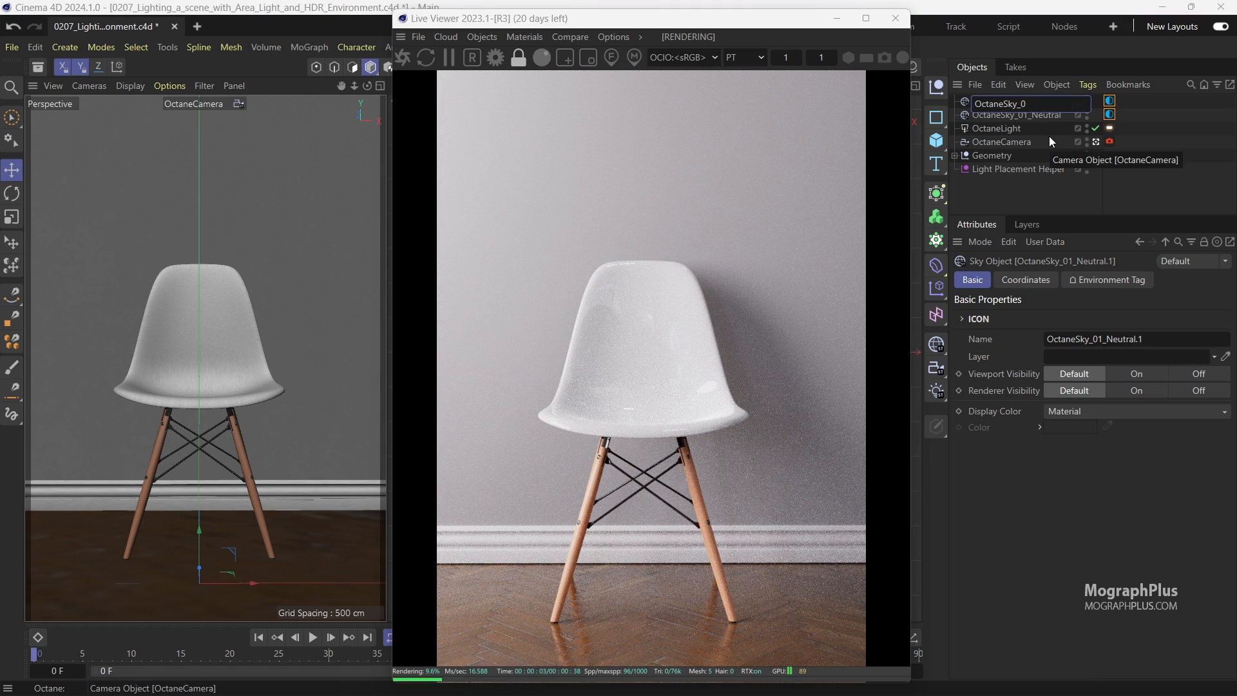
{"action": "type", "text": "_"}
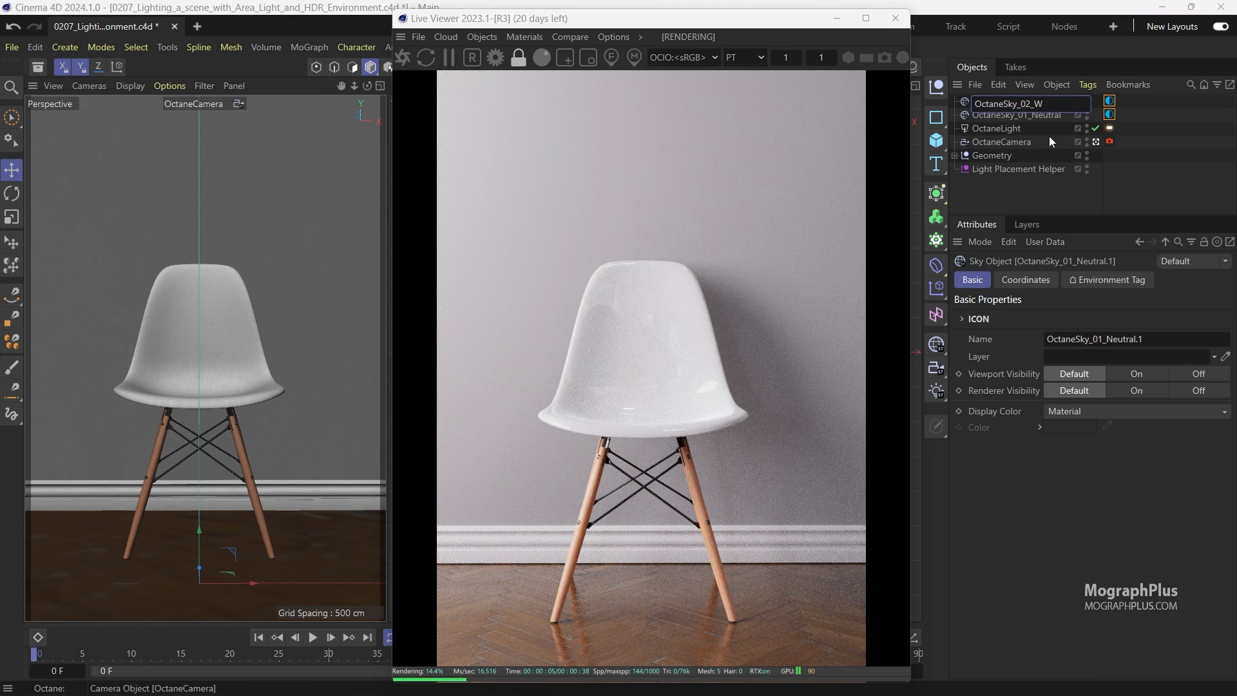
{"action": "type", "text": "Warm"}
{"action": "key", "text": "Return"}
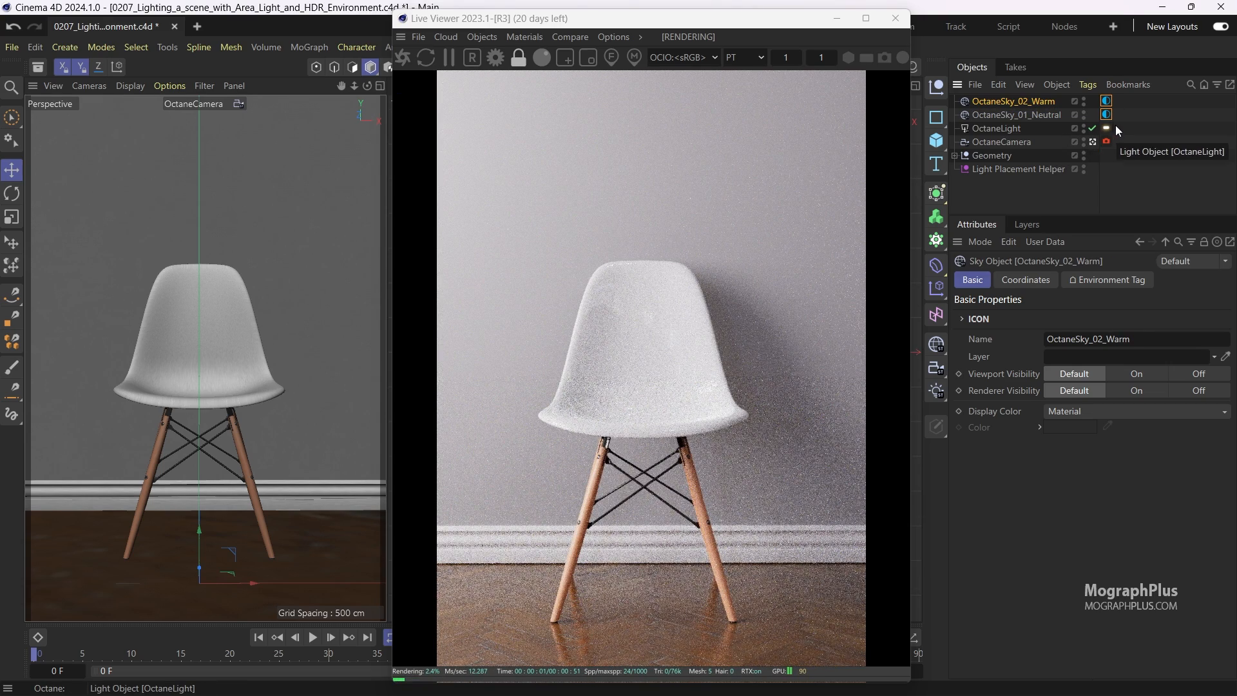
Step: Set the environment tag of OctaneSky_02_Warm to a power of 1 and a RotX of 0
{"action": "left_click", "coordinate": [1106, 101]}
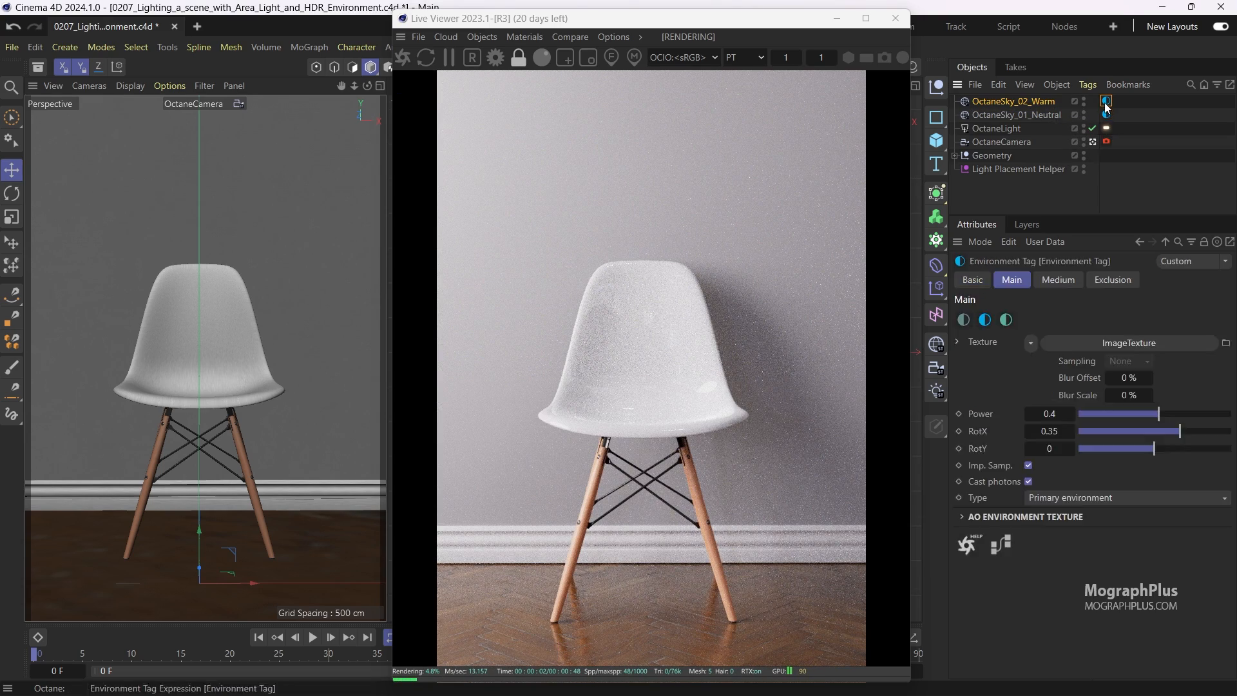
{"action": "left_click", "coordinate": [1049, 414]}
{"action": "type", "text": "1"}
{"action": "left_click", "coordinate": [1050, 431]}
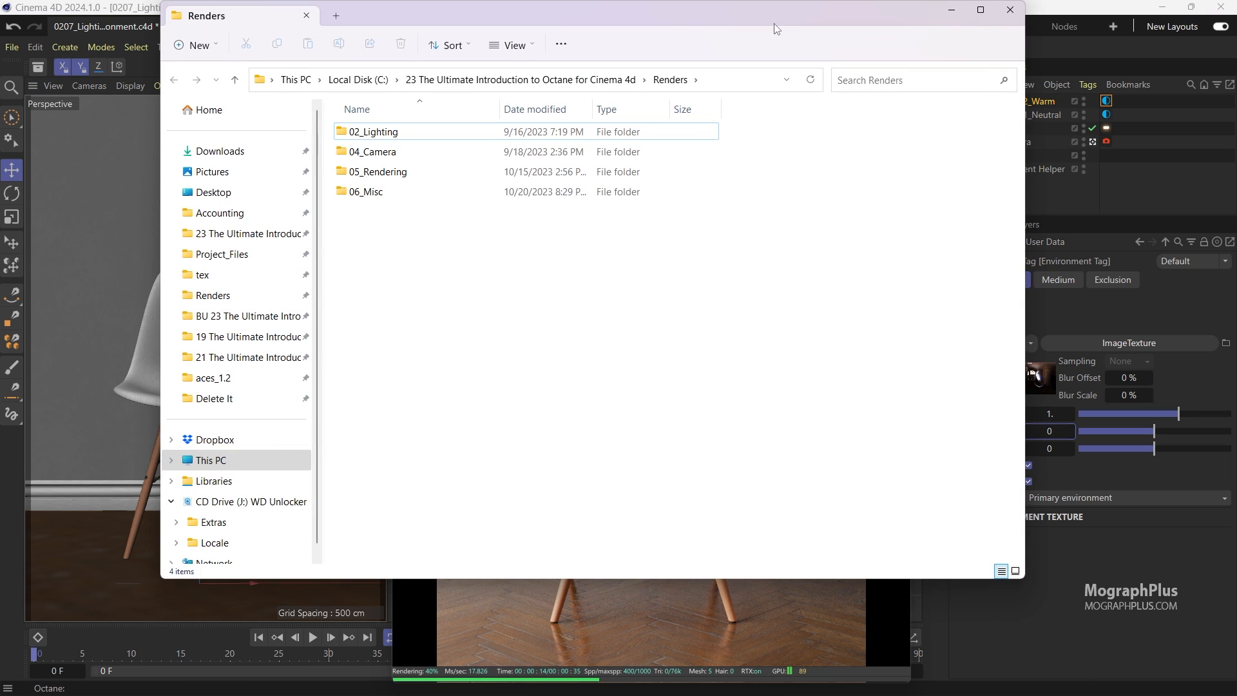
{"action": "left_click_drag", "start_coordinate": [774, 22], "coordinate": [1236, 302]}
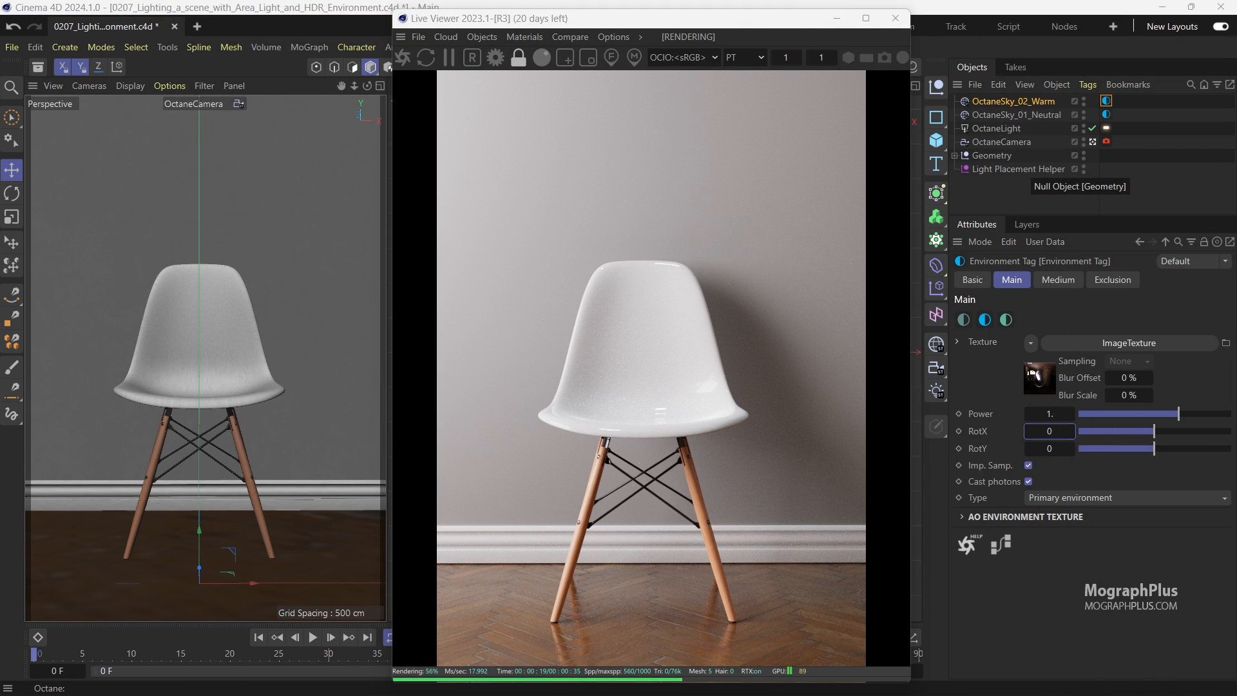
Step: Move OctaneSky_01_Neutral above OctaneSky_02_Warm in the object hierarchy and open the Octane render settings
{"action": "left_click_drag", "start_coordinate": [1033, 116], "coordinate": [1038, 97]}
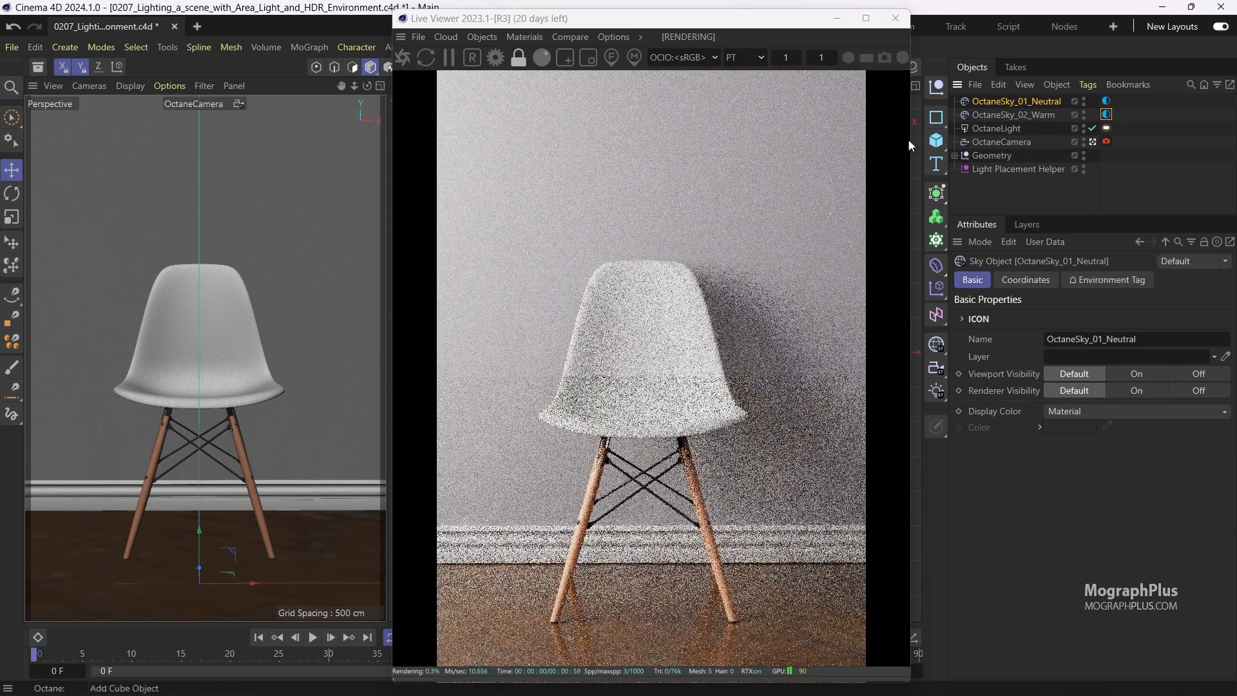
{"action": "left_click", "coordinate": [496, 59]}
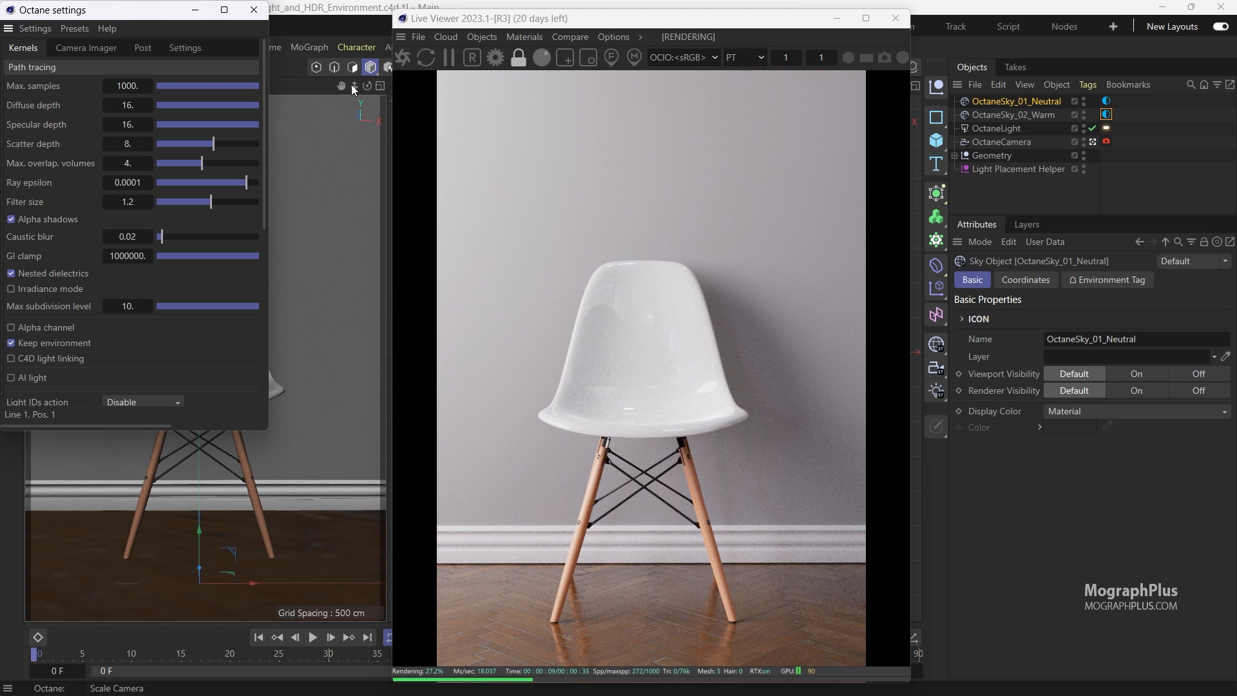
{"action": "left_click", "coordinate": [401, 58]}
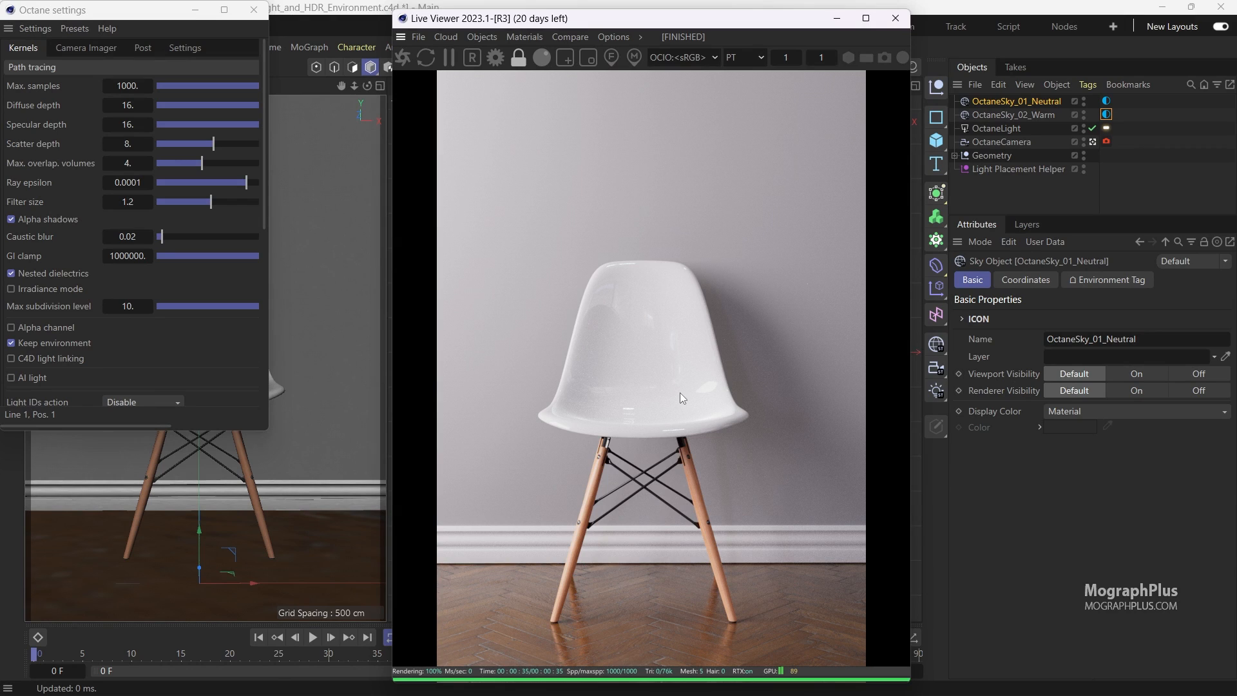
Step: Check the neutral render for noise and set the path tracing kernel's maximum samples to 2000
{"action": "scroll", "coordinate": [765, 493], "scroll_direction": "up", "scroll_amount": 3}
{"action": "middle_click_drag", "start_coordinate": [666, 364], "coordinate": [660, 352]}
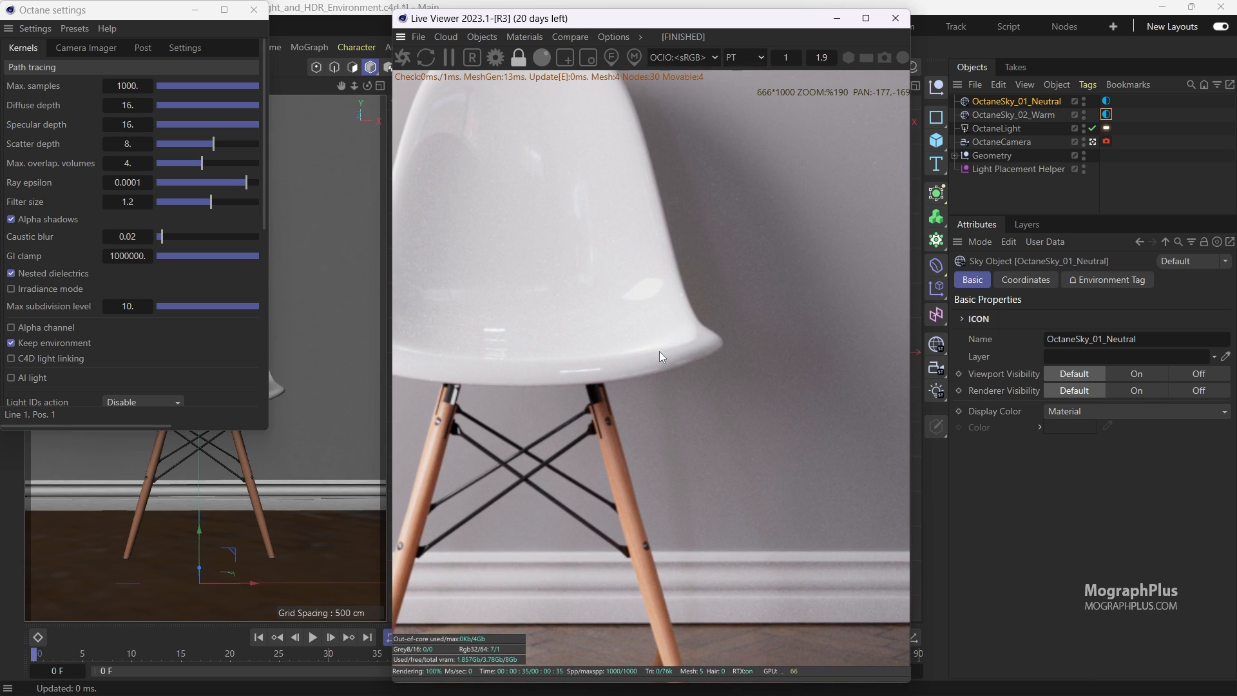
{"action": "scroll", "coordinate": [659, 349], "scroll_direction": "down", "scroll_amount": 3}
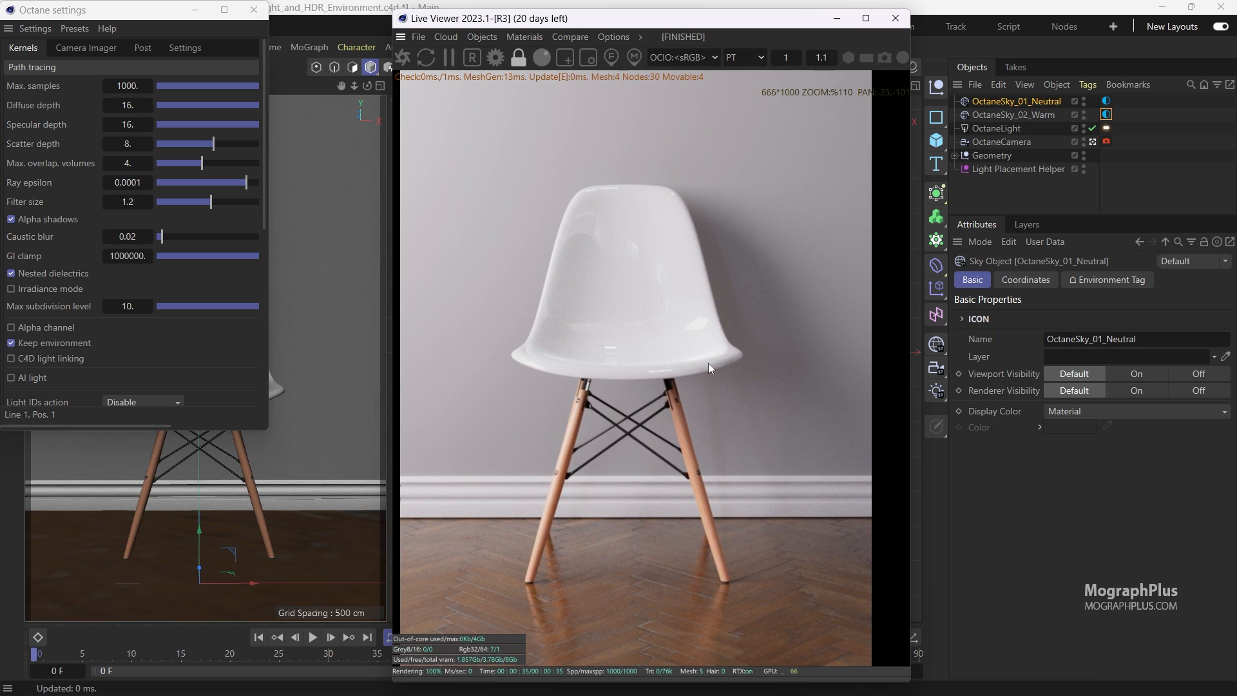
{"action": "scroll", "coordinate": [652, 332], "scroll_direction": "down", "scroll_amount": 1}
{"action": "scroll", "coordinate": [652, 332], "scroll_direction": "down", "scroll_amount": 2}
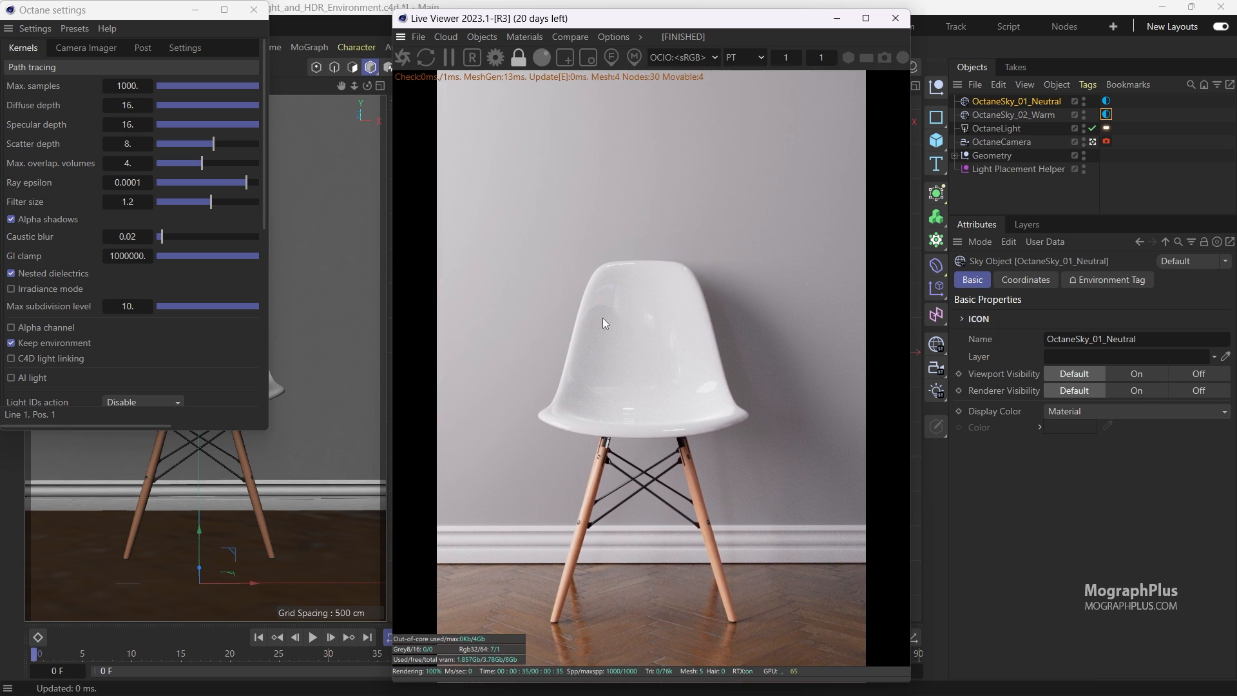
{"action": "double_click", "coordinate": [127, 86]}
{"action": "type", "text": "2000"}
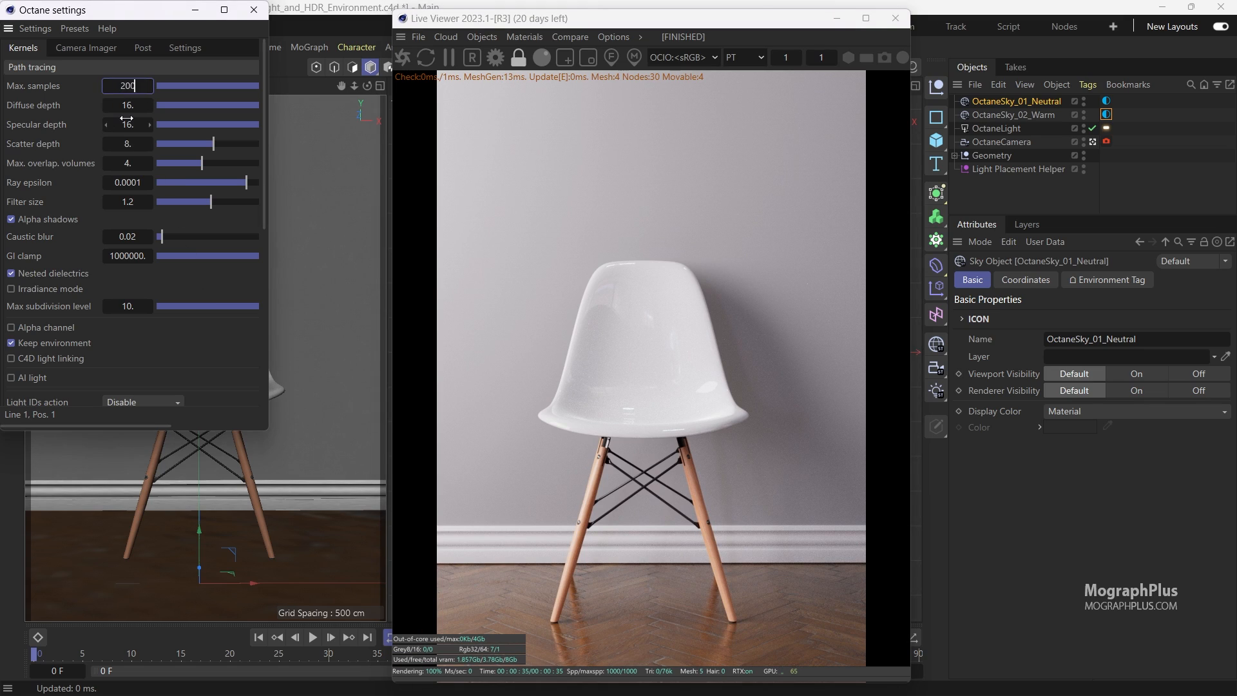
{"action": "key", "text": "Return"}
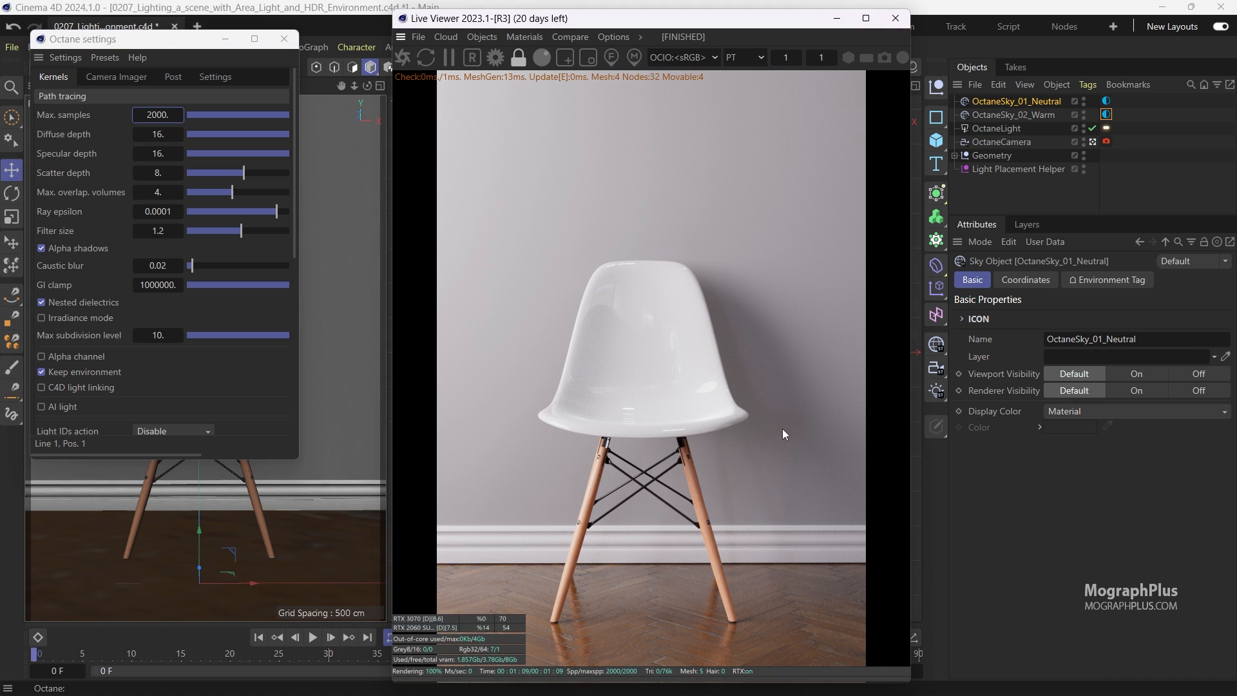
Step: Inspect the chair seat, legs and floor for noise and raise the kernel's maximum samples to 4000
{"action": "scroll", "coordinate": [783, 428], "scroll_direction": "up", "scroll_amount": 5}
{"action": "scroll", "coordinate": [820, 385], "scroll_direction": "up", "scroll_amount": 1}
{"action": "left_click_drag", "start_coordinate": [840, 388], "coordinate": [577, 457]}
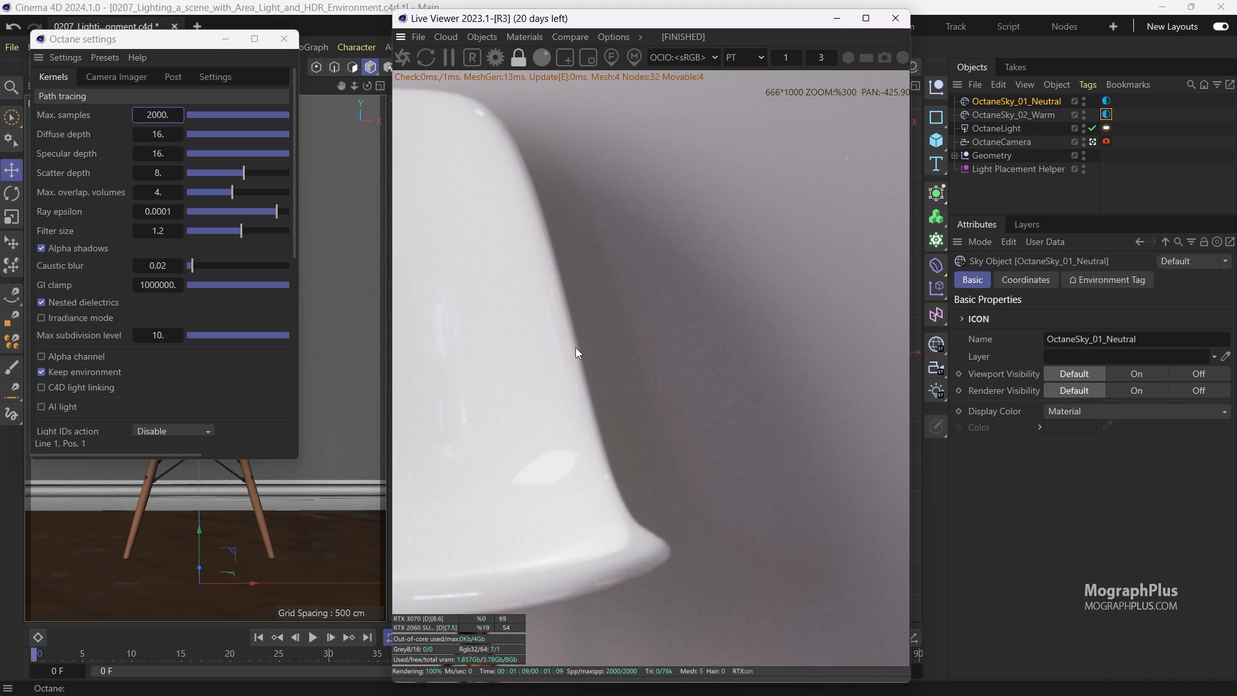
{"action": "left_click_drag", "start_coordinate": [575, 346], "coordinate": [902, 317]}
{"action": "left_click_drag", "start_coordinate": [679, 484], "coordinate": [534, 199]}
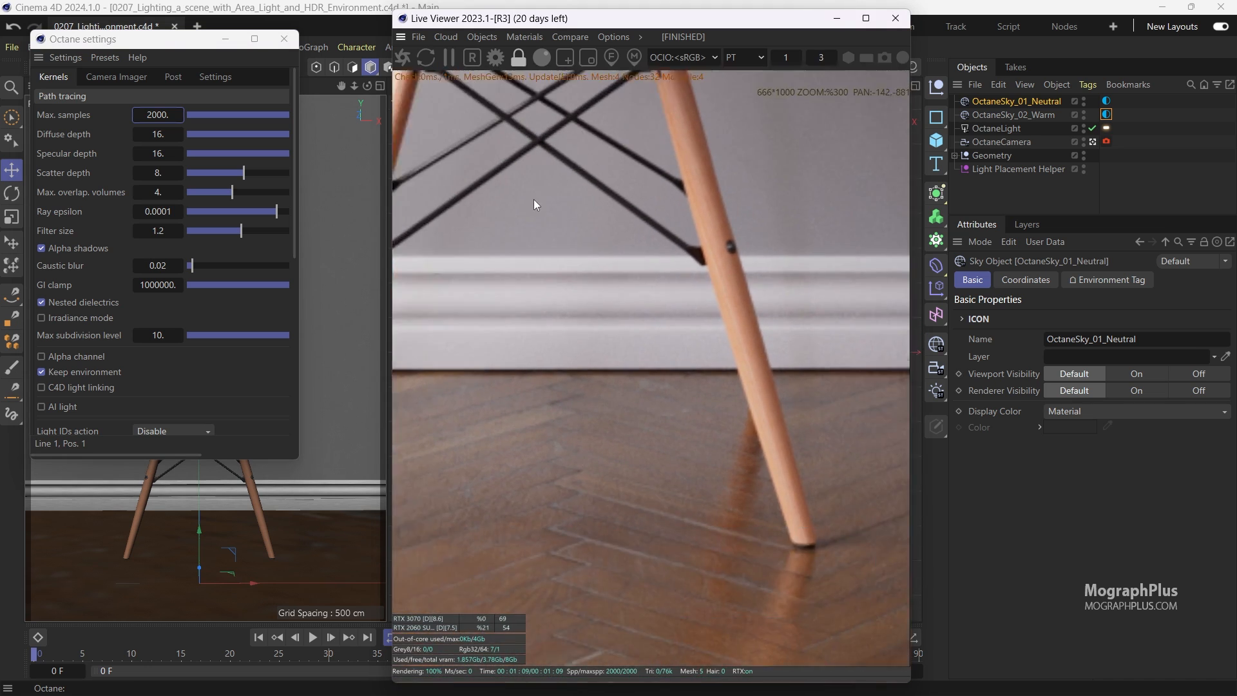
{"action": "scroll", "coordinate": [528, 208], "scroll_direction": "down", "scroll_amount": 2}
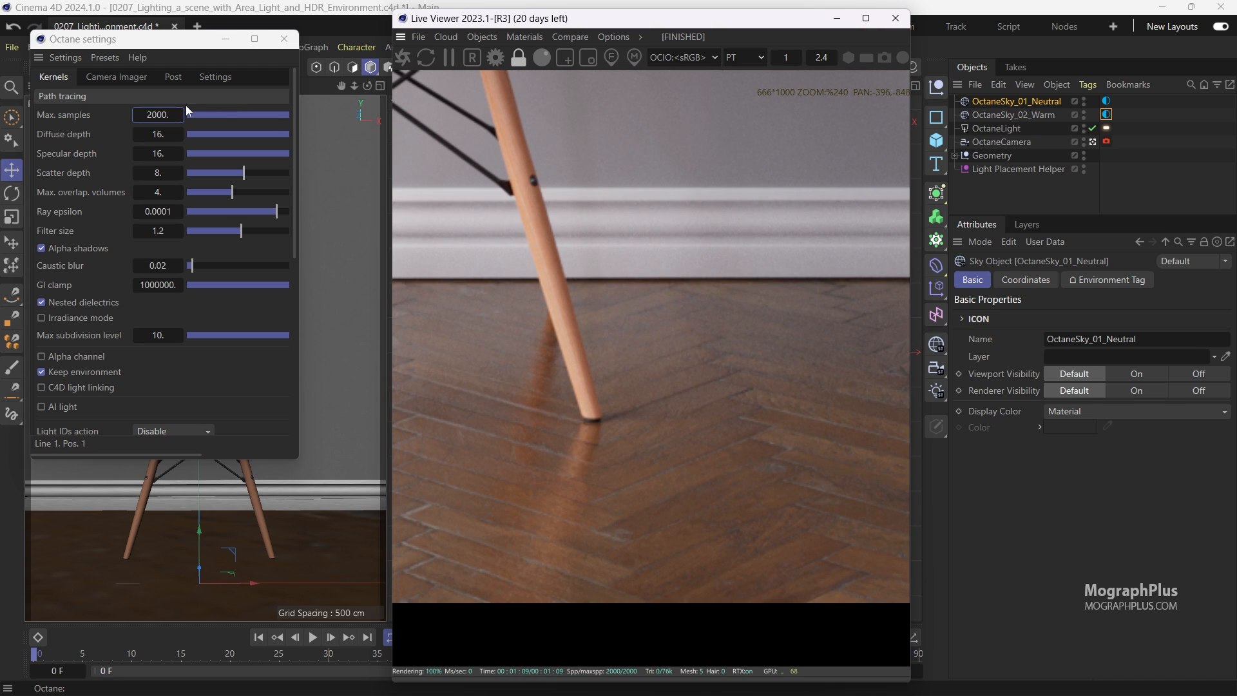
{"action": "left_click", "coordinate": [156, 115]}
{"action": "double_click", "coordinate": [155, 114]}
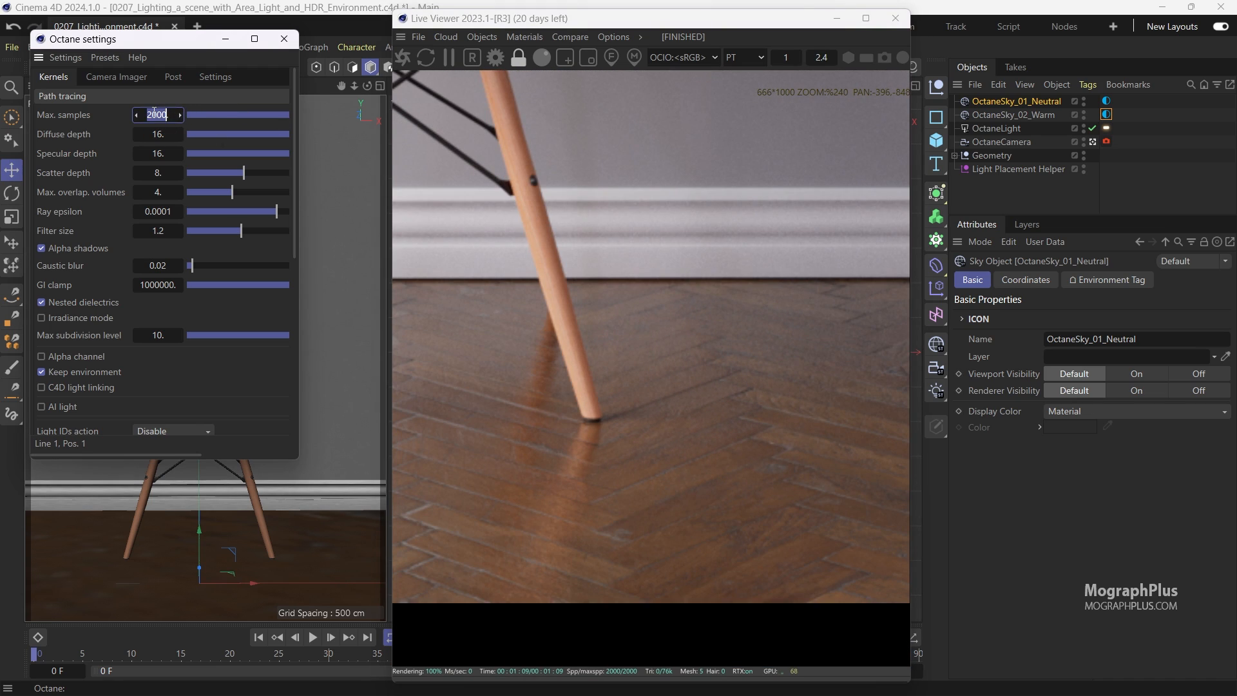
{"action": "type", "text": "4000"}
{"action": "key", "text": "Return"}
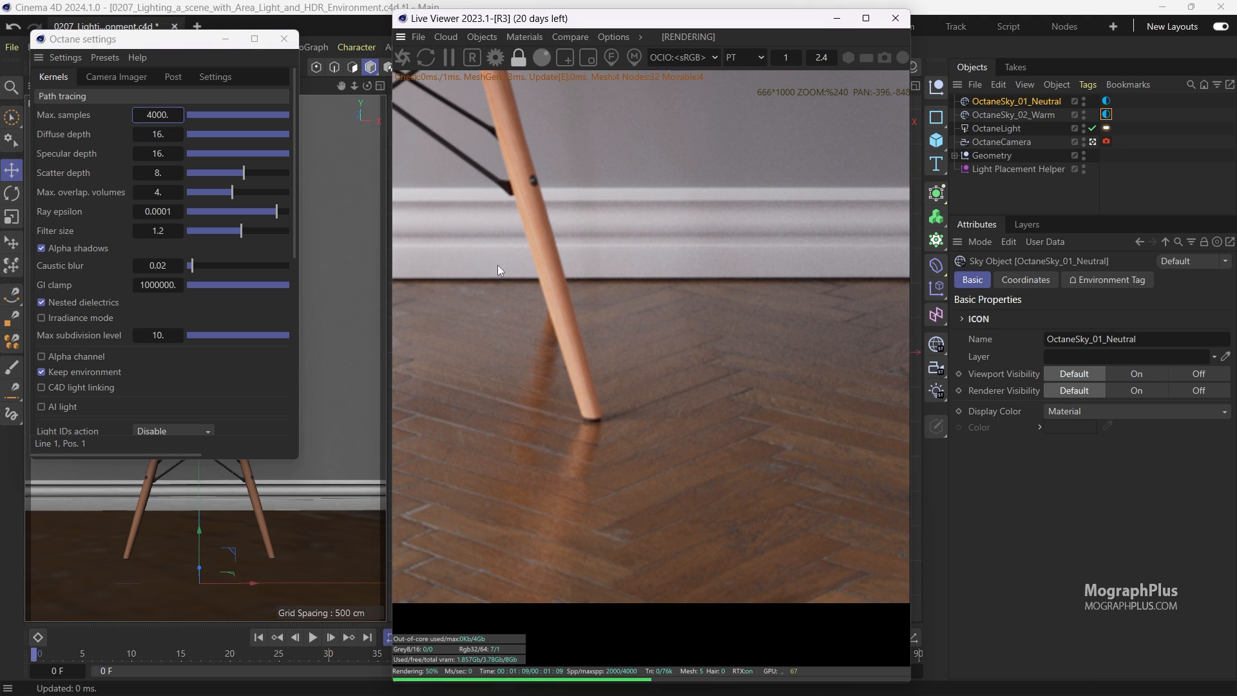
Step: Examine the 4000-sample render for noise on the chair's seat, legs and the wall behind it
{"action": "scroll", "coordinate": [634, 382], "scroll_direction": "down", "scroll_amount": 8}
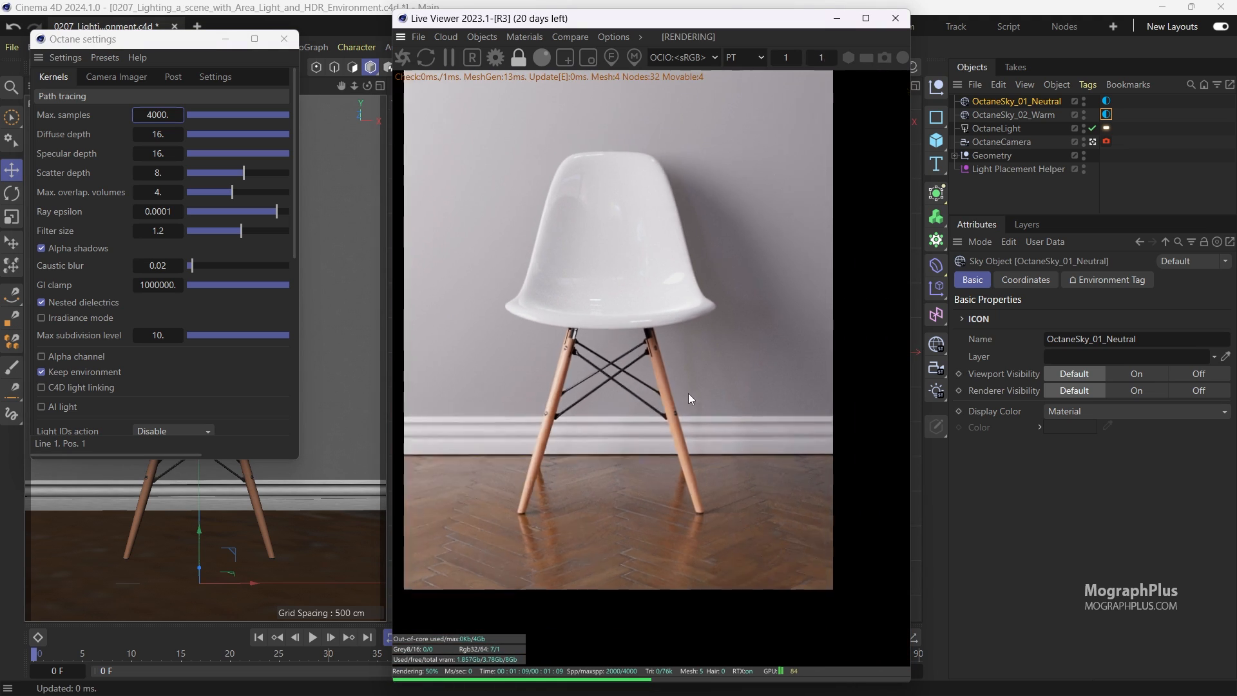
{"action": "scroll", "coordinate": [688, 393], "scroll_direction": "down", "scroll_amount": 3}
{"action": "middle_click_drag", "start_coordinate": [665, 325], "coordinate": [696, 430]}
{"action": "scroll", "coordinate": [678, 353], "scroll_direction": "up", "scroll_amount": 3}
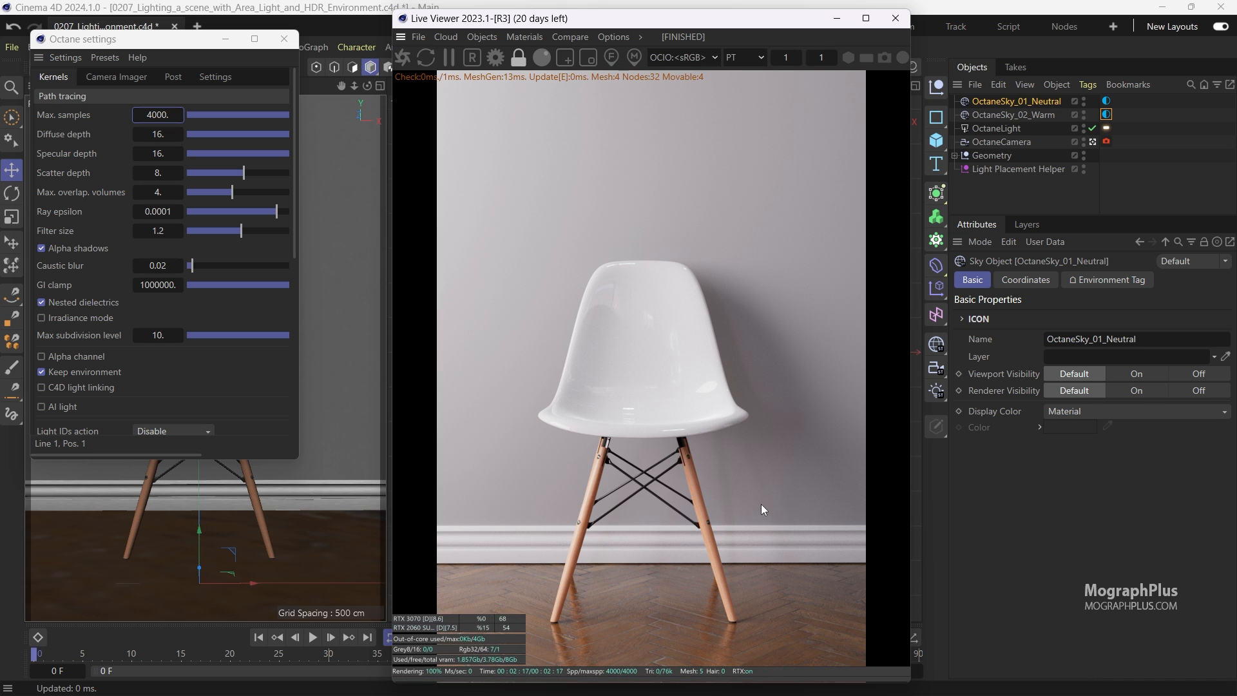
{"action": "scroll", "coordinate": [760, 504], "scroll_direction": "up", "scroll_amount": 1}
{"action": "left_click_drag", "start_coordinate": [761, 504], "coordinate": [767, 315]}
{"action": "scroll", "coordinate": [741, 342], "scroll_direction": "up", "scroll_amount": 2}
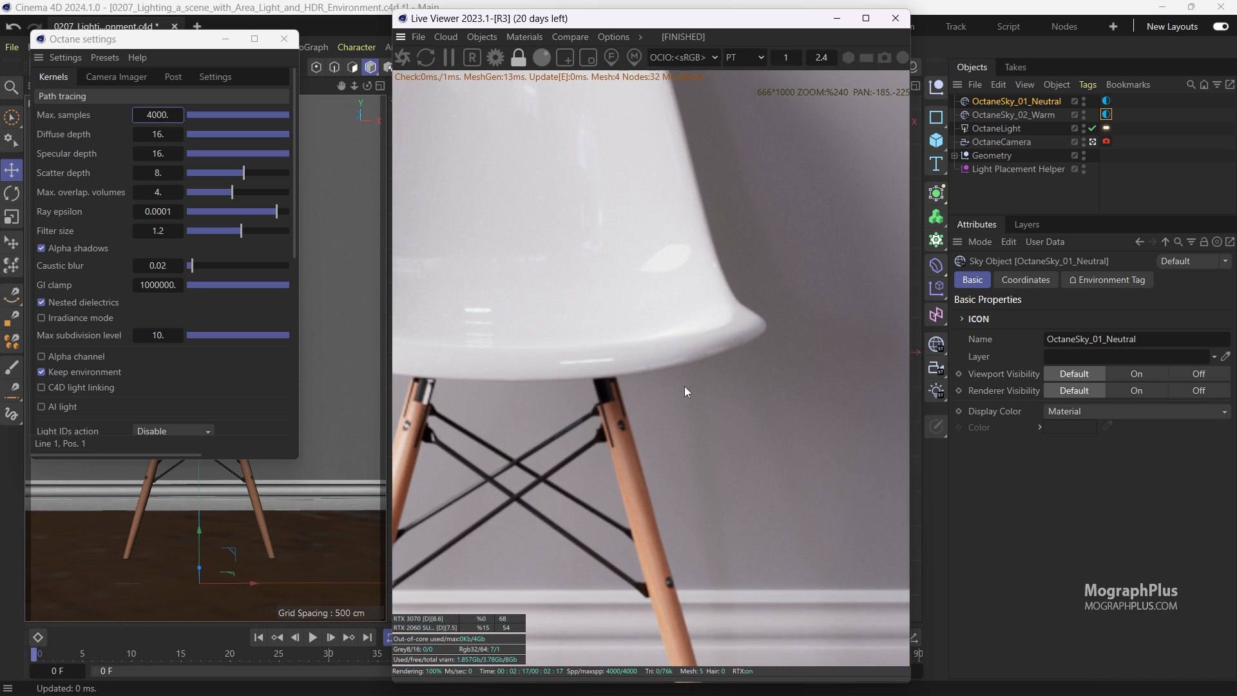
{"action": "left_click_drag", "start_coordinate": [667, 439], "coordinate": [730, 496]}
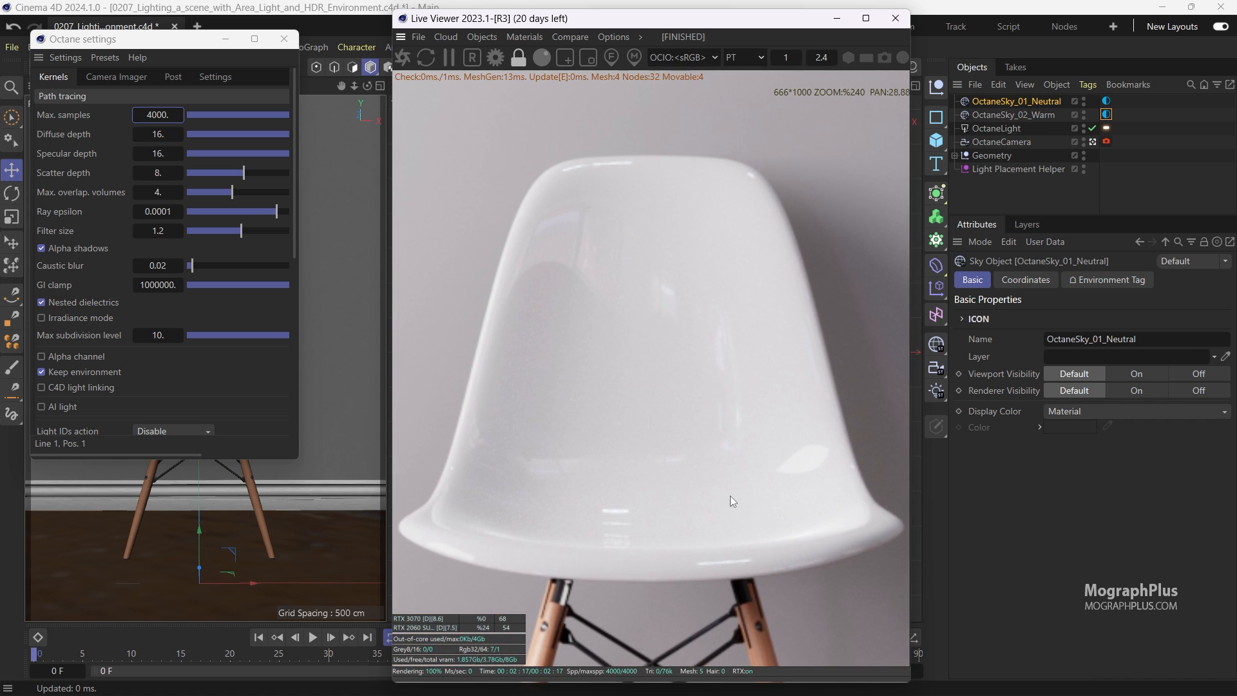
{"action": "scroll", "coordinate": [694, 389], "scroll_direction": "down", "scroll_amount": 3}
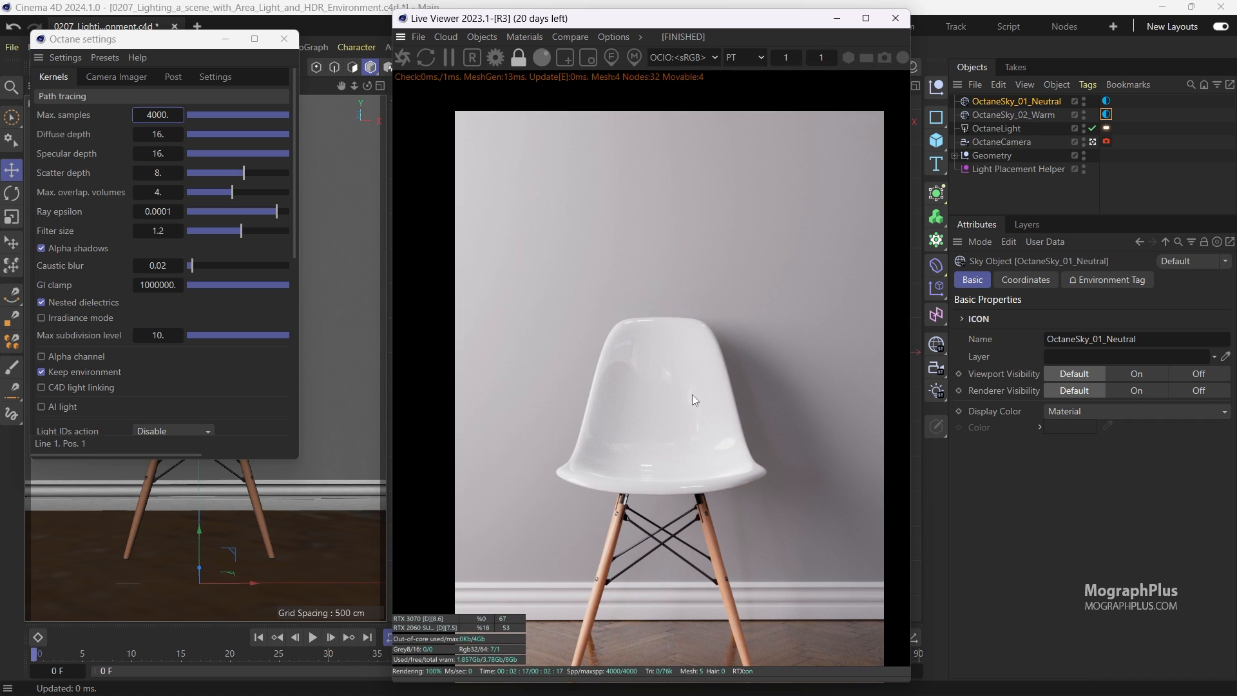
{"action": "scroll", "coordinate": [682, 392], "scroll_direction": "down", "scroll_amount": 2}
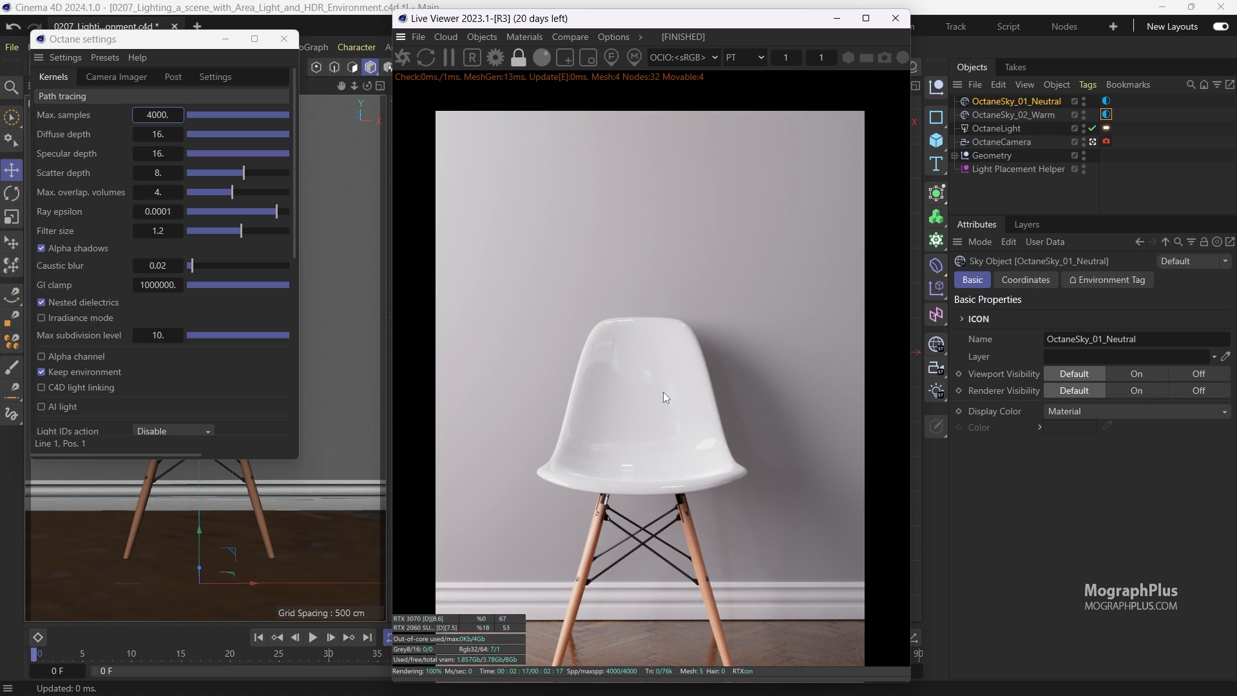
{"action": "left_click_drag", "start_coordinate": [665, 384], "coordinate": [664, 325]}
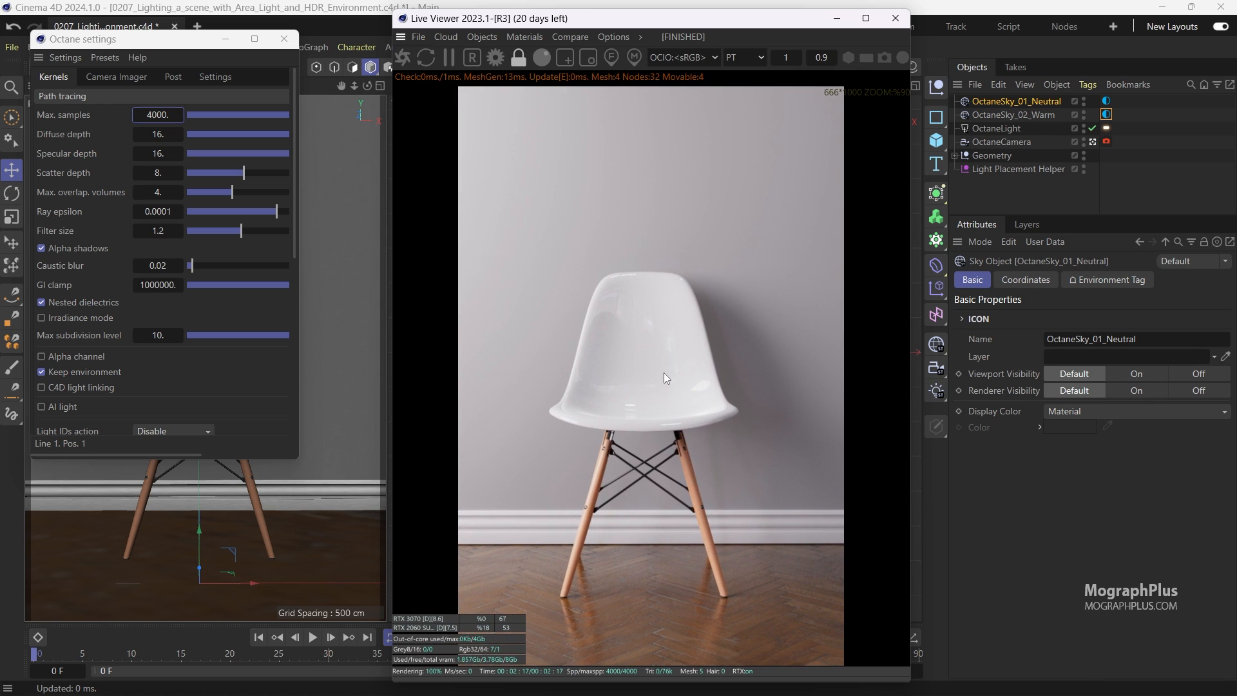
{"action": "left_click_drag", "start_coordinate": [662, 380], "coordinate": [666, 368]}
{"action": "scroll", "coordinate": [666, 374], "scroll_direction": "up", "scroll_amount": 1}
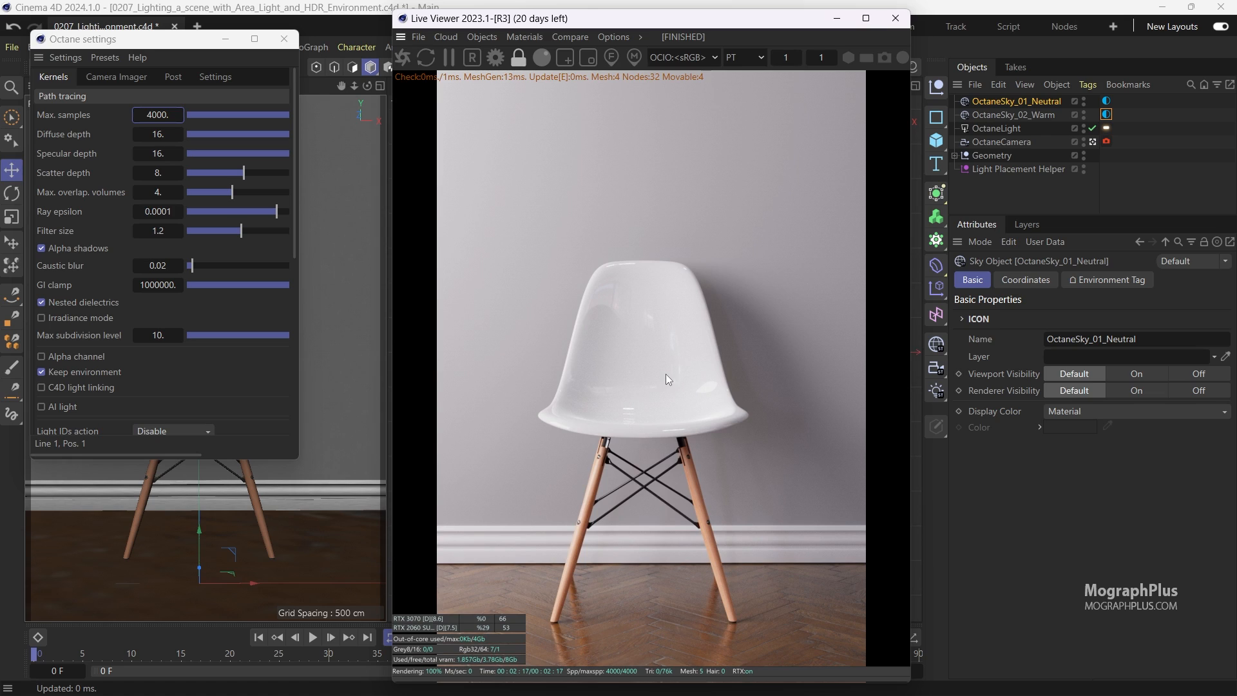
Step: Set the path tracing kernel's maximum samples back to 2000
{"action": "left_click", "coordinate": [148, 115]}
{"action": "type", "text": "2000"}
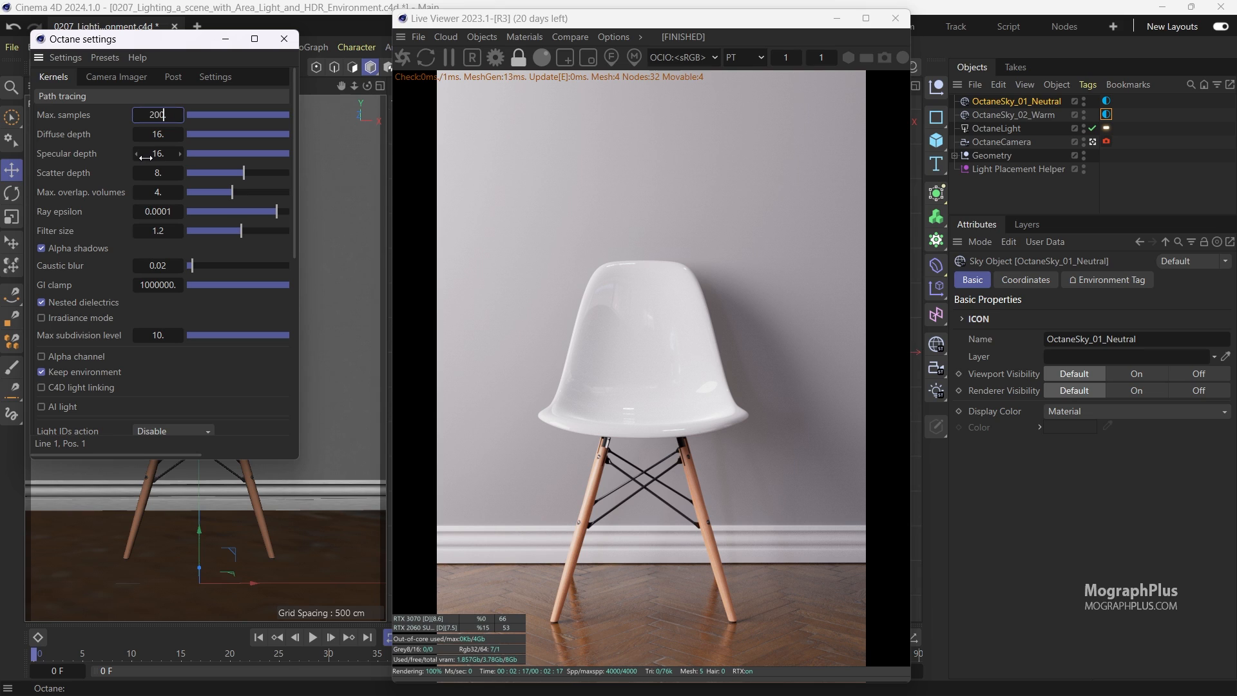
{"action": "key", "text": "Return"}
Step: Enable the Spectral AI Denoiser with Denoise on completion in the OctaneCamera tag's Camera Imager settings
{"action": "left_click", "coordinate": [1107, 142]}
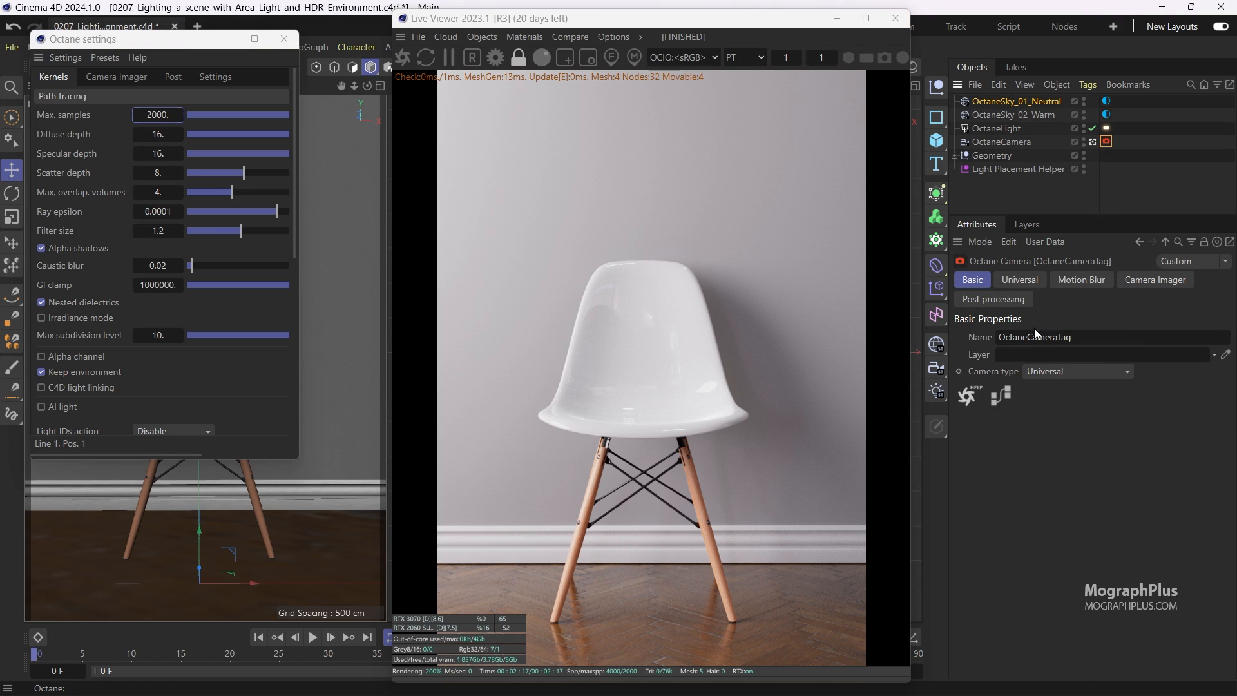
{"action": "left_click", "coordinate": [1131, 282]}
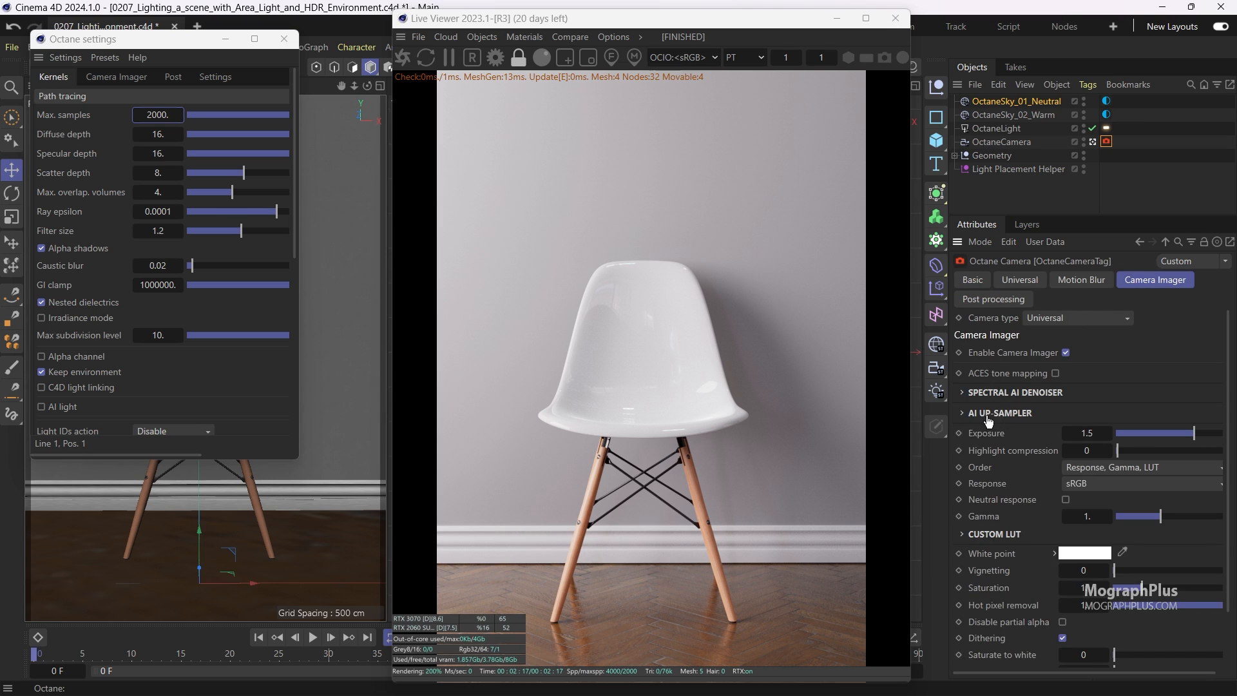
{"action": "left_click", "coordinate": [1000, 395]}
{"action": "left_click", "coordinate": [1073, 410]}
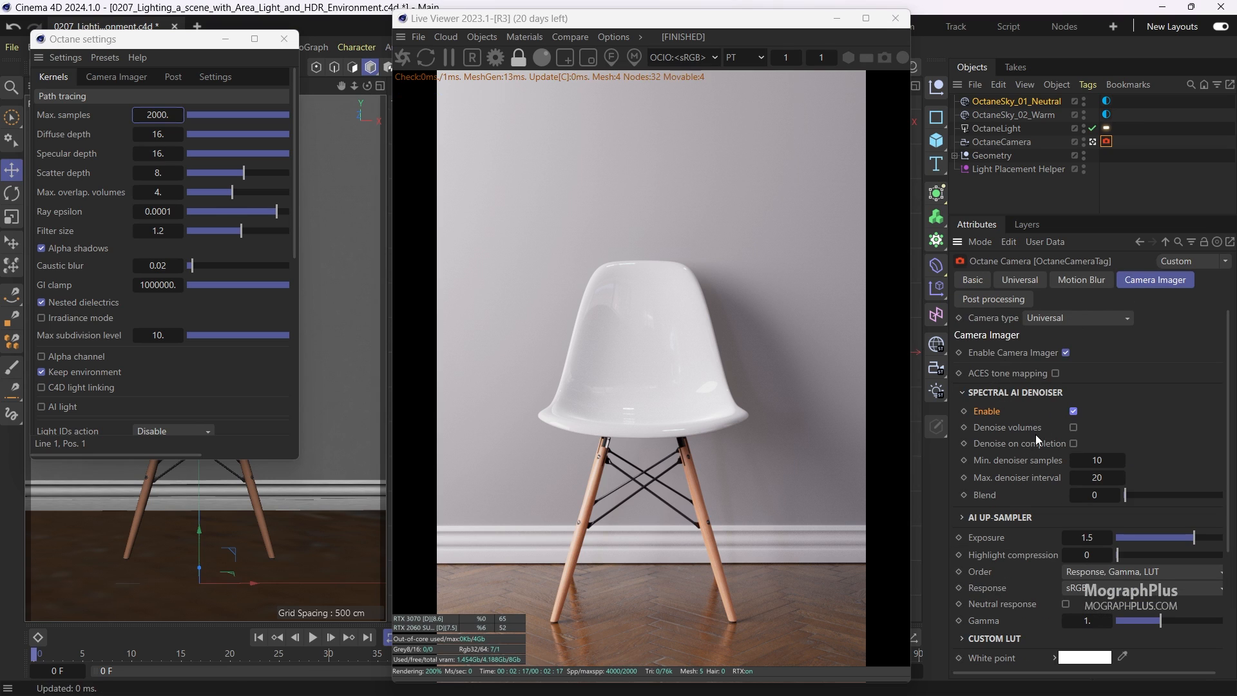
{"action": "left_click", "coordinate": [1073, 444]}
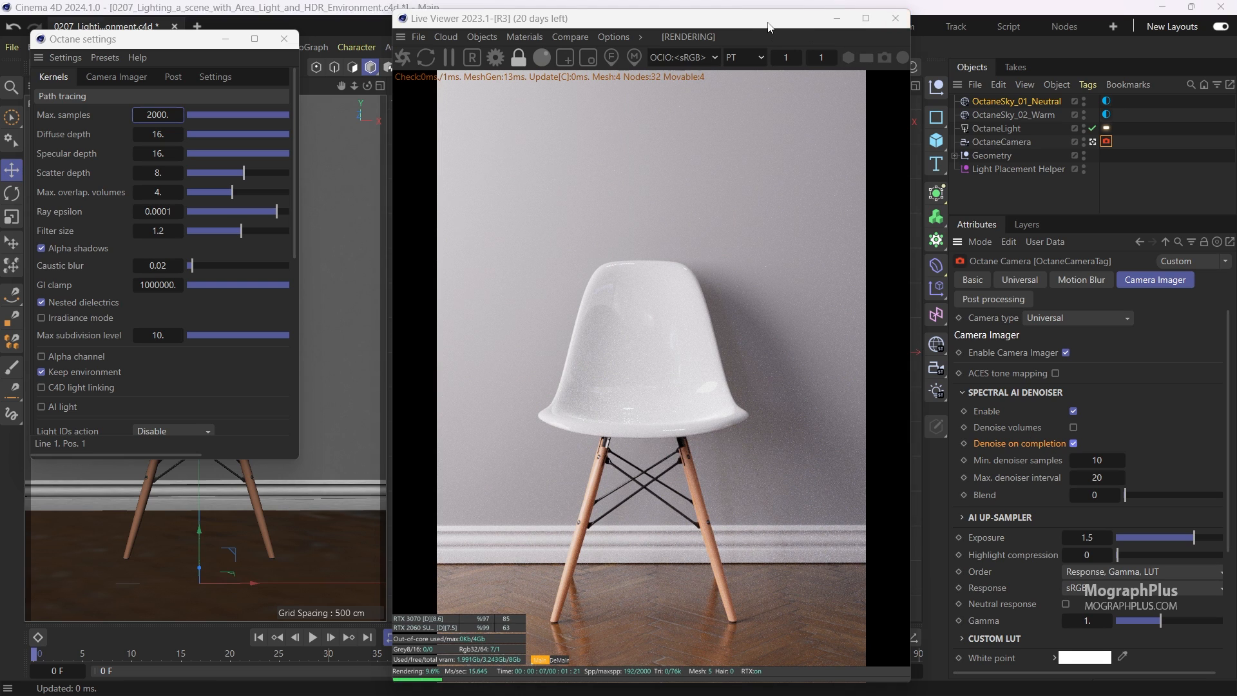
Step: Set the render output height to 2000 pixels with the ratio locked, and return the Live Viewer to its place
{"action": "left_click_drag", "start_coordinate": [771, 27], "coordinate": [758, 98]}
{"action": "left_click", "coordinate": [912, 67]}
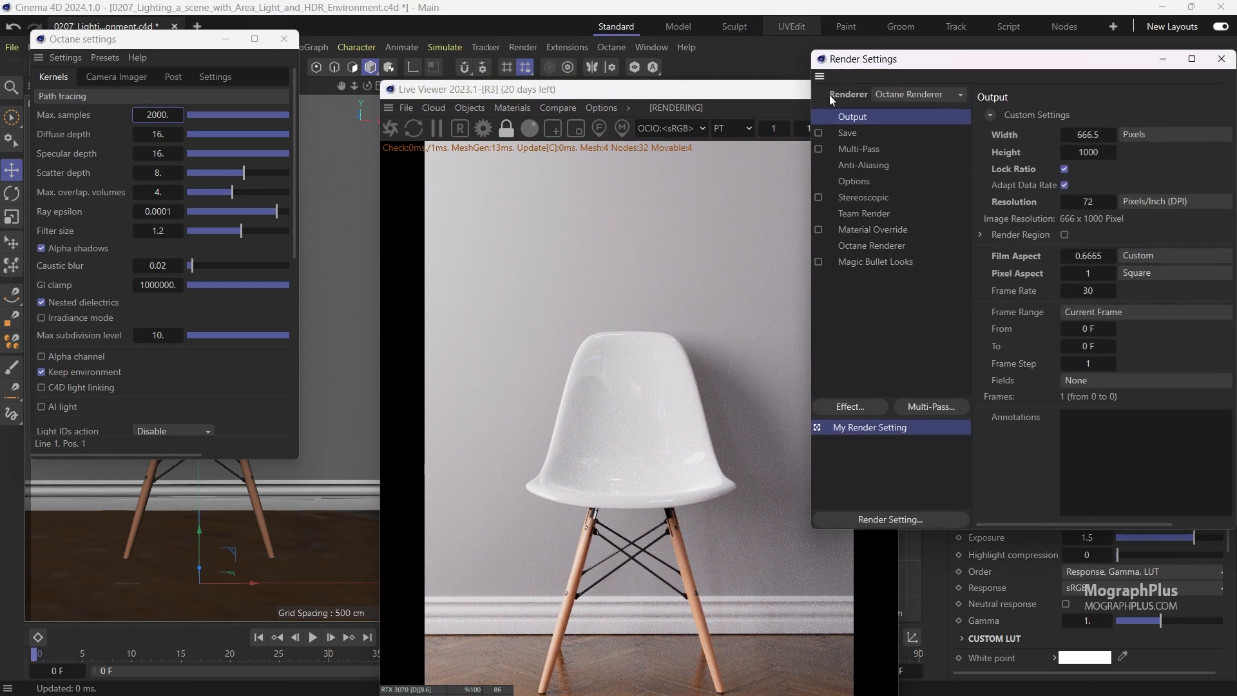
{"action": "left_click_drag", "start_coordinate": [929, 63], "coordinate": [727, 80]}
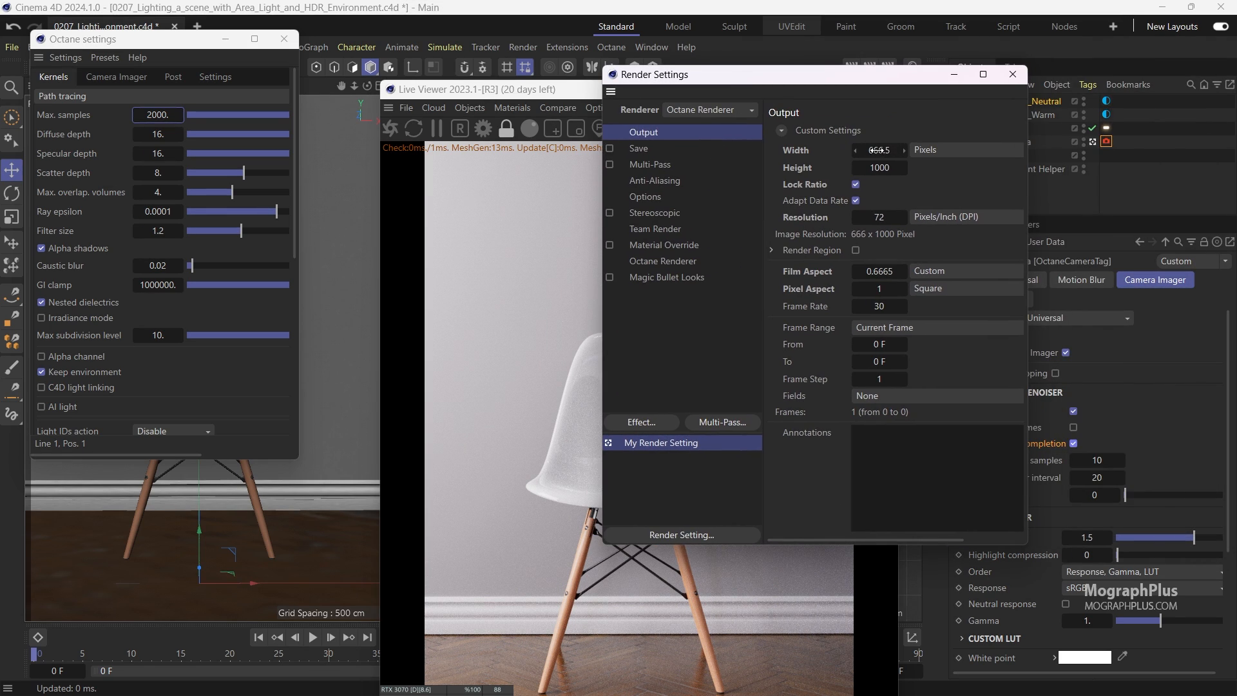
{"action": "left_click", "coordinate": [882, 169]}
{"action": "type", "text": "2000"}
{"action": "key", "text": "Return"}
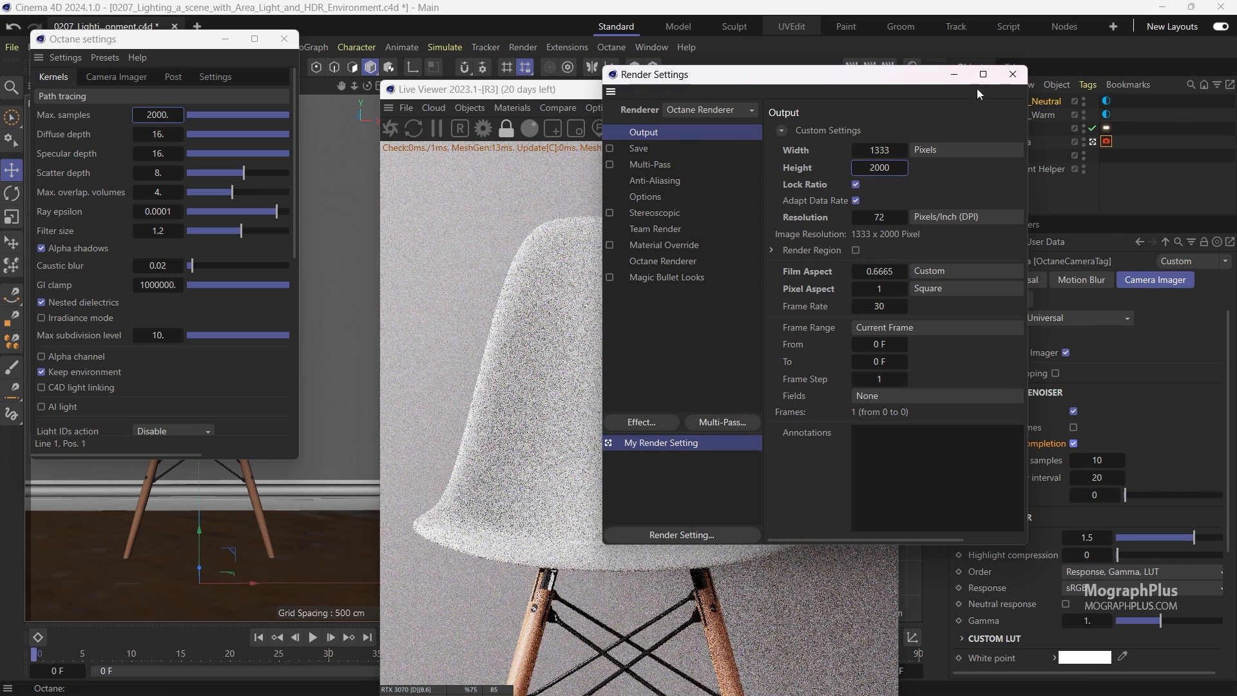
{"action": "mouse_move", "coordinate": [982, 76]}
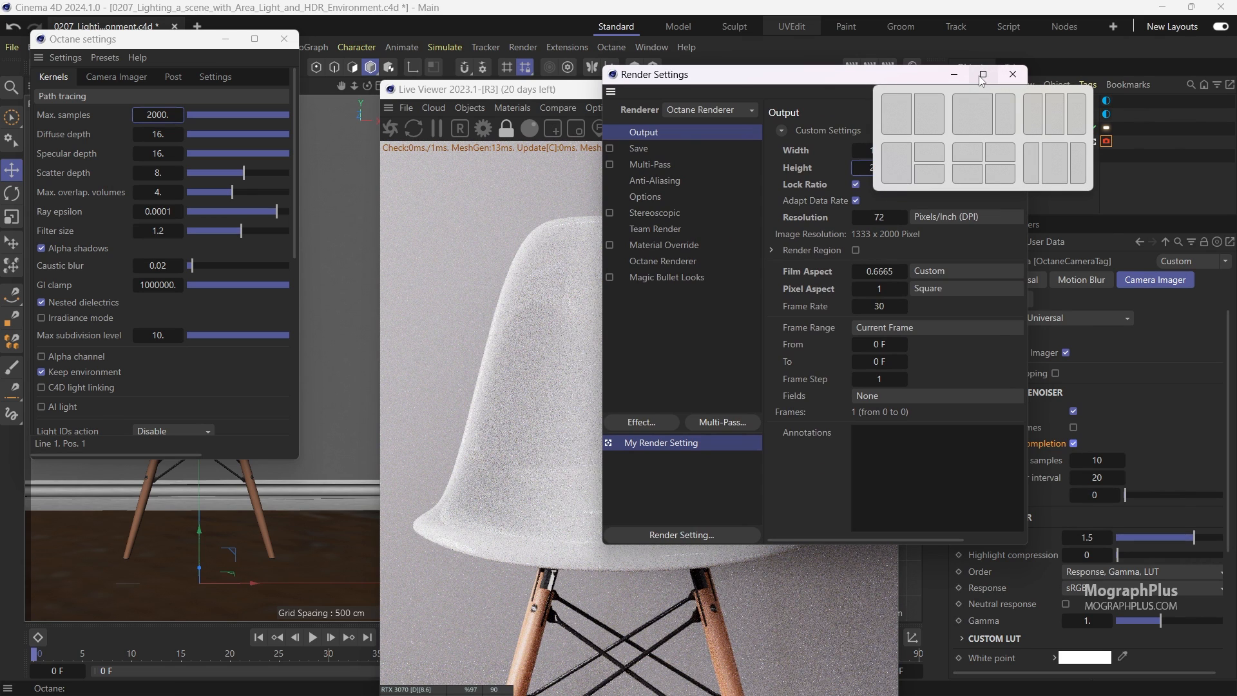
{"action": "left_click", "coordinate": [1013, 74]}
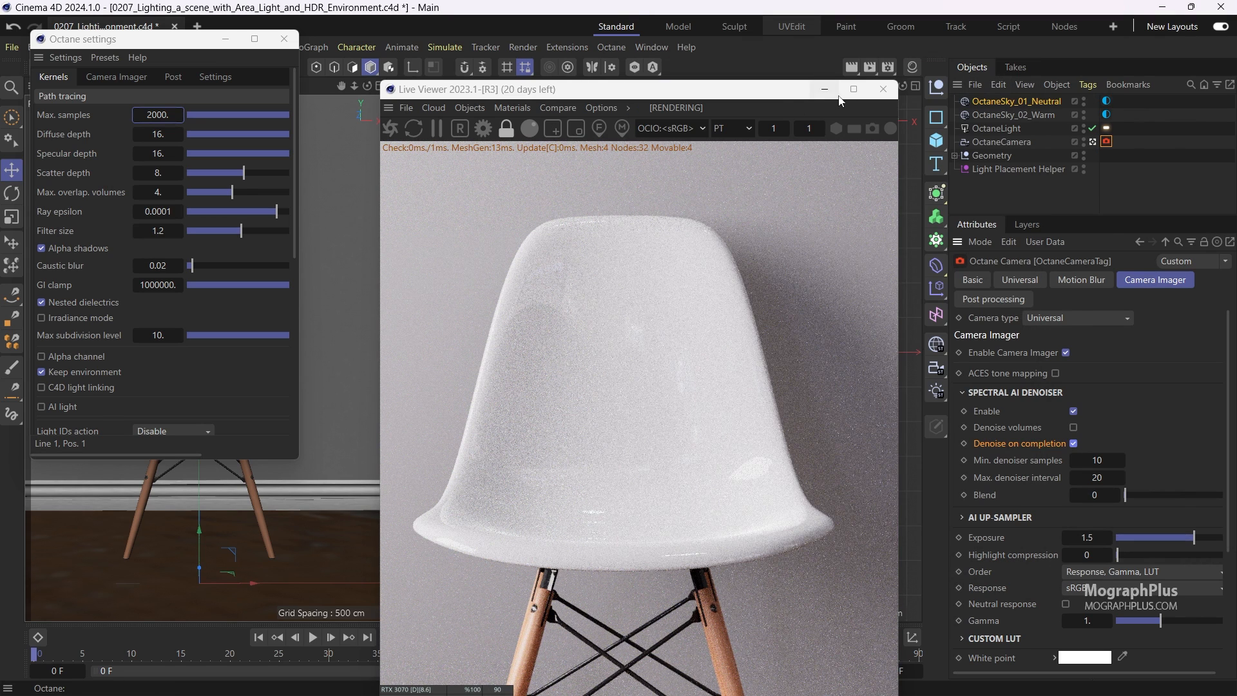
{"action": "left_click_drag", "start_coordinate": [800, 94], "coordinate": [798, 25]}
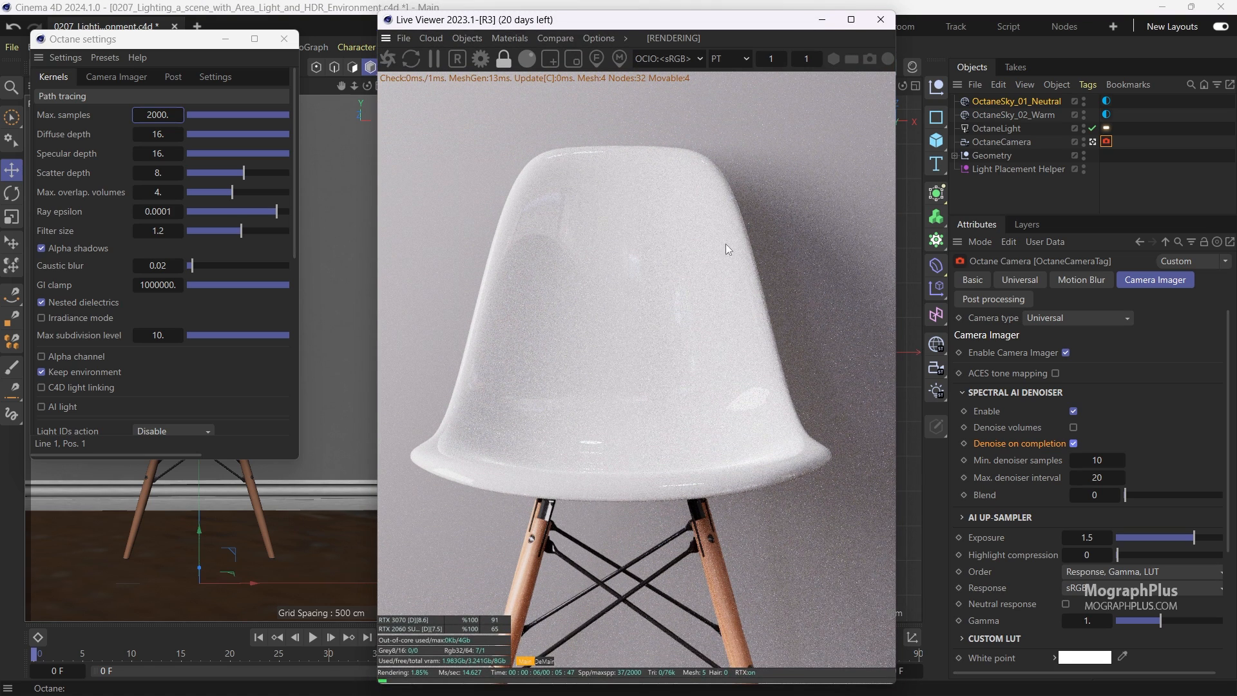
Step: Check the 1333 × 2000 chair render up close, compare its denoised and main passes, and stop the Live Viewer render
{"action": "scroll", "coordinate": [697, 268], "scroll_direction": "down", "scroll_amount": 2}
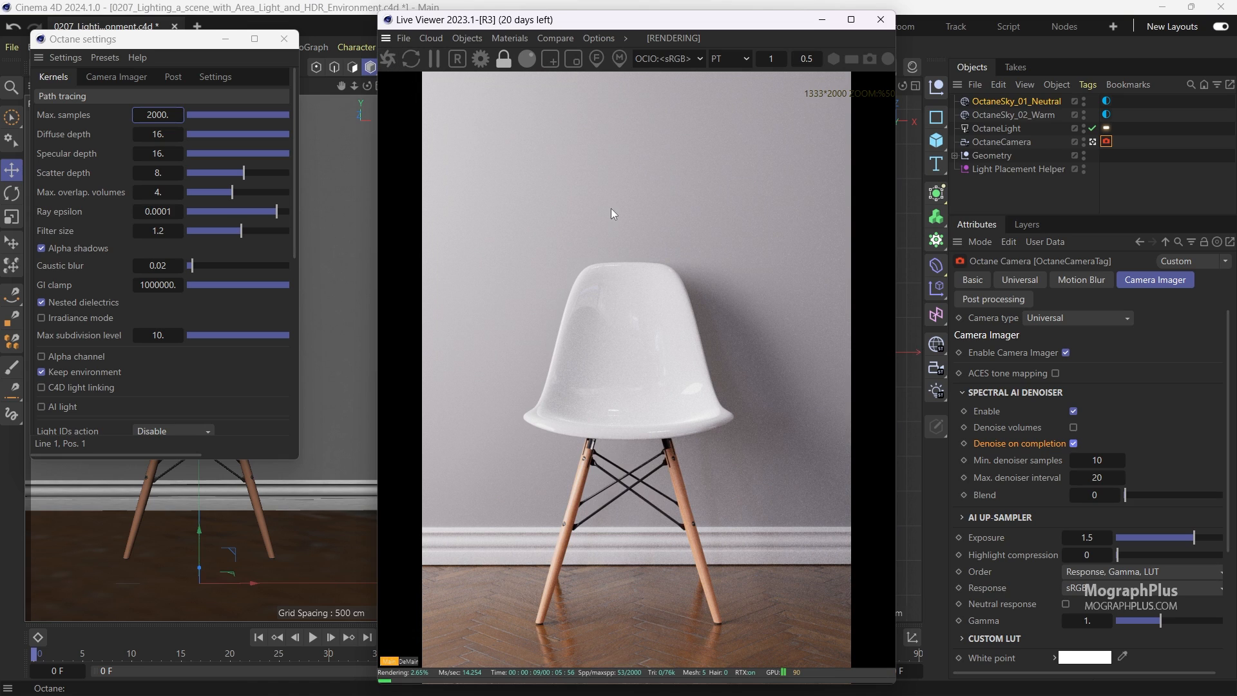
{"action": "scroll", "coordinate": [619, 248], "scroll_direction": "up", "scroll_amount": 2}
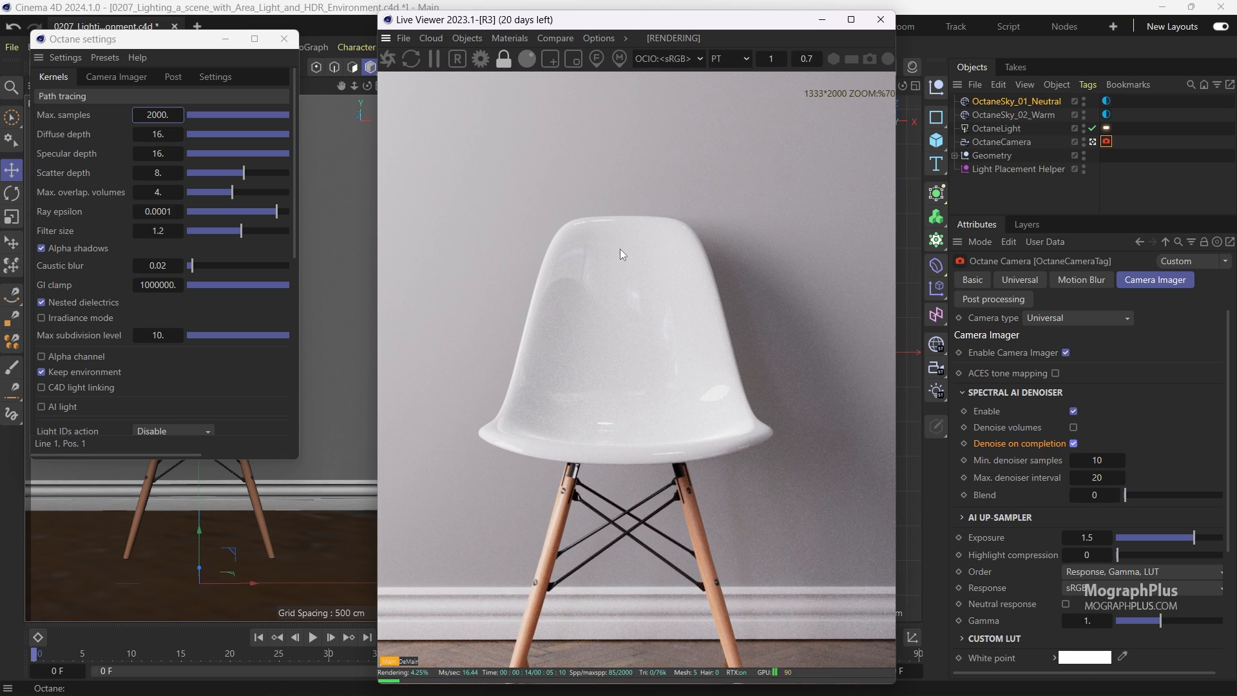
{"action": "scroll", "coordinate": [619, 249], "scroll_direction": "down", "scroll_amount": 2}
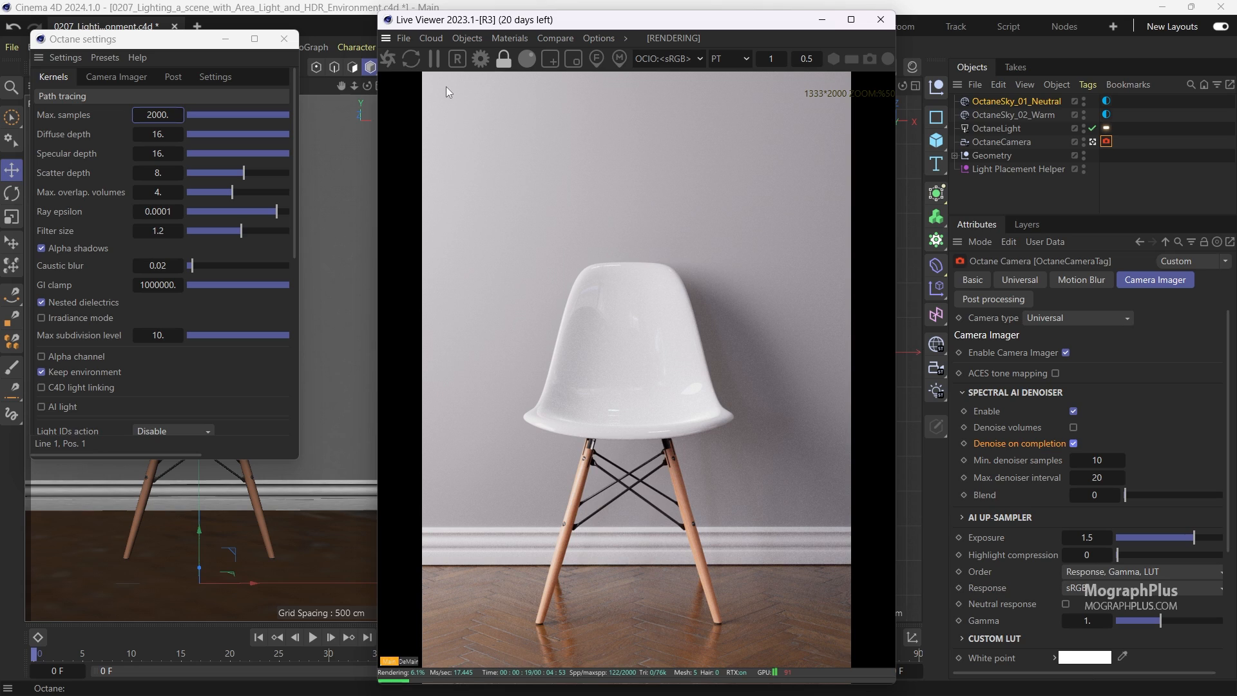
{"action": "left_click", "coordinate": [409, 661]}
{"action": "left_click", "coordinate": [391, 661]}
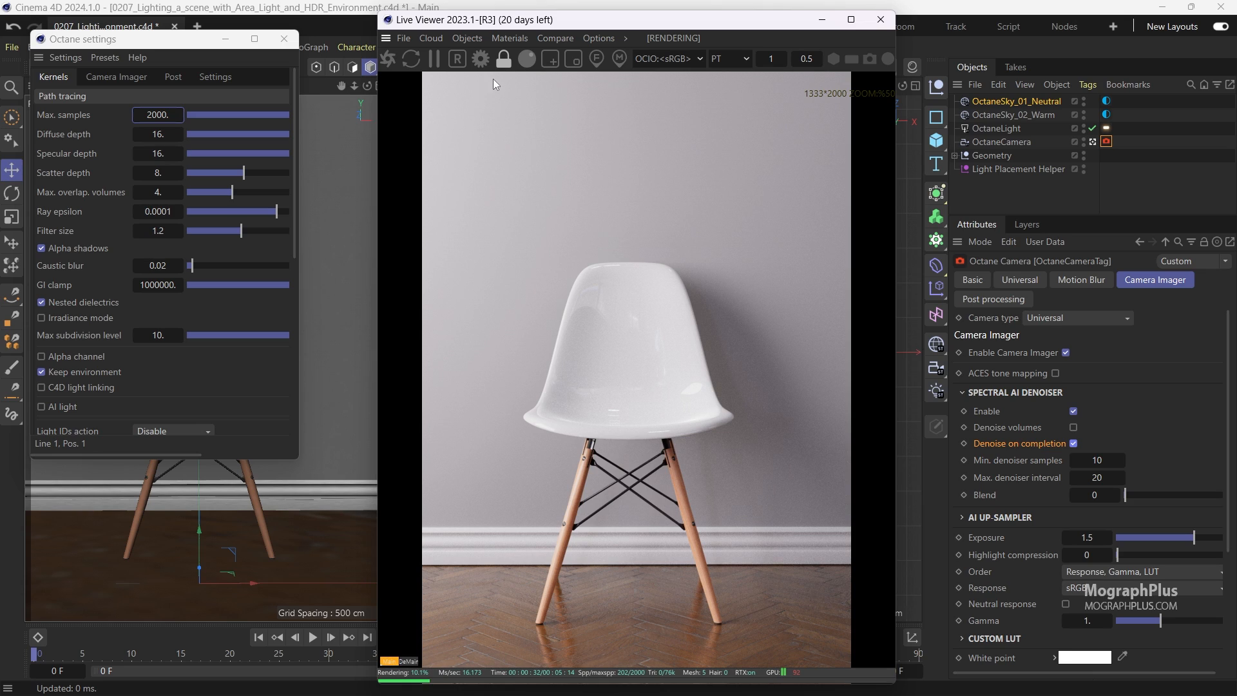
{"action": "left_click", "coordinate": [459, 59]}
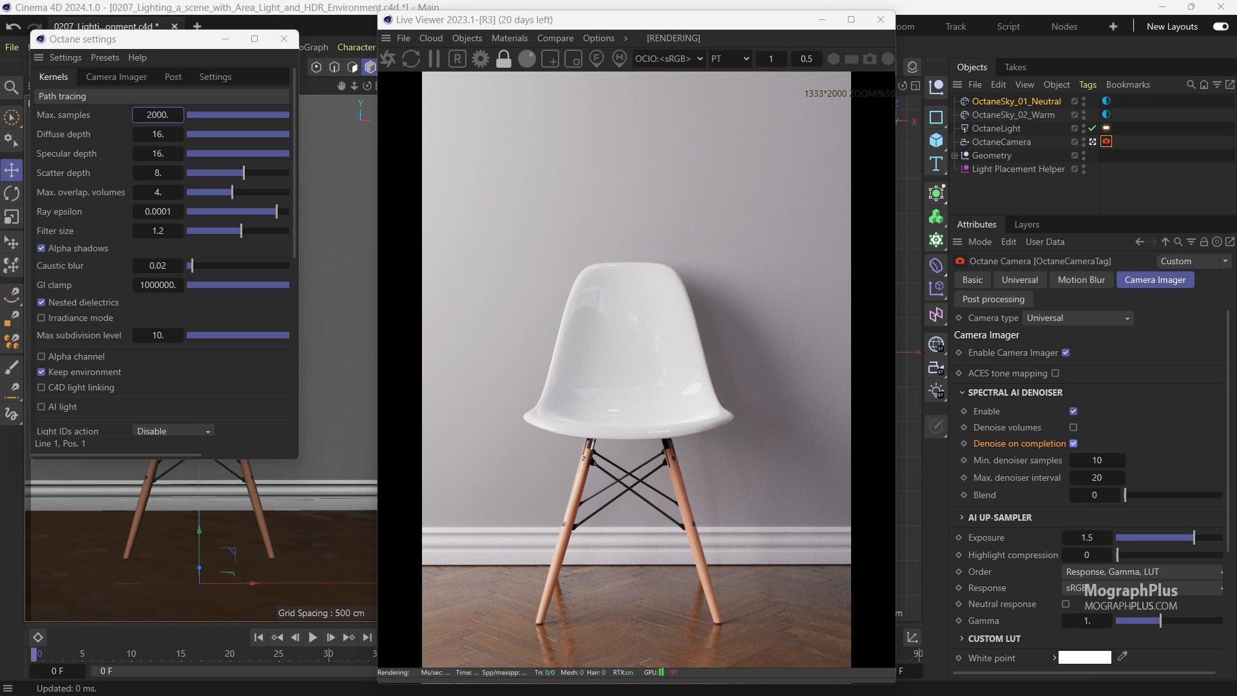
Step: Switch to the Photos viewer at full size and compare the saved renders ending in one.png, two.png and two_CC0000.png
{"action": "left_click_drag", "start_coordinate": [1236, 122], "coordinate": [678, 234]}
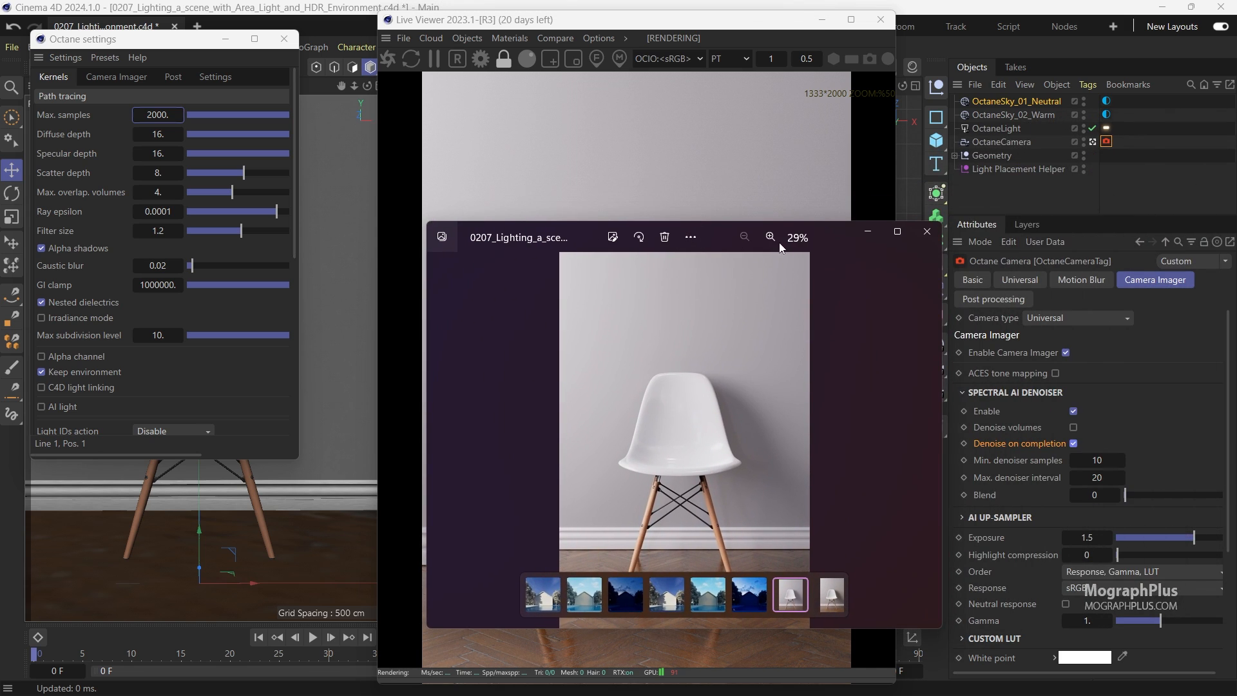
{"action": "left_click", "coordinate": [898, 233]}
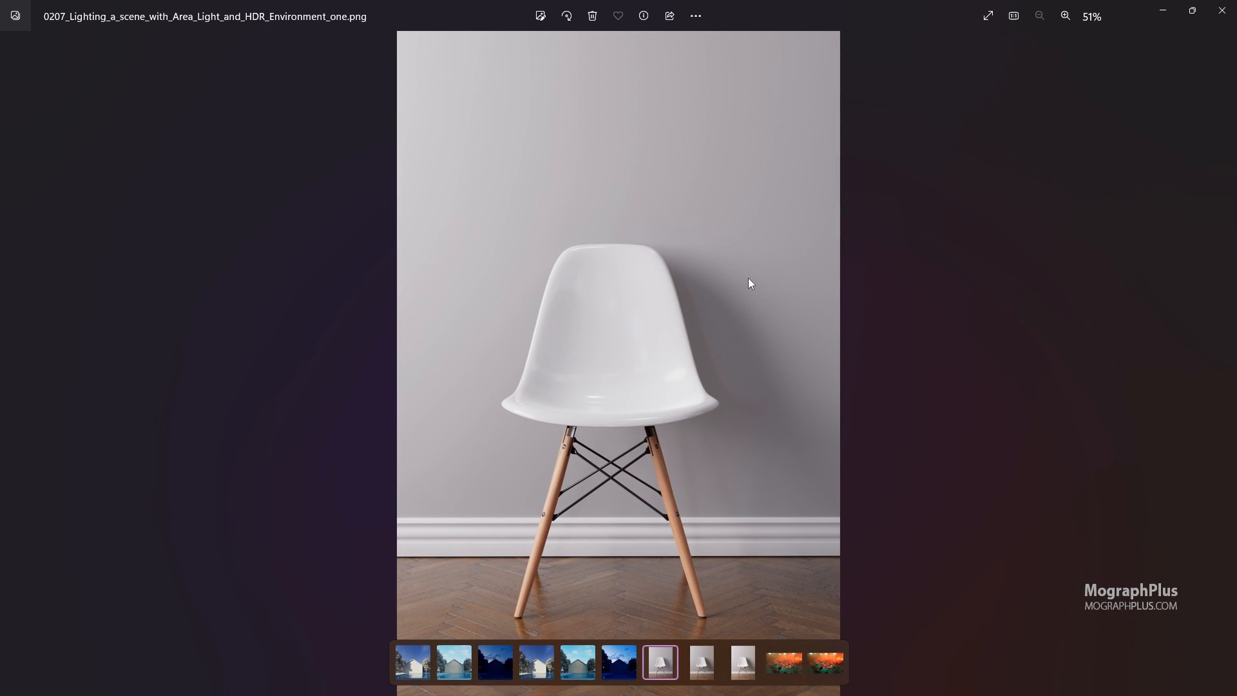
{"action": "key", "text": "Right"}
{"action": "key", "text": "Right"}
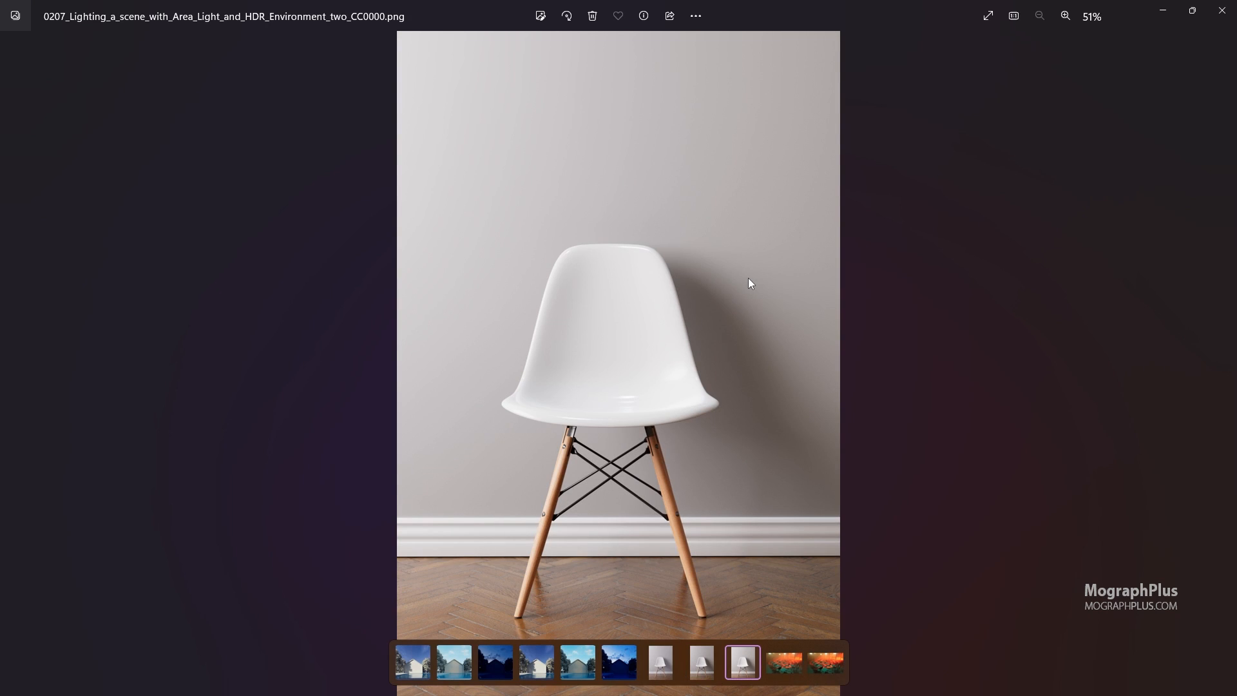
{"action": "key", "text": "Left"}
{"action": "key", "text": "Left"}
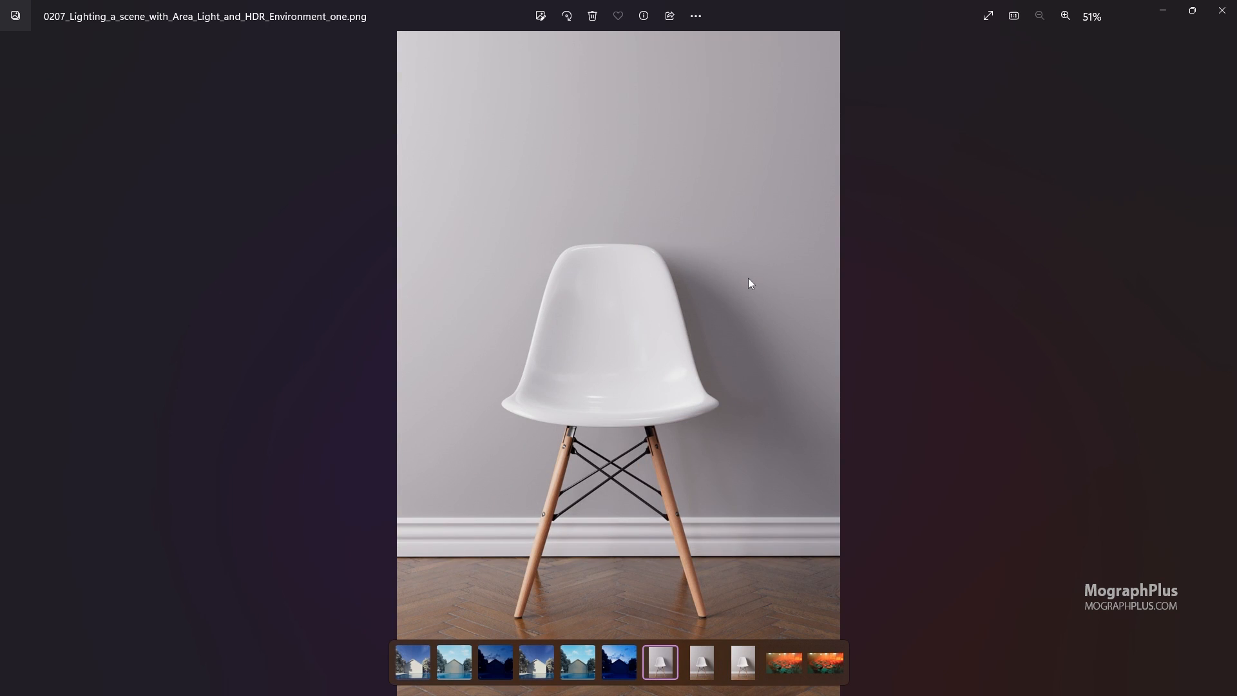
{"action": "key", "text": "Right"}
{"action": "key", "text": "Right"}
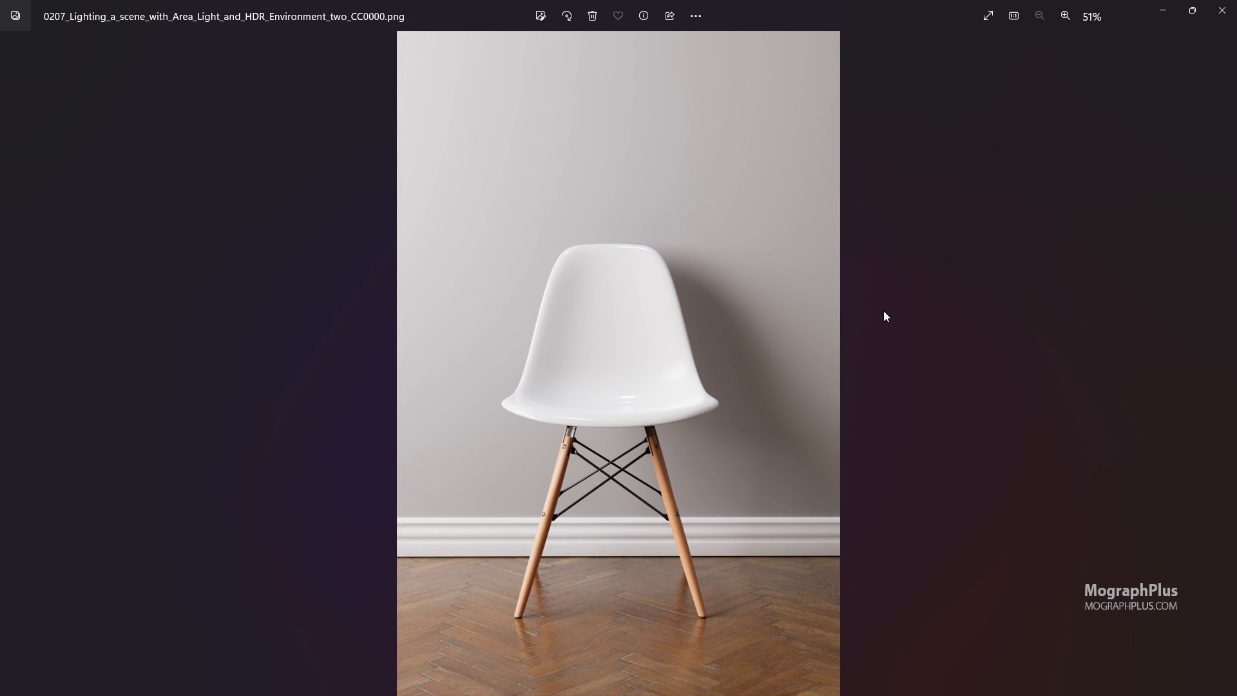
{"action": "key", "text": "Left"}
{"action": "key", "text": "Left"}
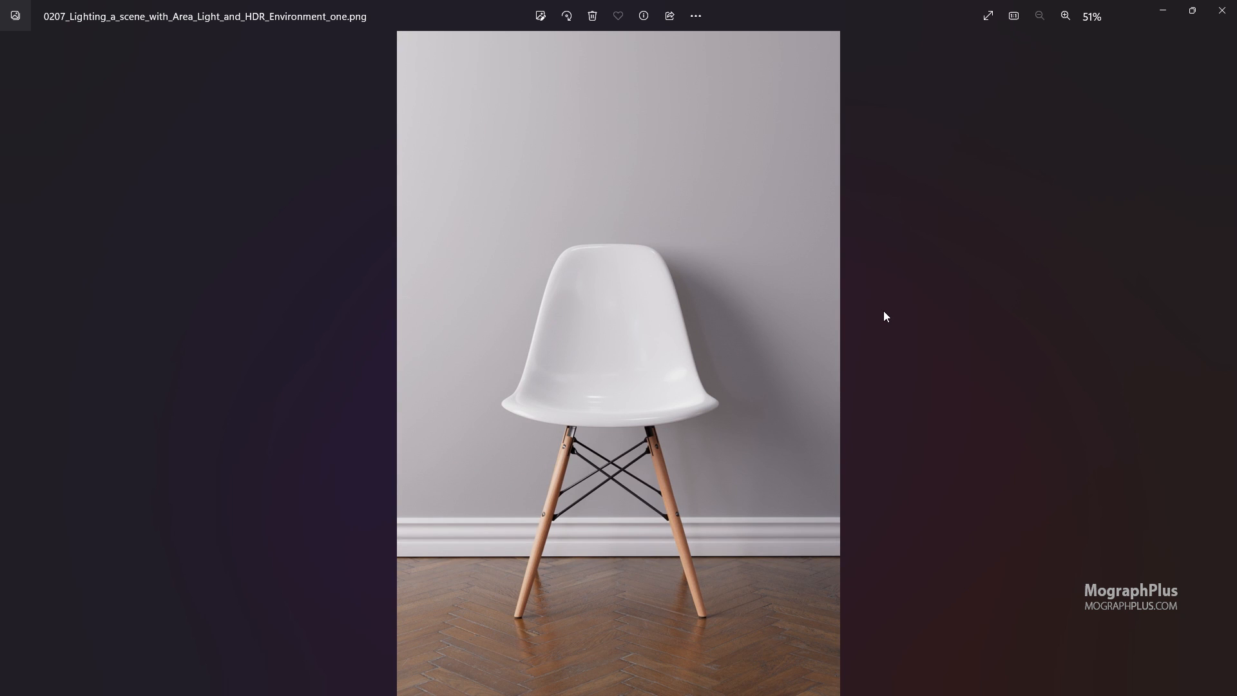
{"action": "key", "text": "Right"}
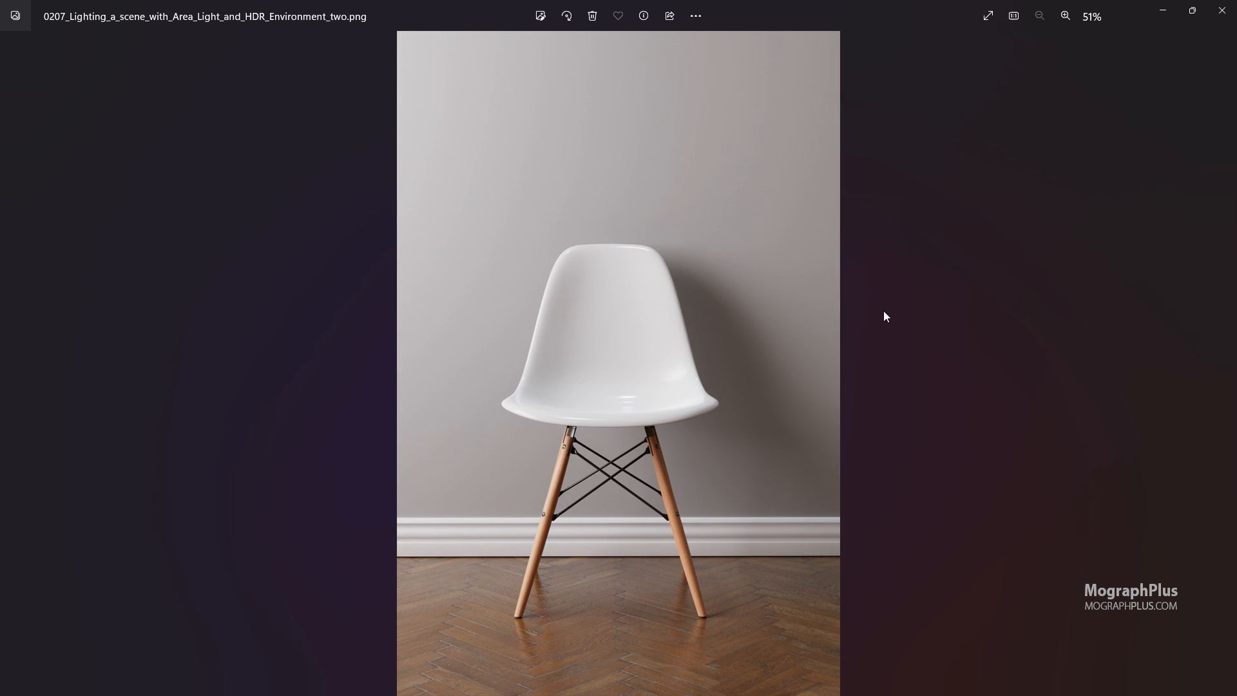
{"action": "key", "text": "Right"}
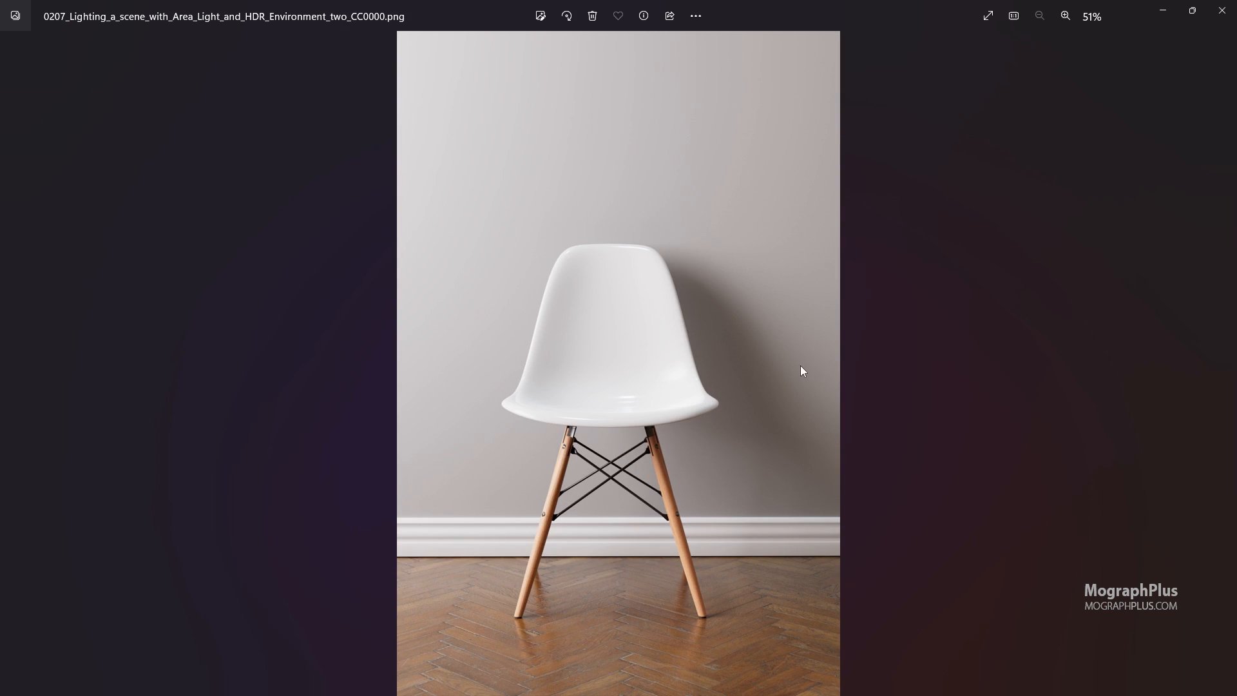
Step: Examine the seat, legs and floor in the two_CC0000.png render at close range
{"action": "scroll", "coordinate": [803, 371], "scroll_direction": "up", "scroll_amount": 5}
{"action": "scroll", "coordinate": [784, 404], "scroll_direction": "down", "scroll_amount": 5}
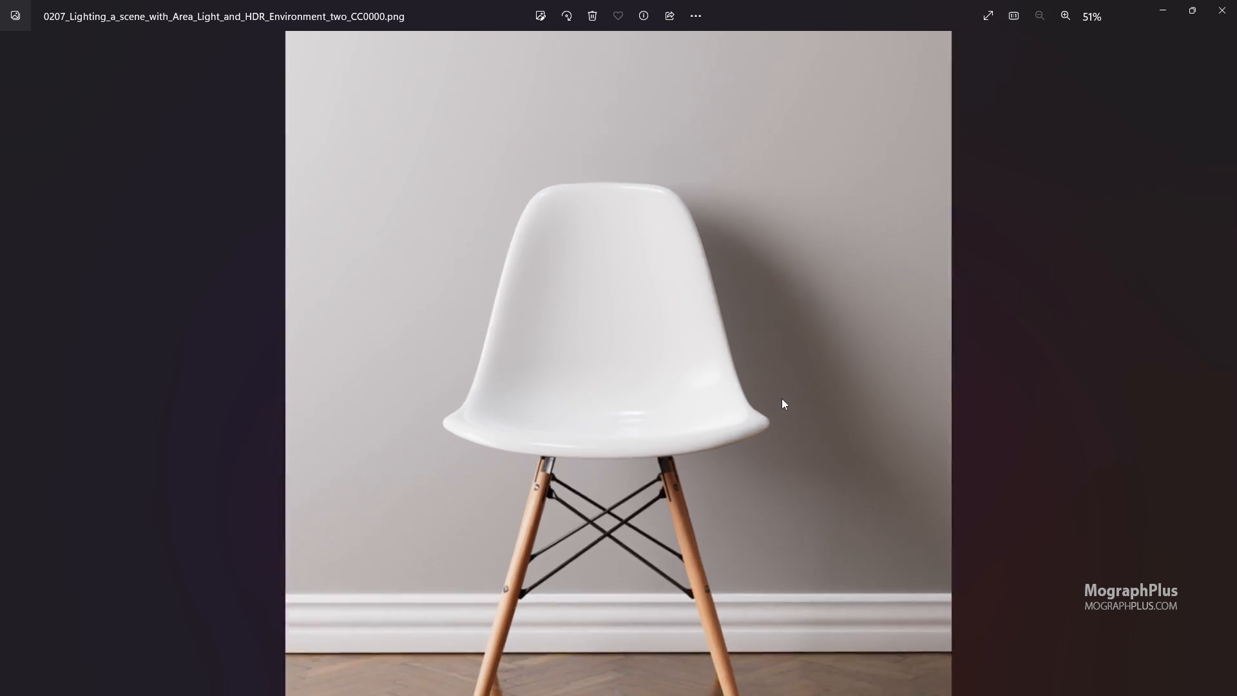
{"action": "scroll", "coordinate": [787, 609], "scroll_direction": "up", "scroll_amount": 5}
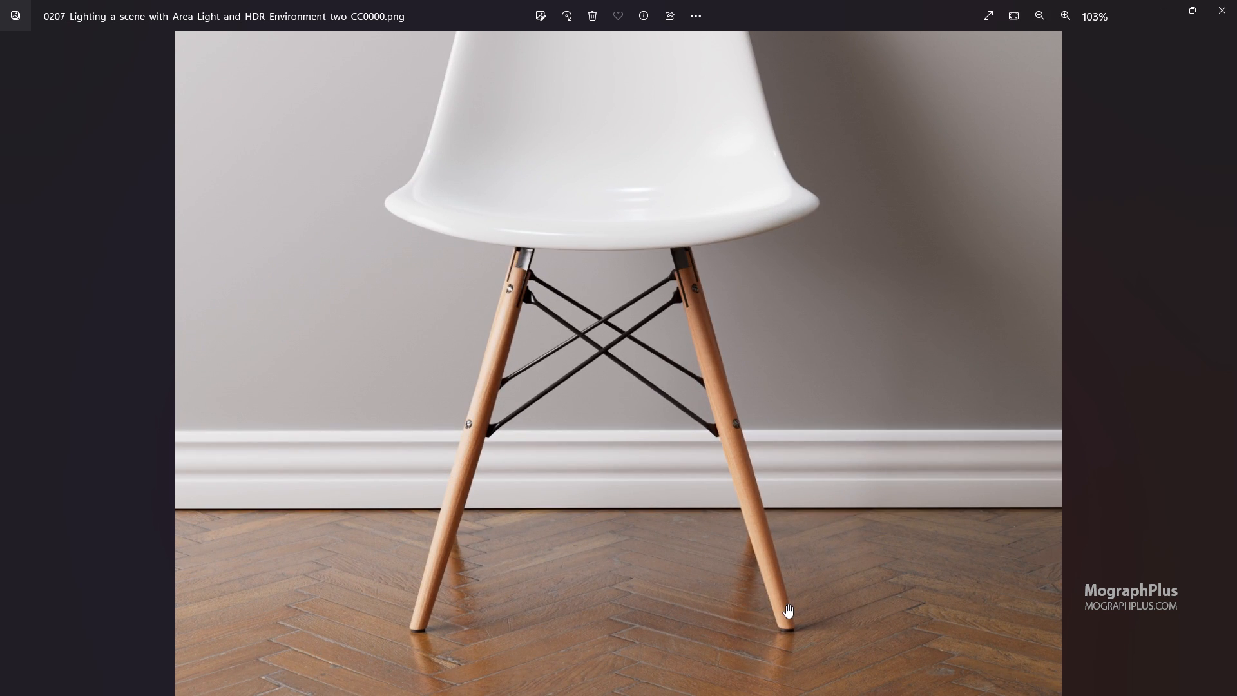
{"action": "scroll", "coordinate": [788, 611], "scroll_direction": "down", "scroll_amount": 5}
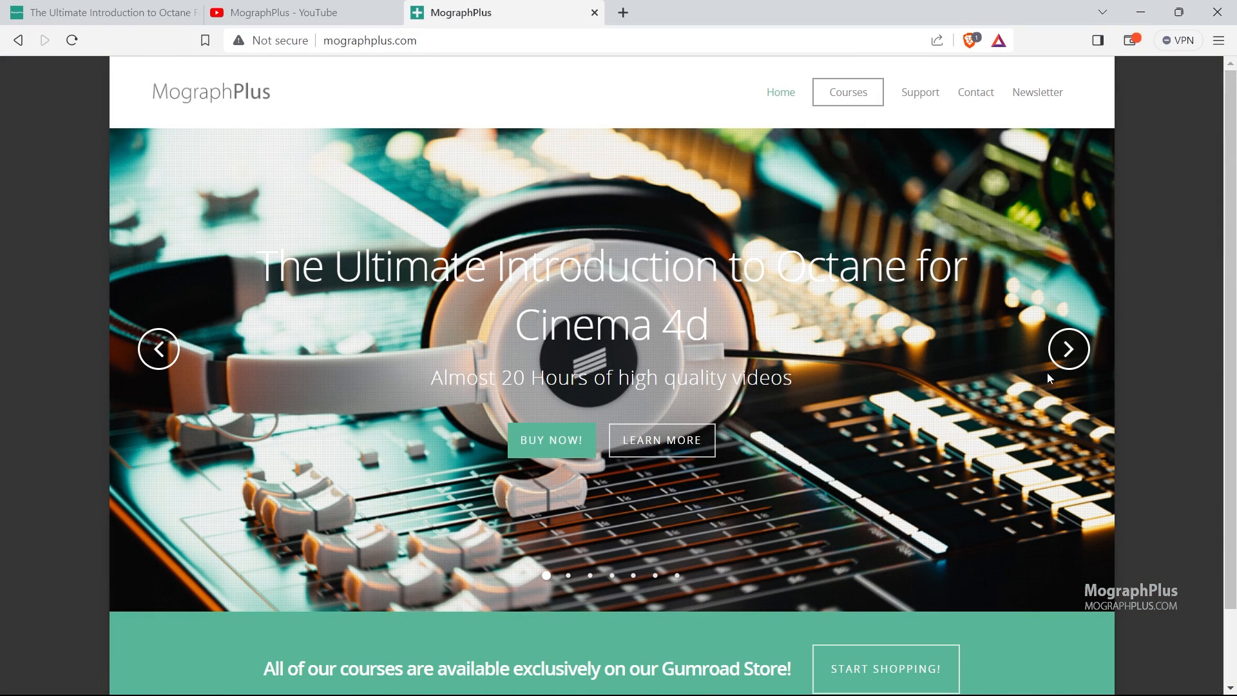
Step: Switch to the mographplus.com page in the browser and browse its course banners
{"action": "left_click", "coordinate": [1064, 362]}
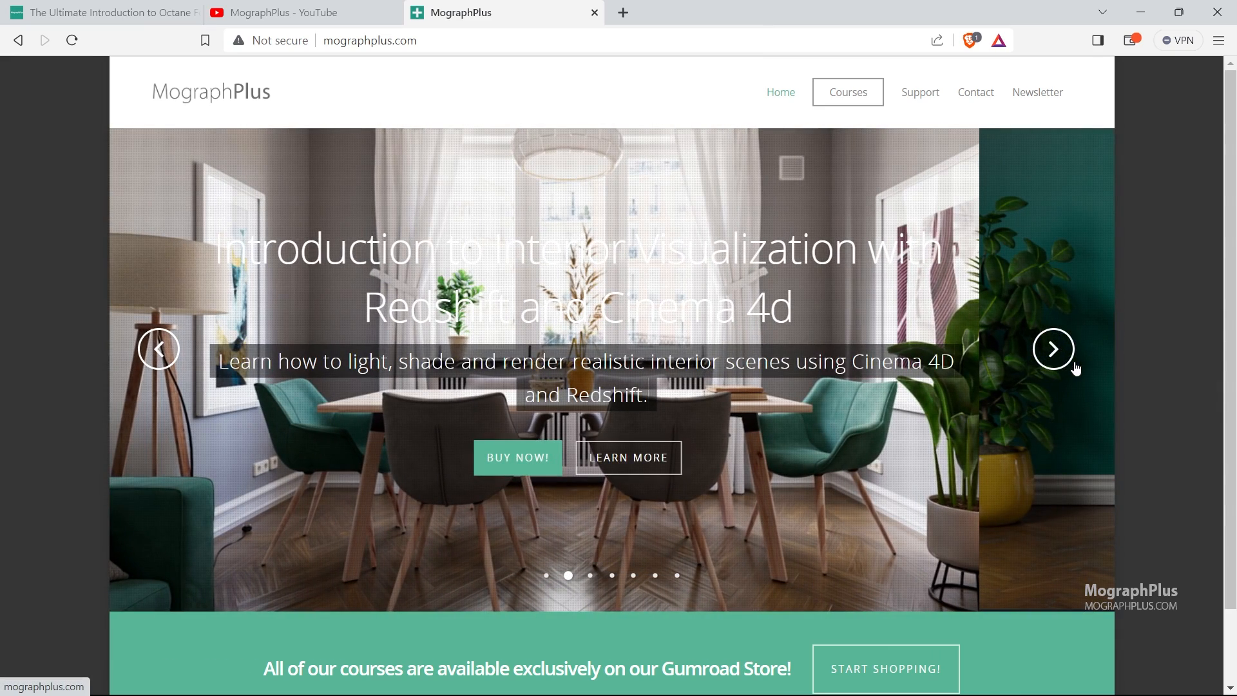
{"action": "left_click", "coordinate": [1074, 363]}
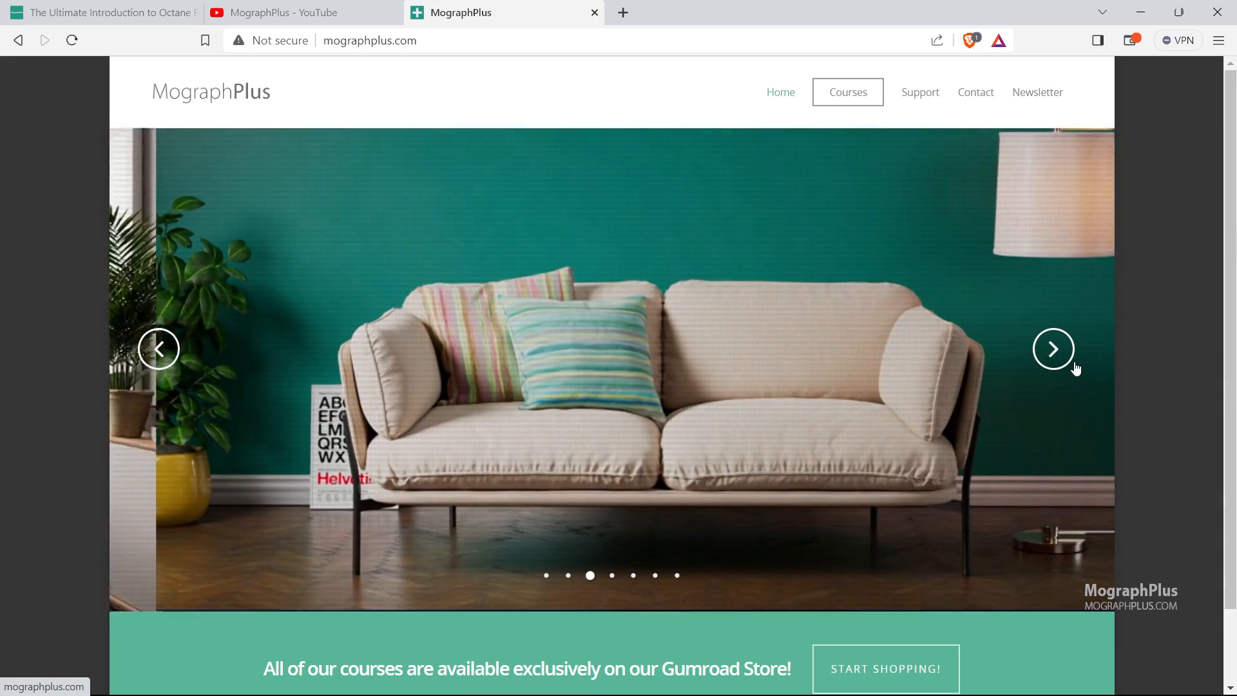